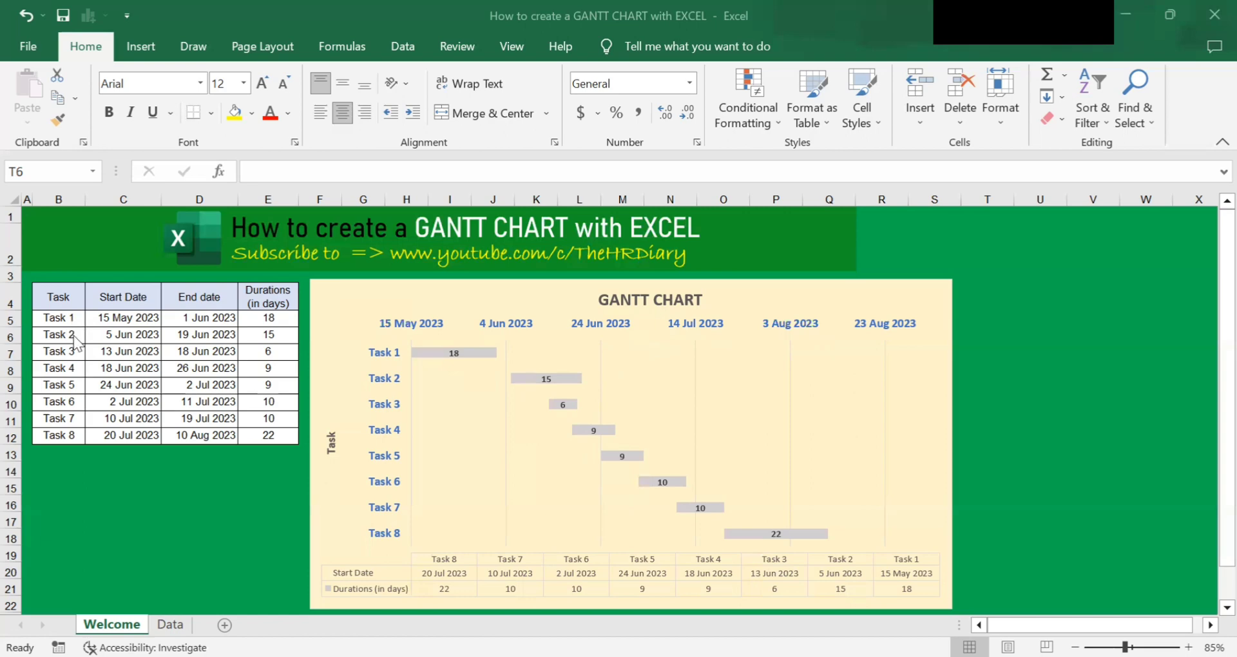
- Inspect Task 1's start date, end date and duration formula
{"action": "left_click", "coordinate": [74, 319]}
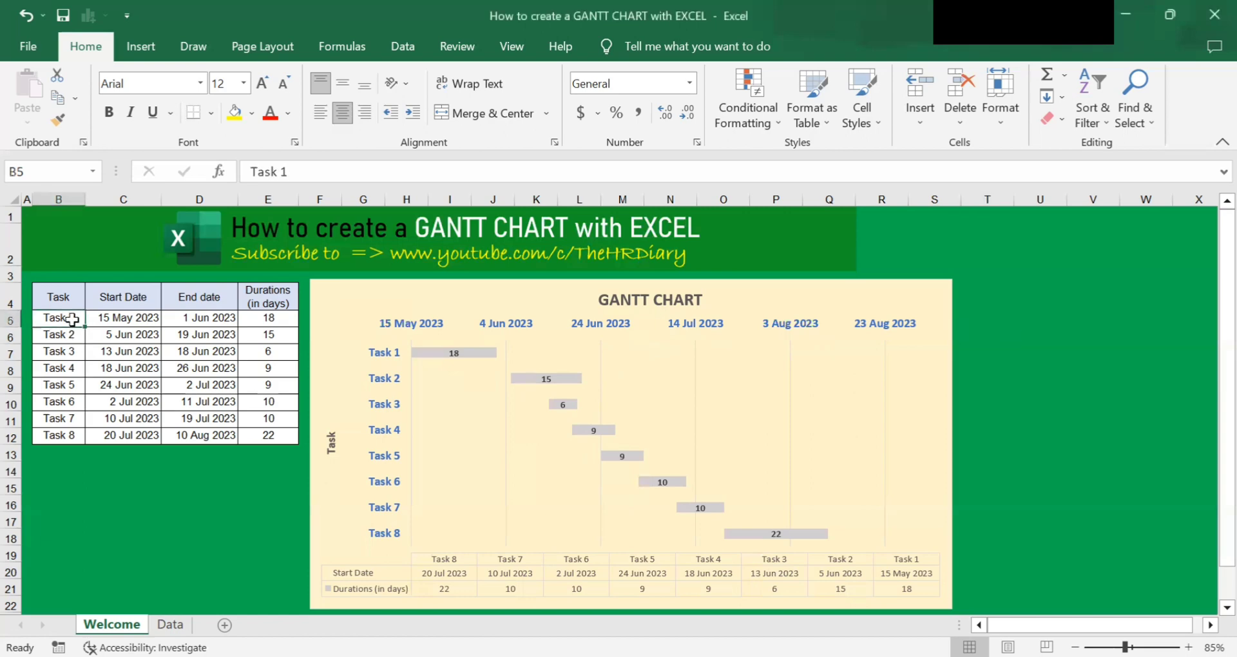
{"action": "left_click", "coordinate": [129, 317]}
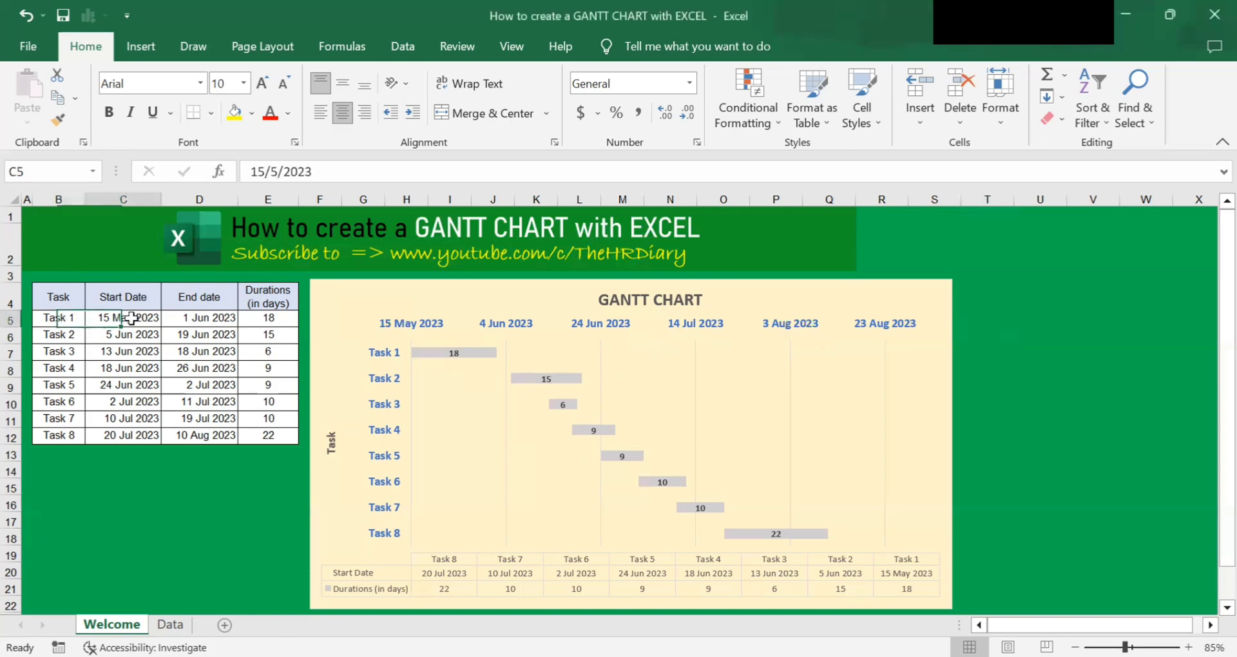
{"action": "left_click", "coordinate": [208, 319]}
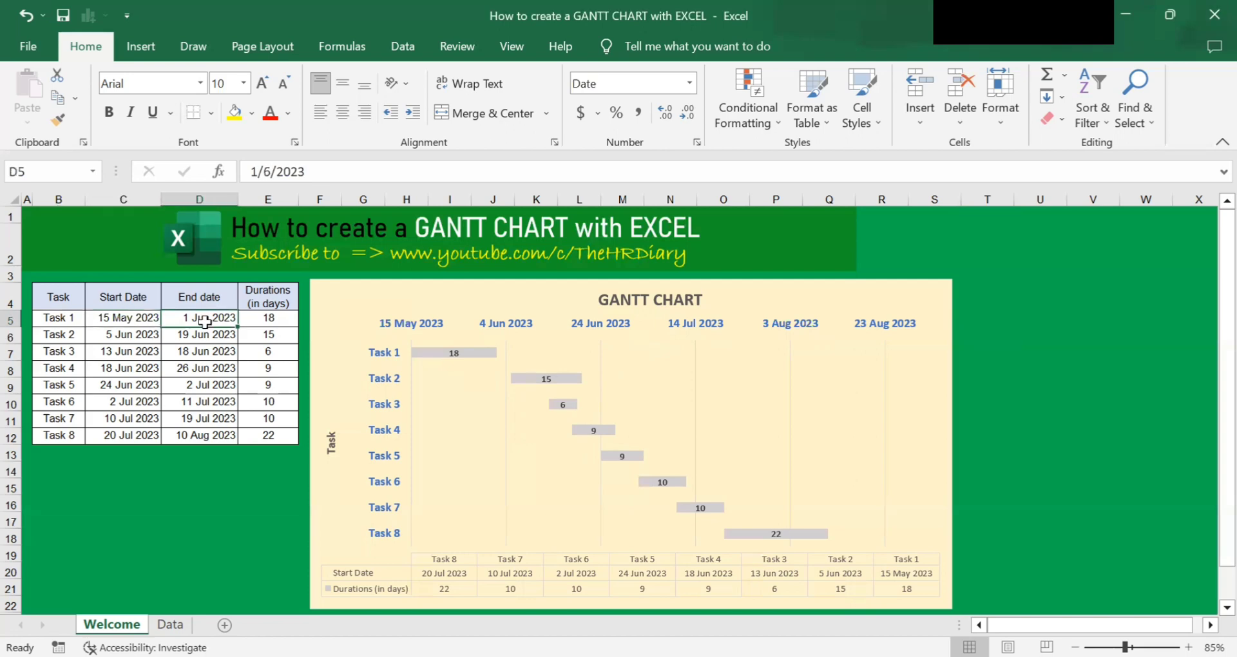
{"action": "left_click_drag", "start_coordinate": [131, 324], "coordinate": [275, 313]}
{"action": "left_click", "coordinate": [284, 314]}
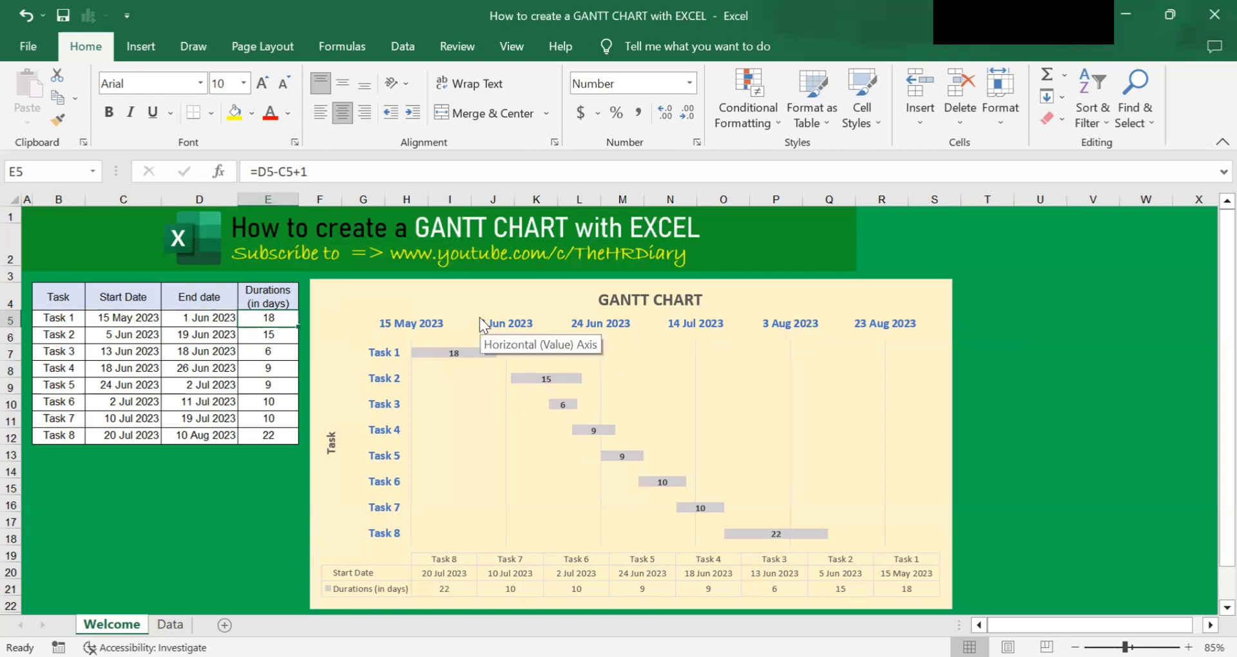
{"action": "mouse_move", "coordinate": [465, 356]}
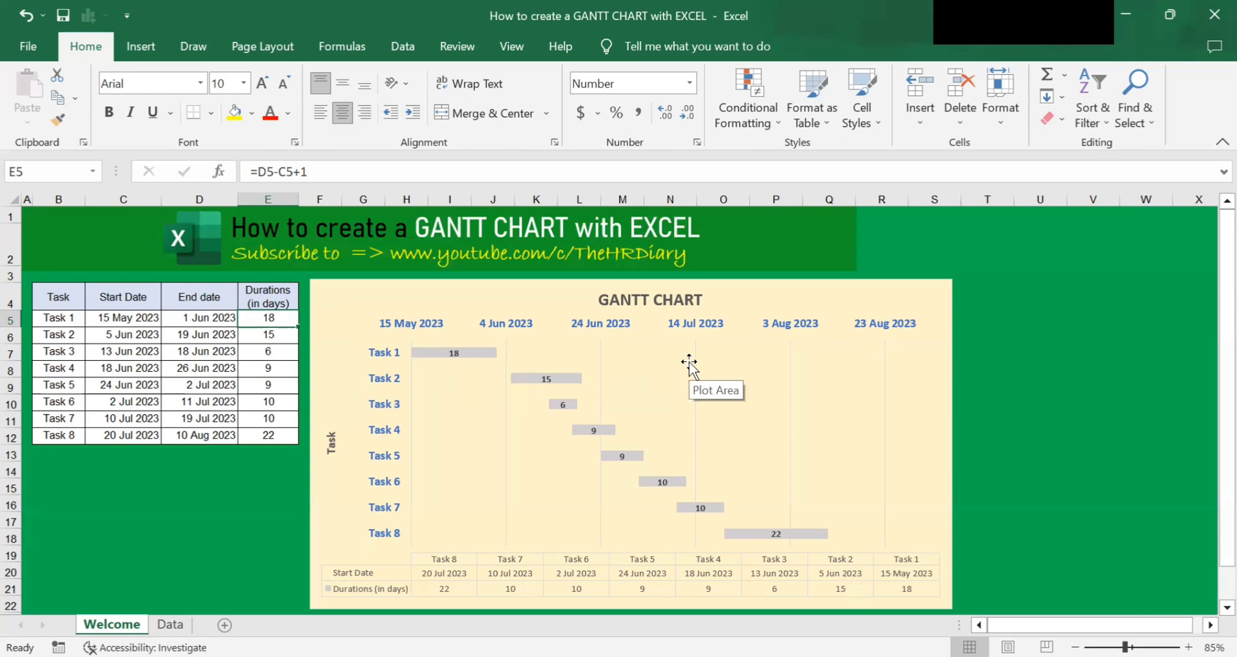
{"action": "left_click", "coordinate": [148, 316]}
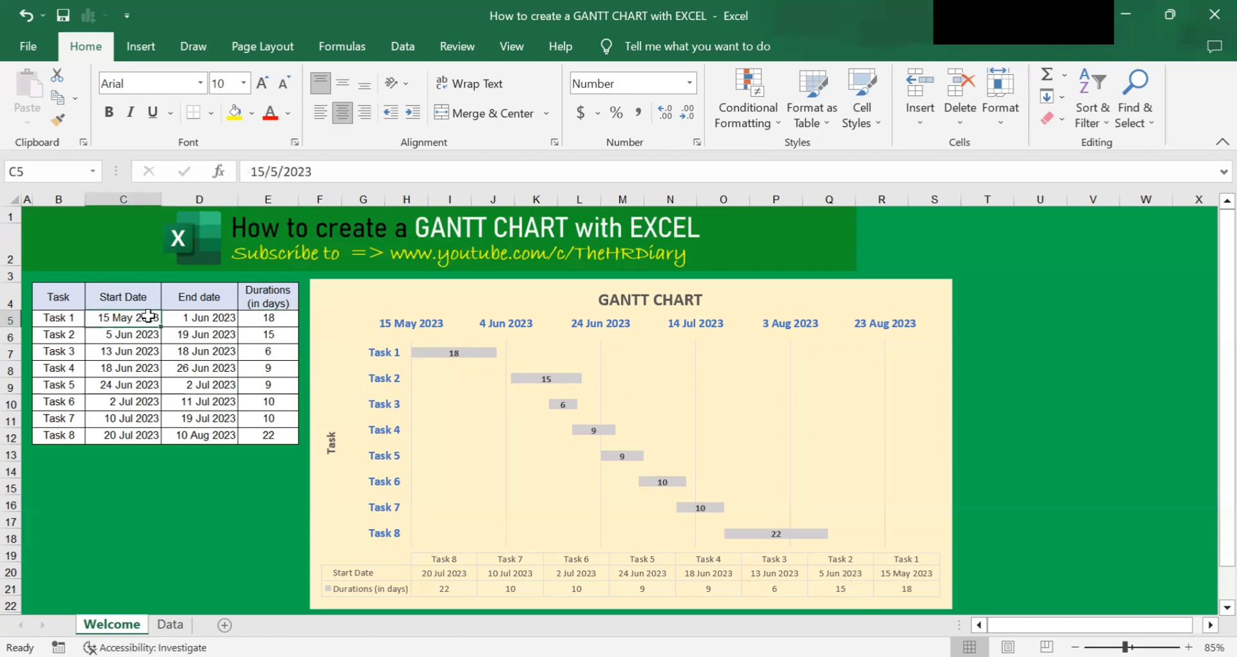
{"action": "left_click", "coordinate": [192, 320]}
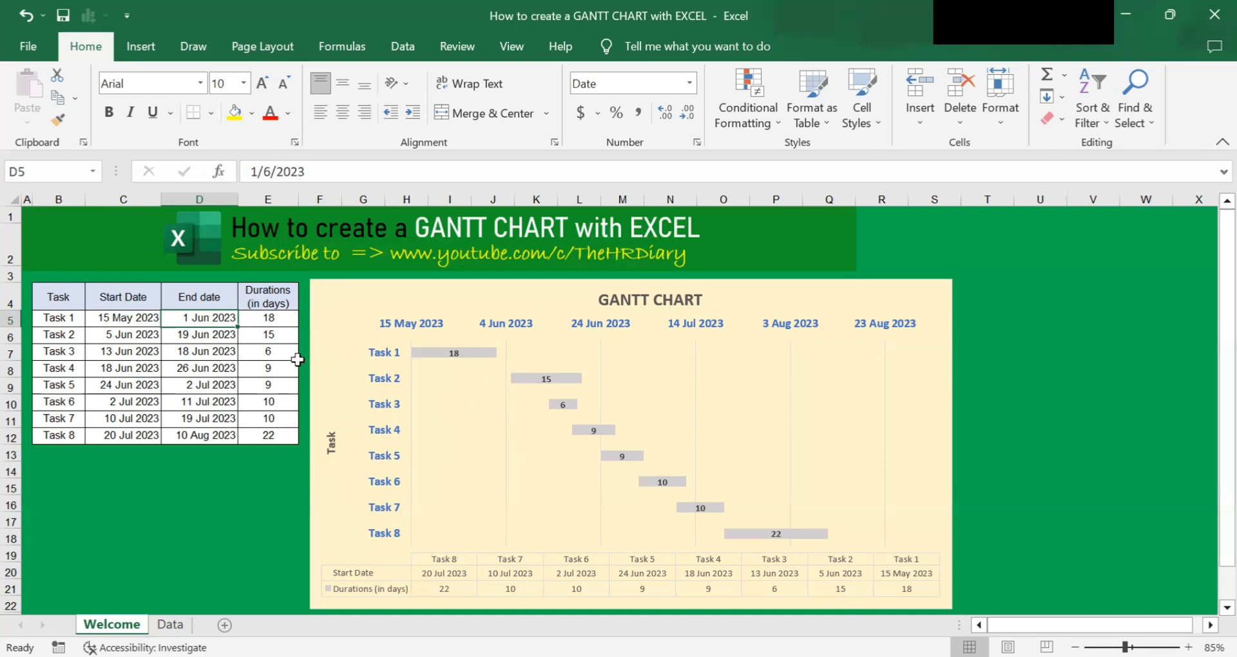
- Change Task 7's start date to 5 Jul 2023
{"action": "left_click", "coordinate": [126, 423]}
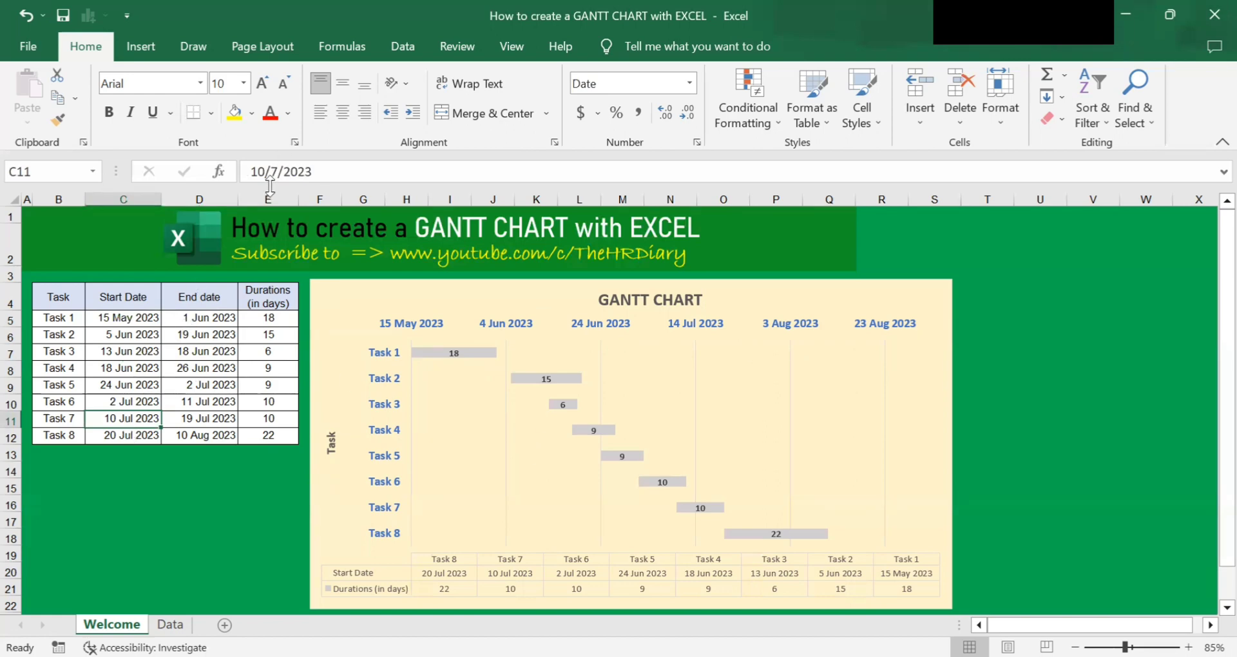
{"action": "double_click", "coordinate": [227, 173]}
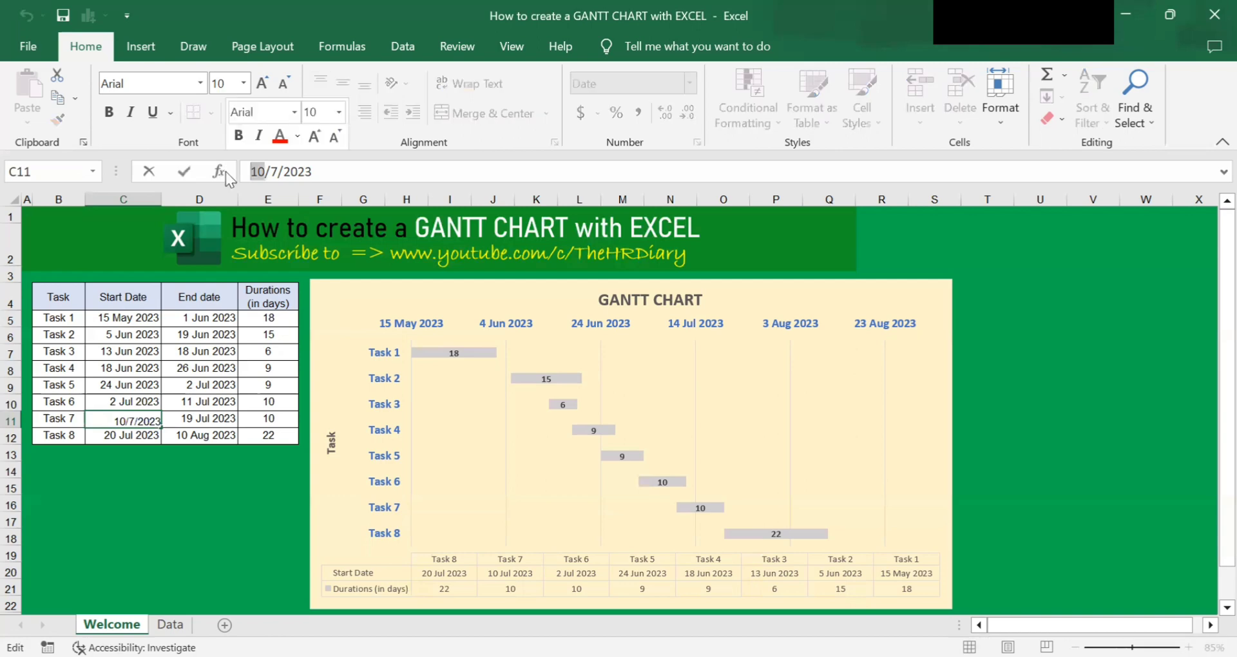
{"action": "type", "text": "5 Jul"}
{"action": "key", "text": "Return"}
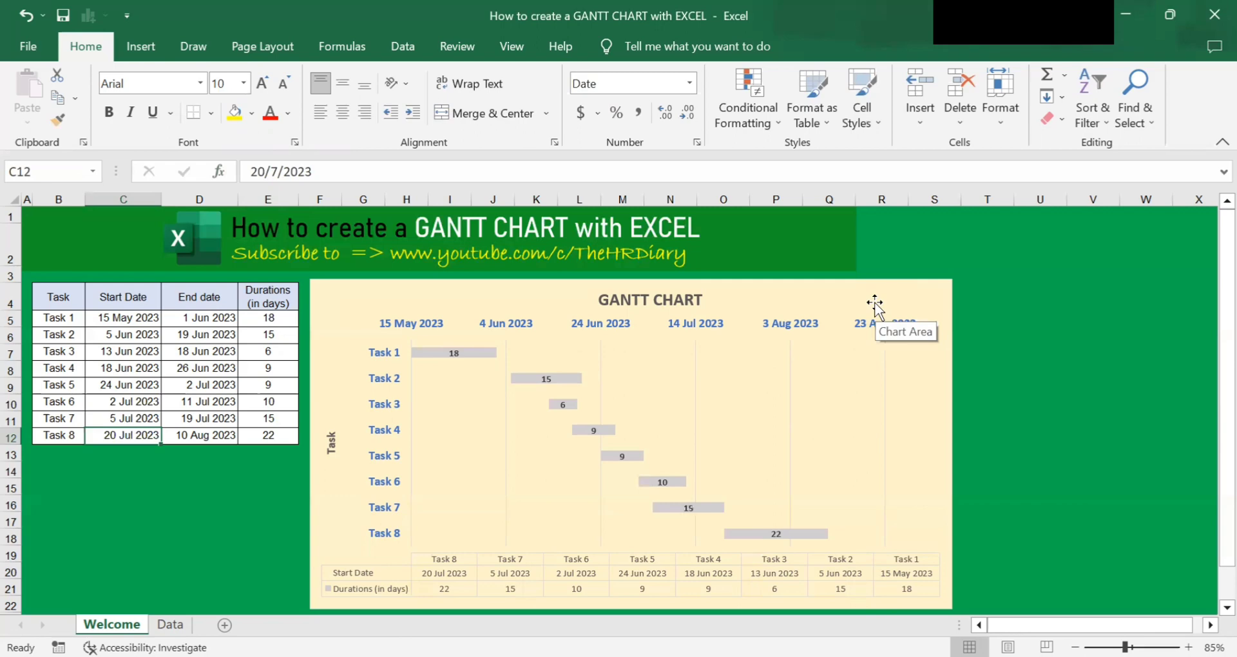
- Change Task 7's end date to 30 Jul 2023
{"action": "left_click", "coordinate": [204, 417]}
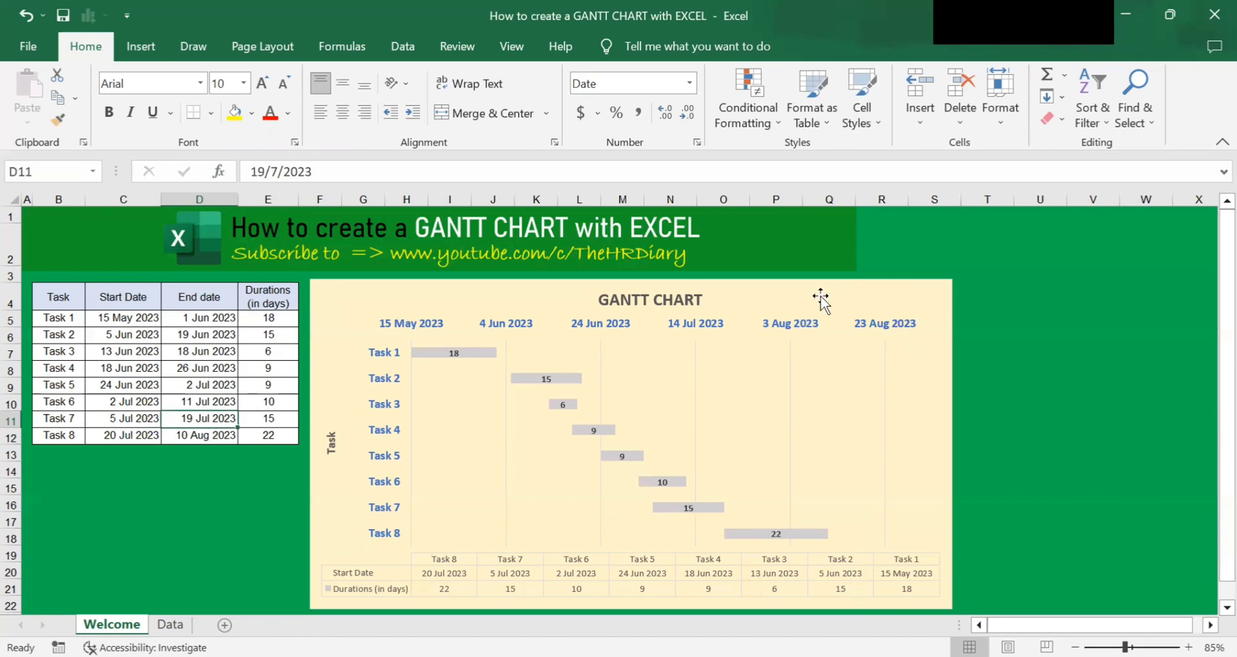
{"action": "left_click_drag", "start_coordinate": [721, 484], "coordinate": [766, 426]}
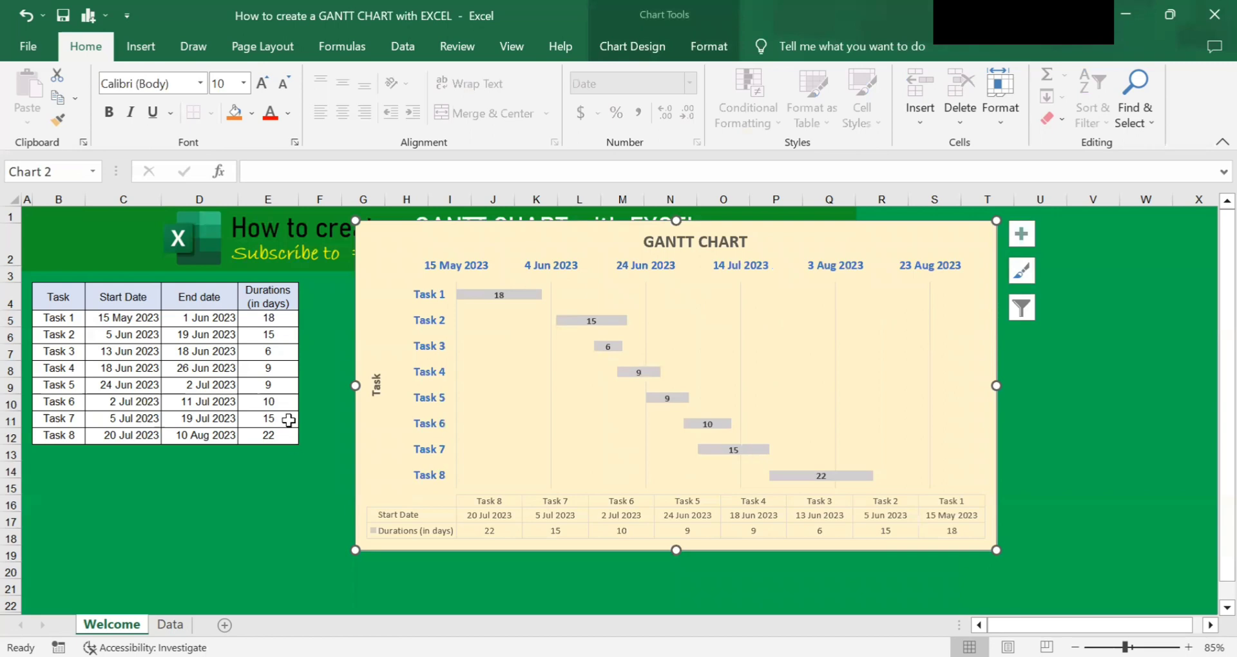
{"action": "left_click", "coordinate": [216, 417]}
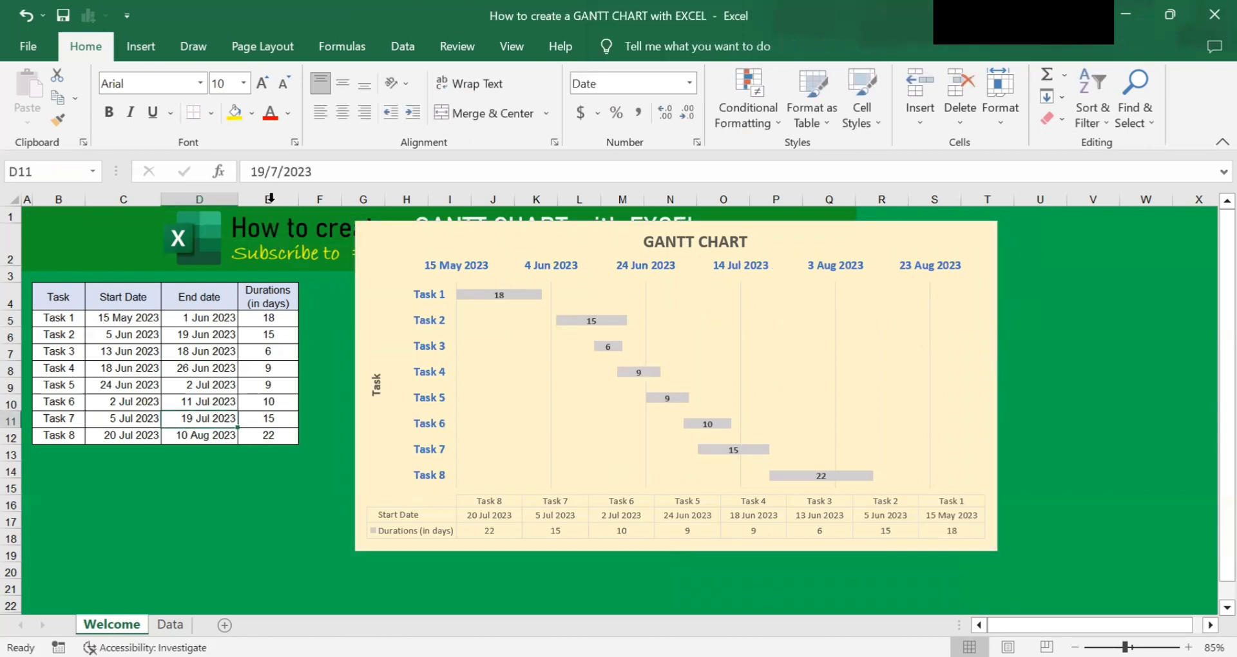
{"action": "left_click_drag", "start_coordinate": [264, 172], "coordinate": [218, 173]}
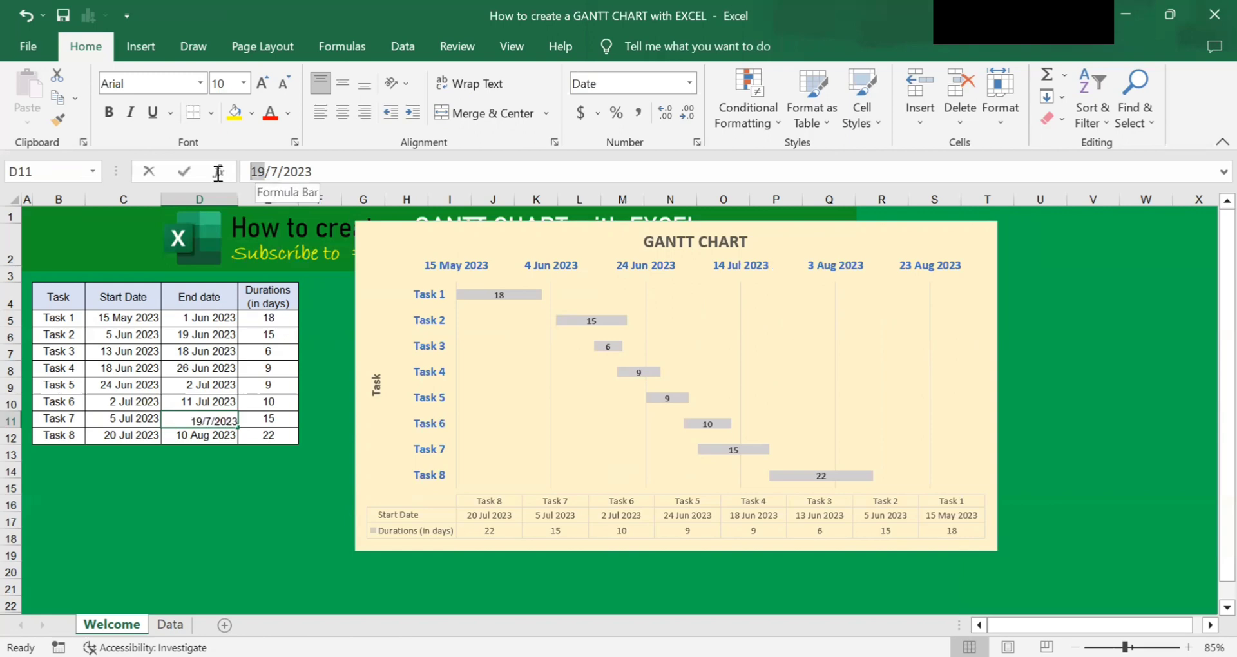
{"action": "type", "text": "30"}
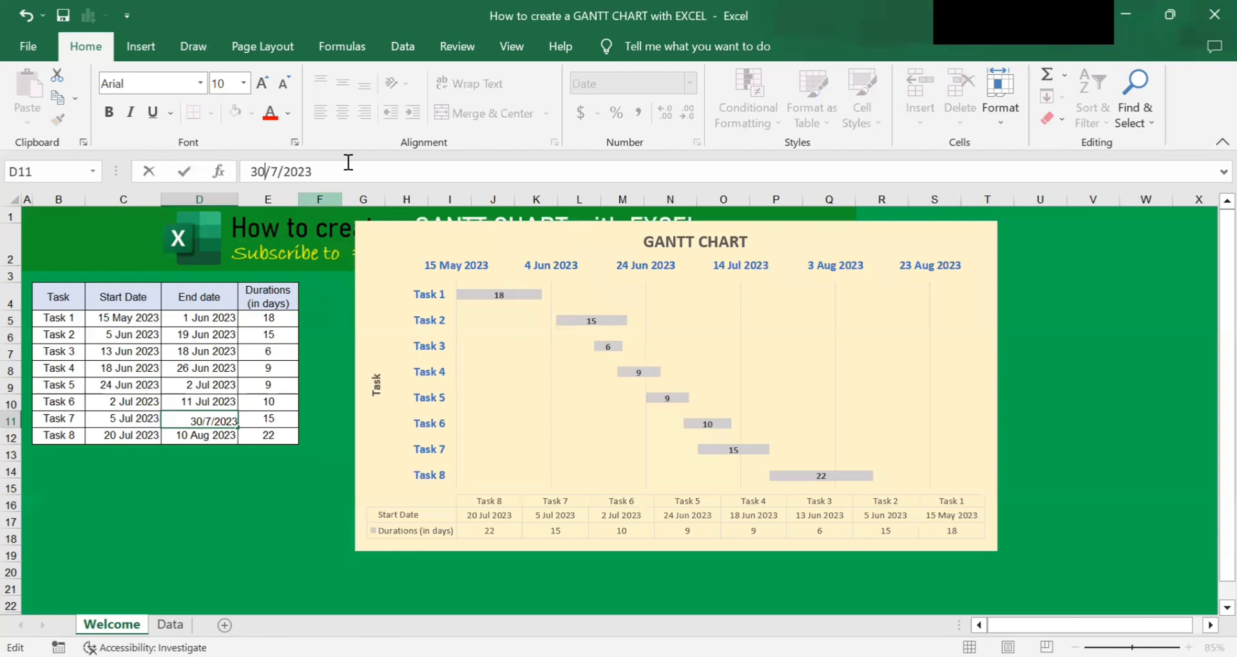
{"action": "key", "text": "Return"}
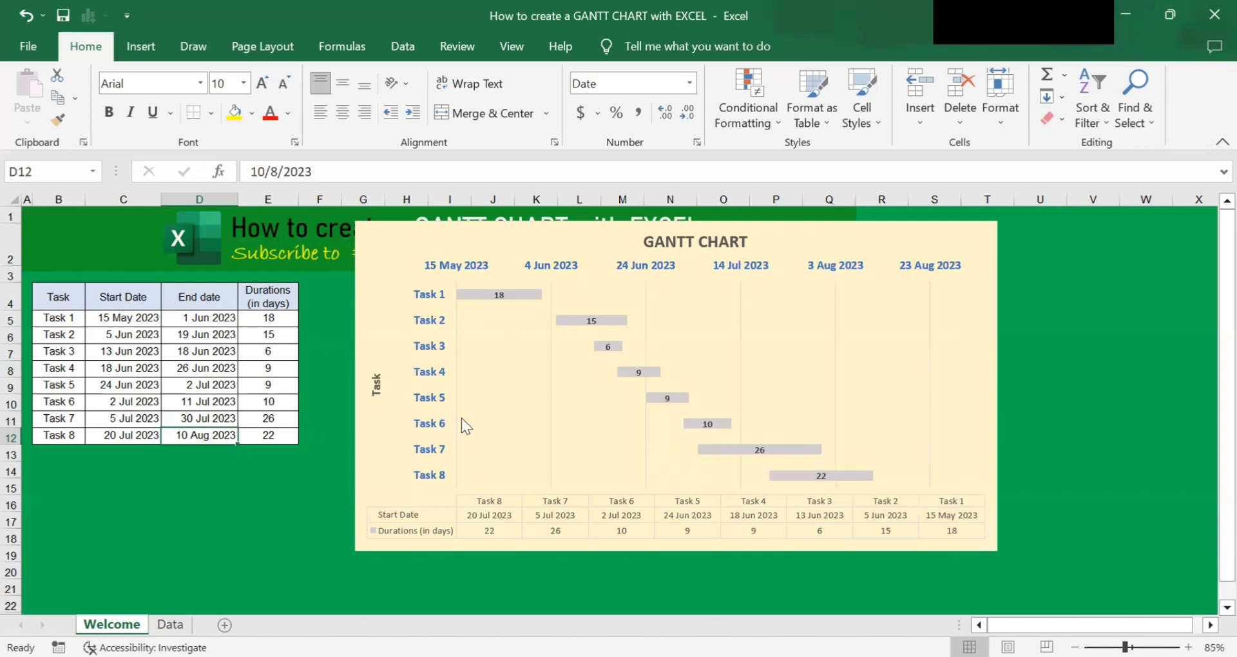
- Move the Gantt chart back below the title banner
{"action": "key", "text": "Down"}
{"action": "key", "text": "Down"}
{"action": "key", "text": "Down"}
{"action": "key", "text": "Down"}
{"action": "key", "text": "Right"}
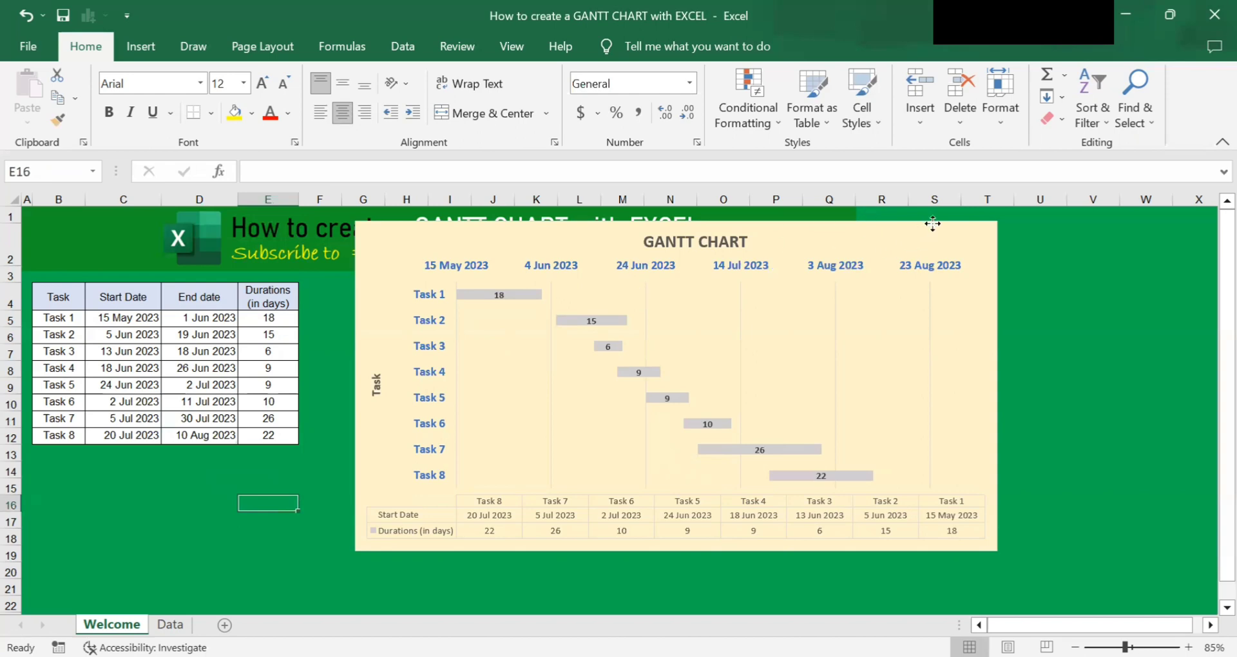
{"action": "left_click_drag", "start_coordinate": [932, 223], "coordinate": [897, 279]}
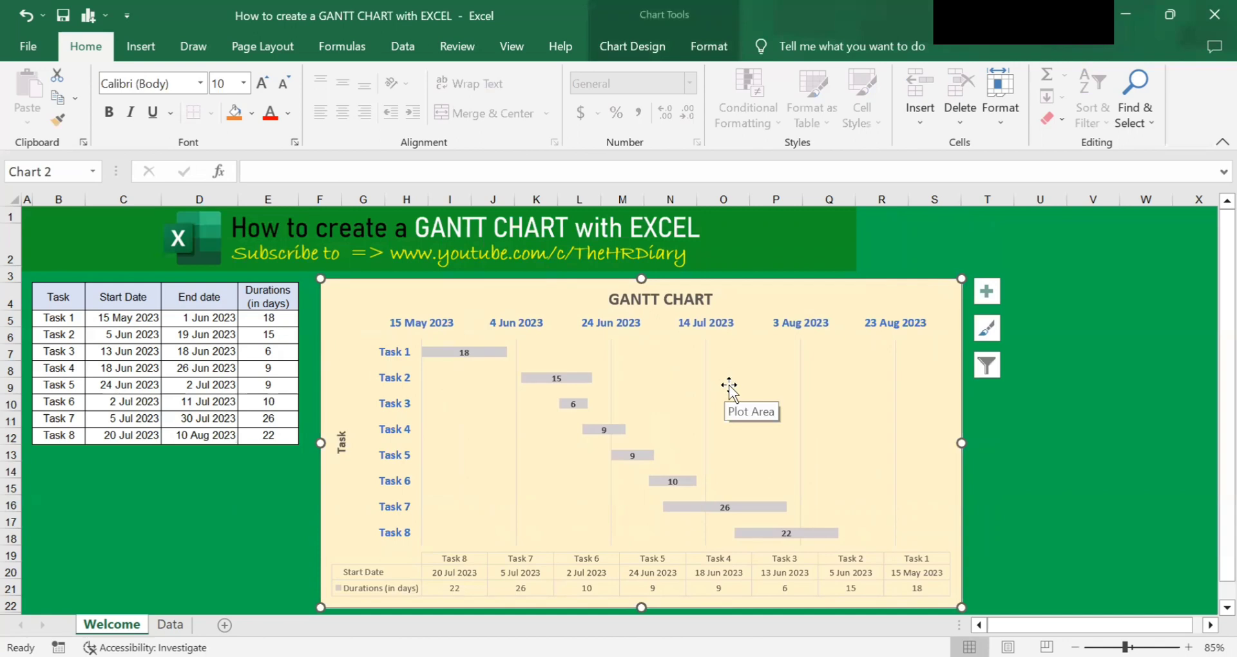
{"action": "left_click", "coordinate": [201, 585]}
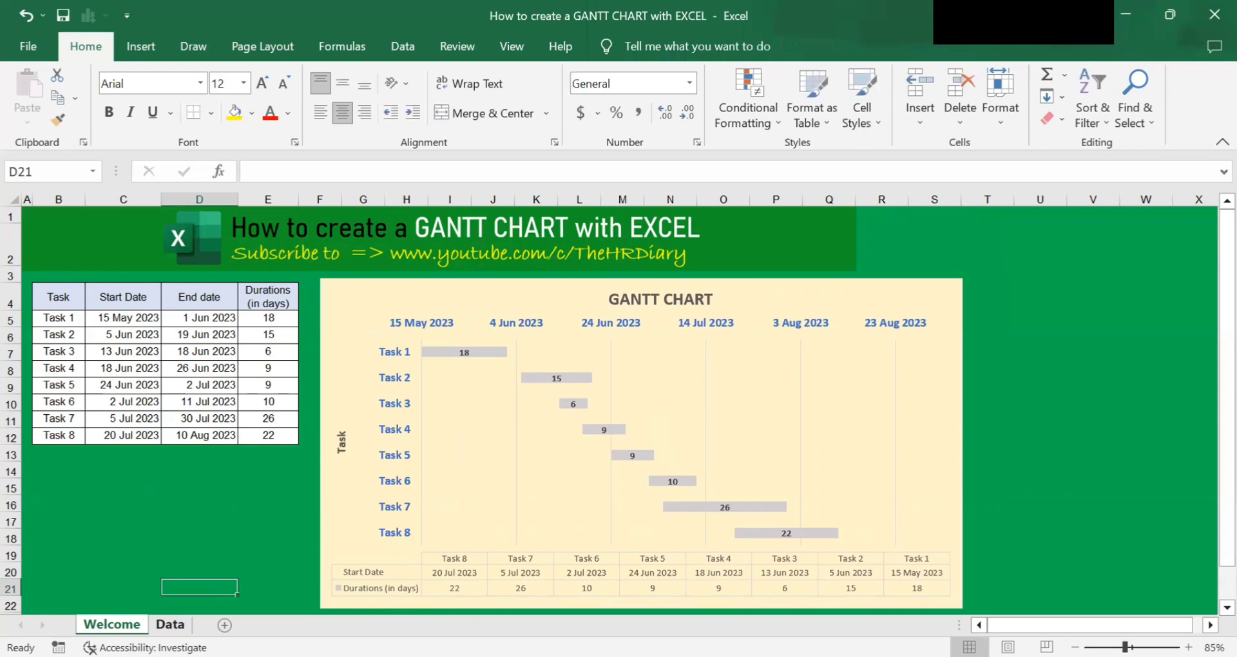
- Switch to the Data sheet and select the task table through Task 8's row
{"action": "left_click", "coordinate": [171, 624]}
{"action": "left_click", "coordinate": [248, 539]}
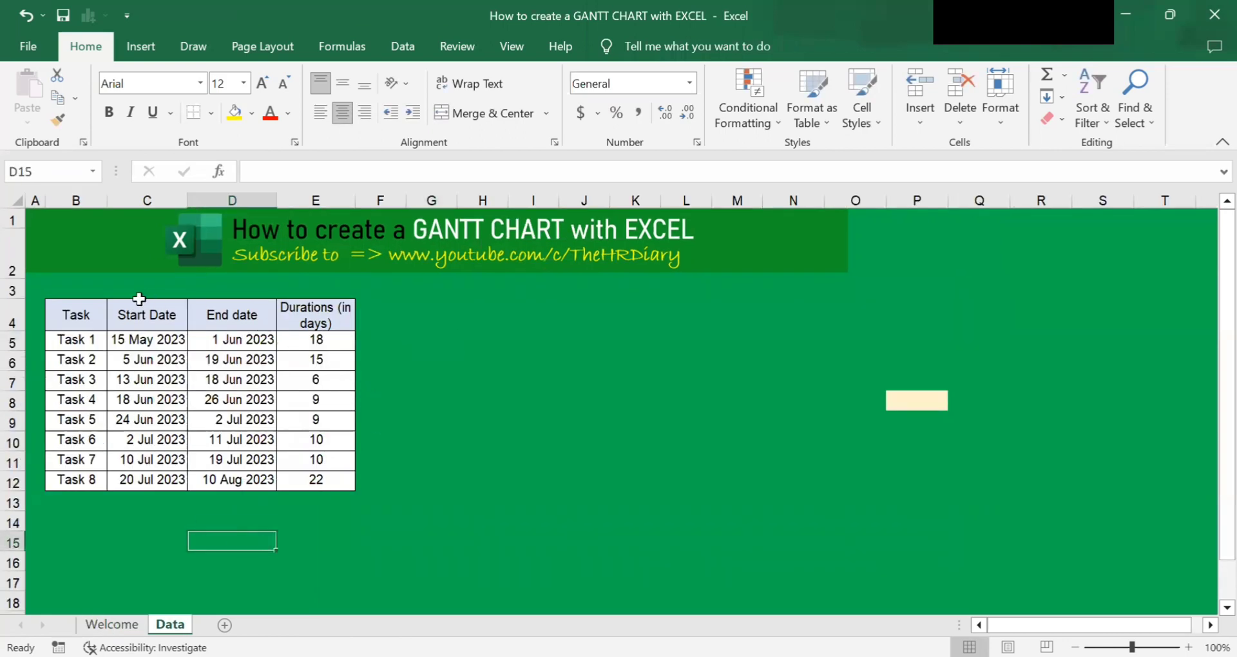
{"action": "left_click_drag", "start_coordinate": [78, 321], "coordinate": [319, 444]}
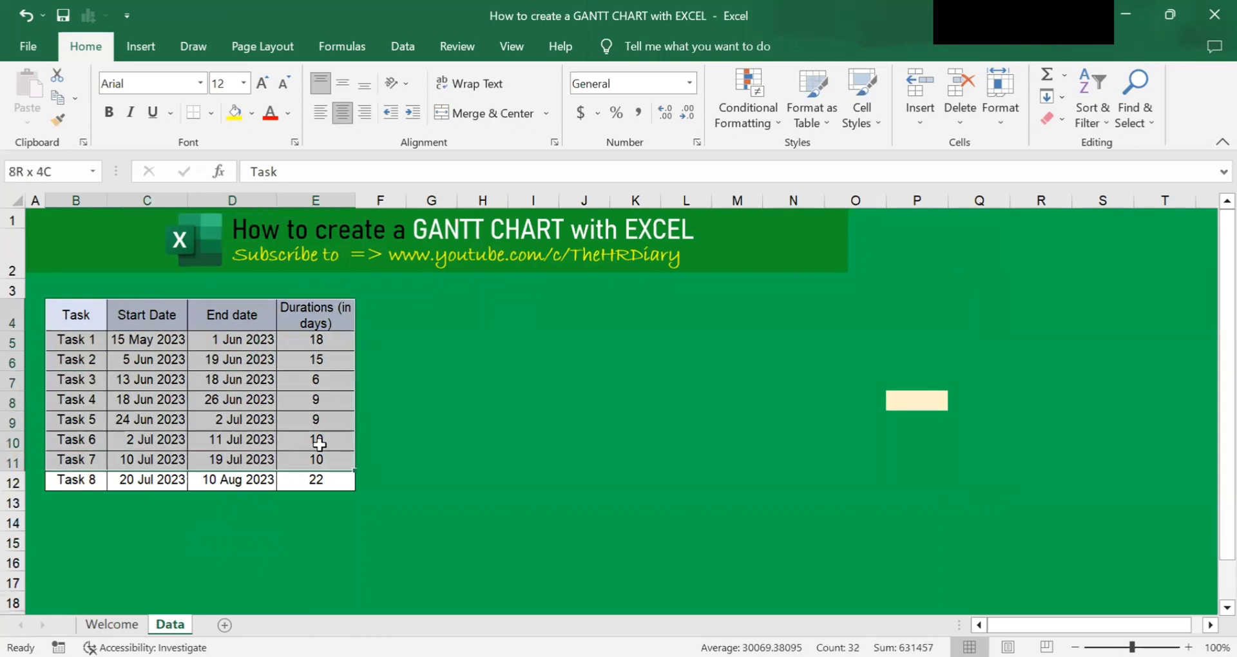
{"action": "key", "text": "shift+Down"}
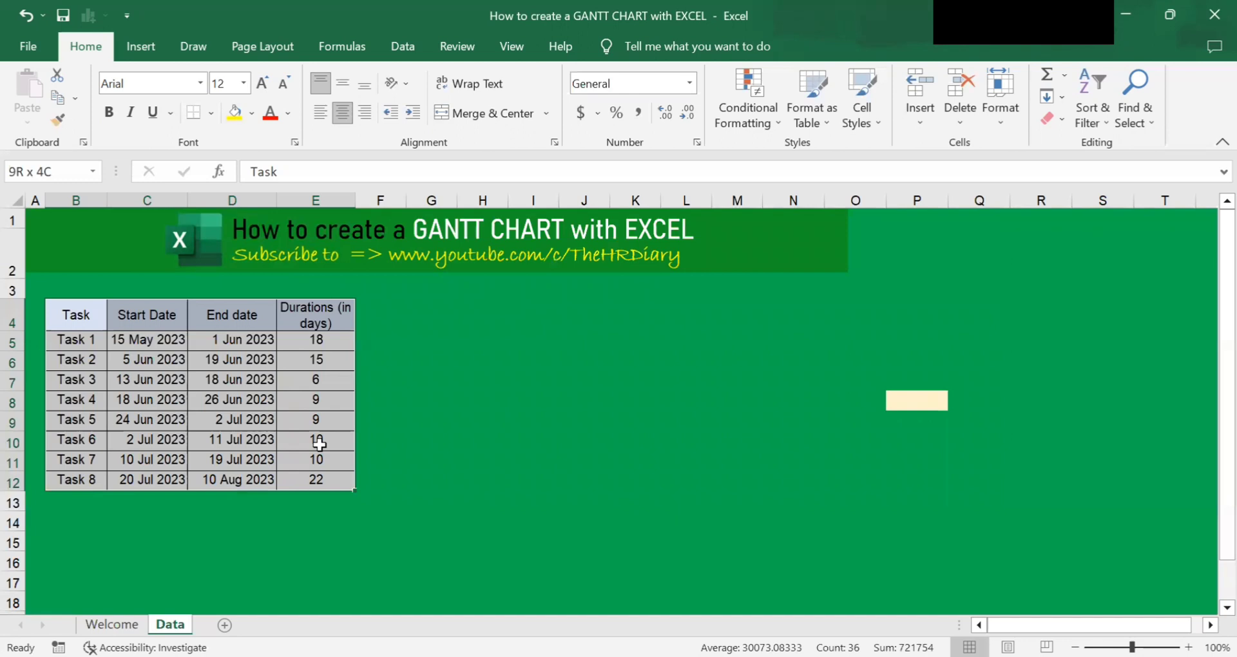
{"action": "left_click", "coordinate": [419, 400]}
- Select the Task, Start Date, End date and Durations columns in turn
{"action": "left_click_drag", "start_coordinate": [76, 315], "coordinate": [96, 478]}
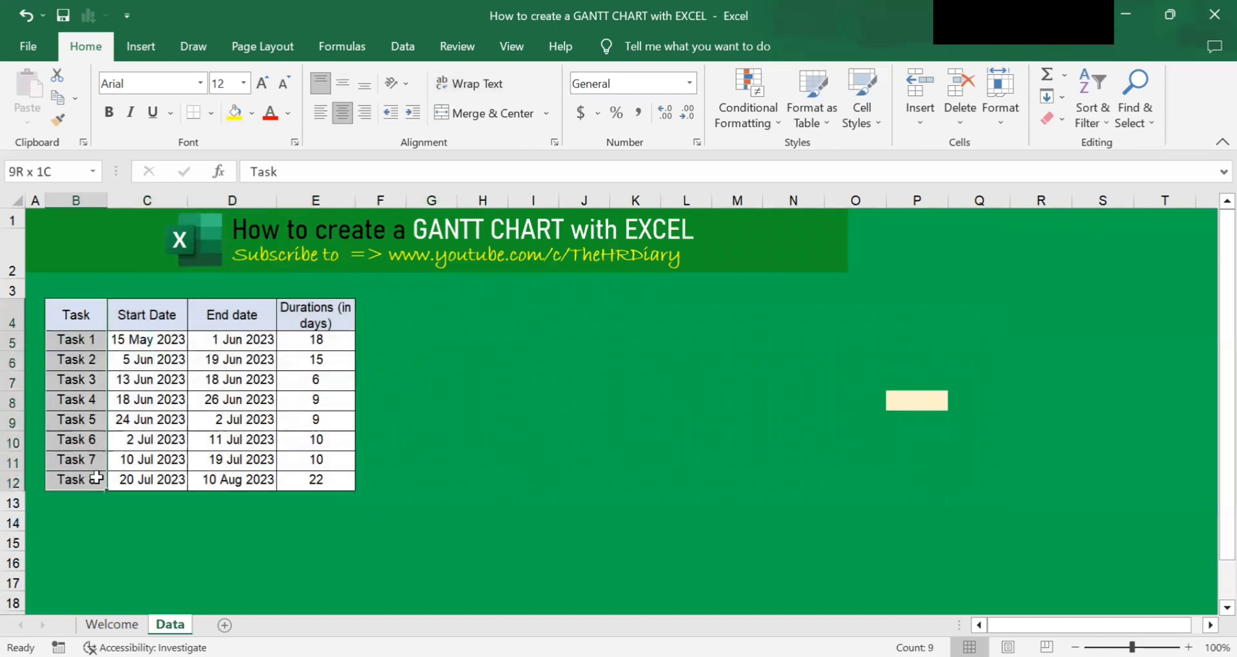
{"action": "left_click", "coordinate": [149, 320]}
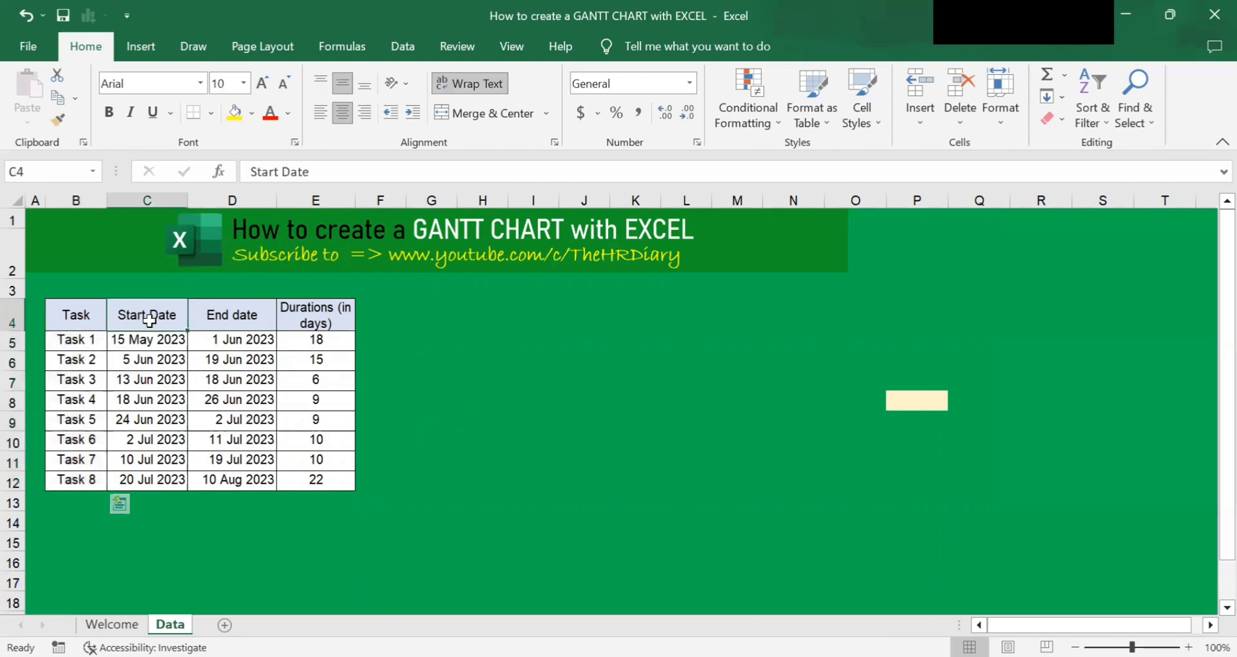
{"action": "left_click_drag", "start_coordinate": [149, 320], "coordinate": [146, 477]}
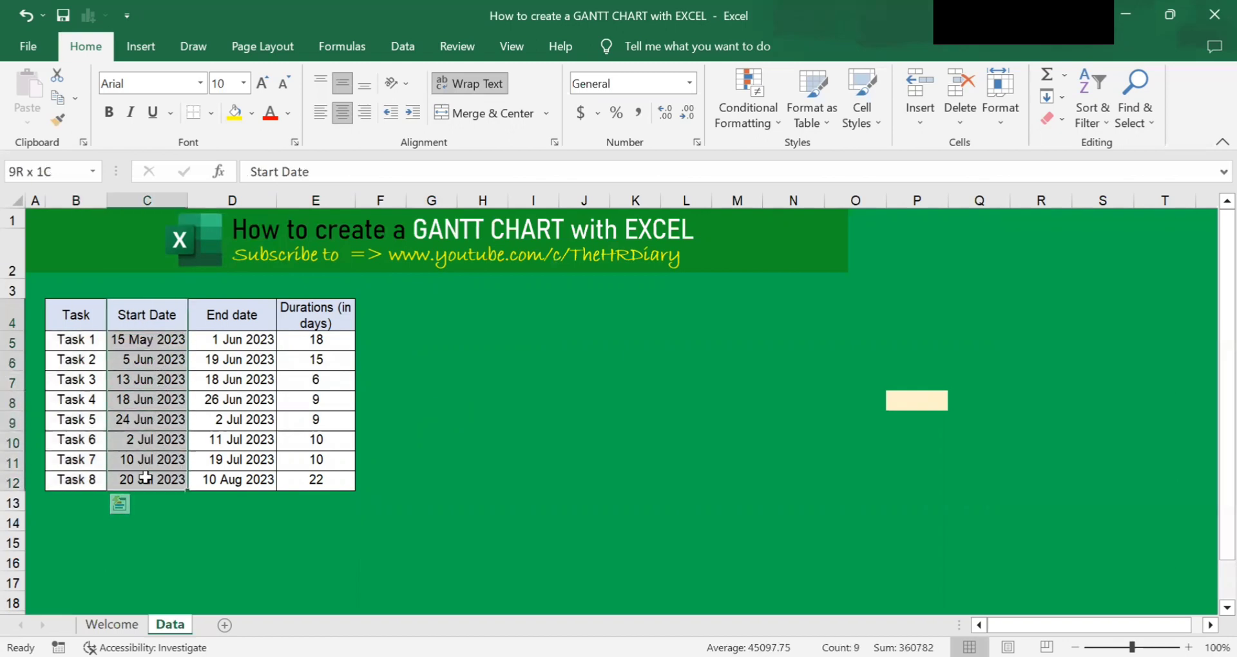
{"action": "left_click_drag", "start_coordinate": [146, 478], "coordinate": [146, 478]}
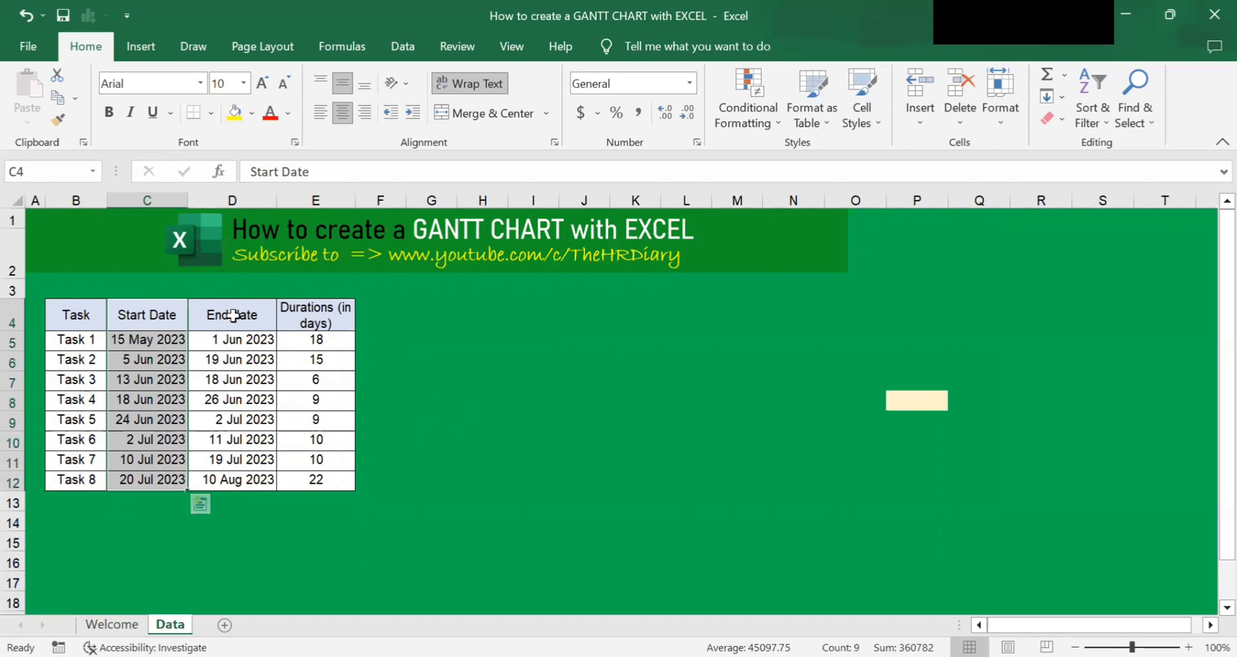
{"action": "left_click_drag", "start_coordinate": [233, 316], "coordinate": [243, 480]}
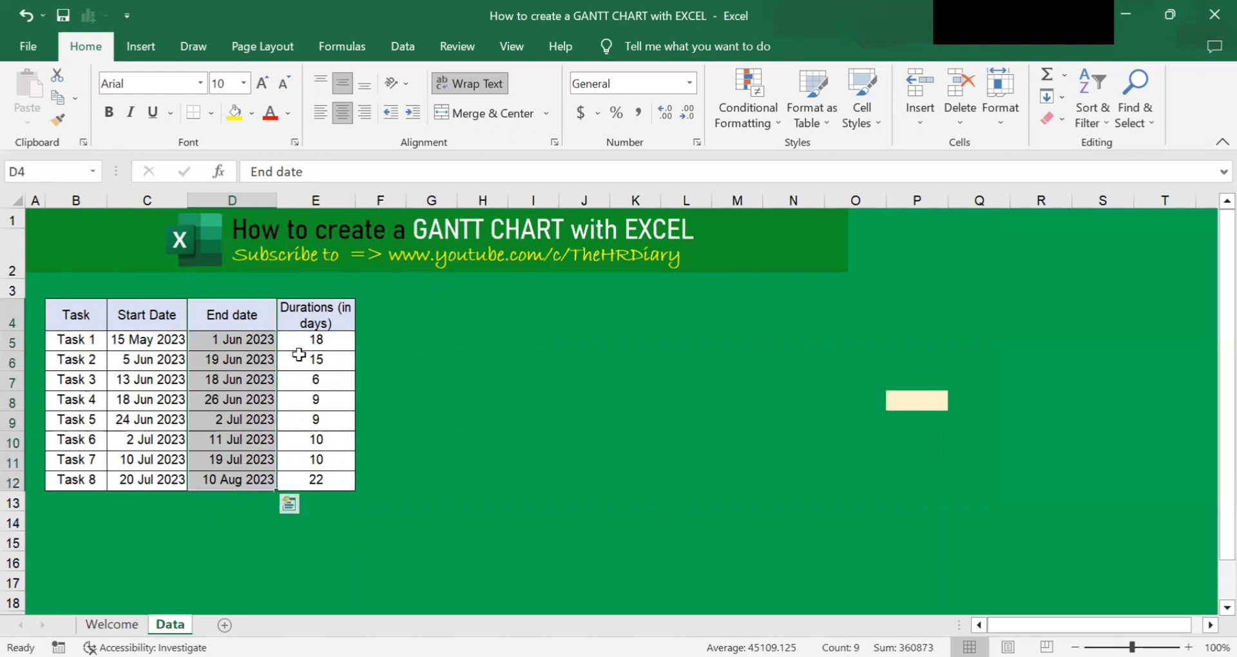
{"action": "left_click", "coordinate": [318, 315]}
{"action": "left_click_drag", "start_coordinate": [318, 315], "coordinate": [319, 481]}
{"action": "left_click", "coordinate": [377, 359]}
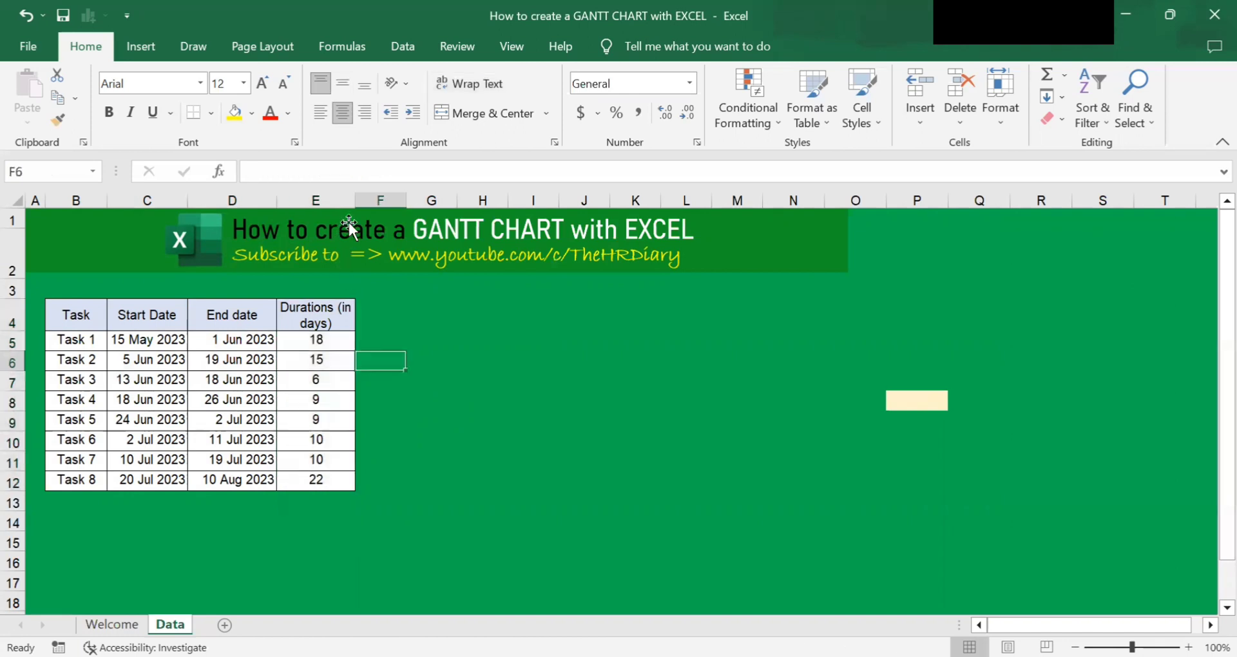
- Narrow the Durations column so its header wraps, and review the duration formulas
{"action": "left_click_drag", "start_coordinate": [355, 201], "coordinate": [345, 204]}
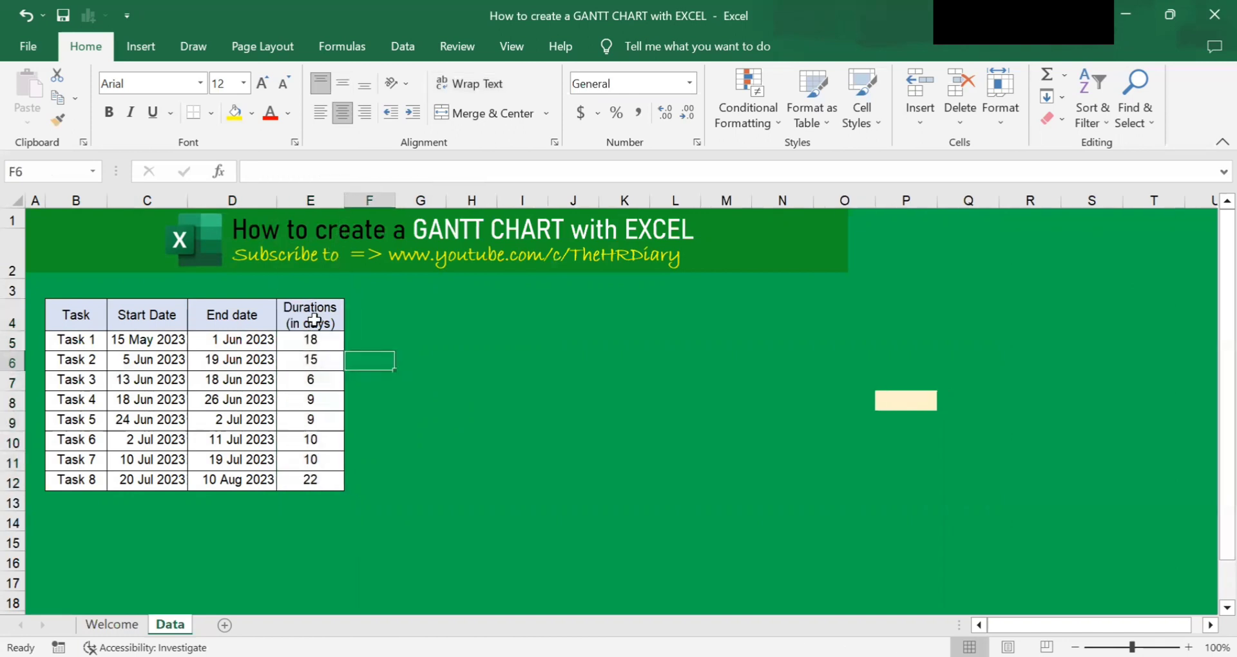
{"action": "left_click_drag", "start_coordinate": [316, 317], "coordinate": [314, 444]}
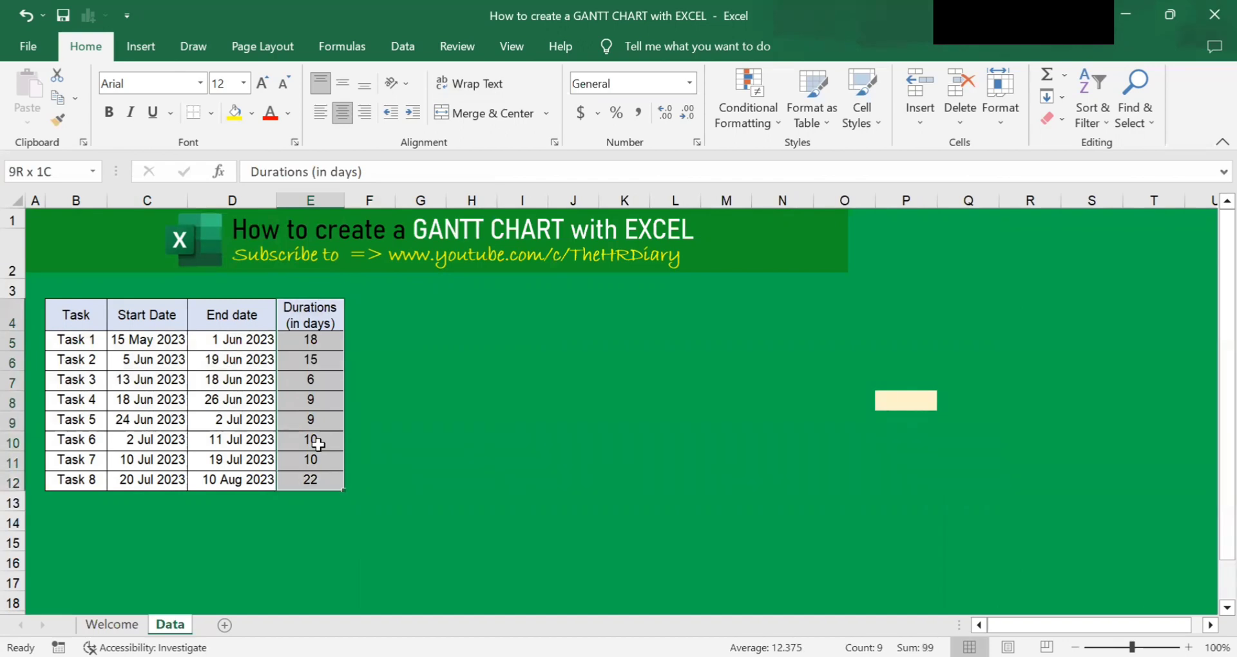
{"action": "left_click_drag", "start_coordinate": [77, 339], "coordinate": [90, 469]}
{"action": "left_click", "coordinate": [315, 384]}
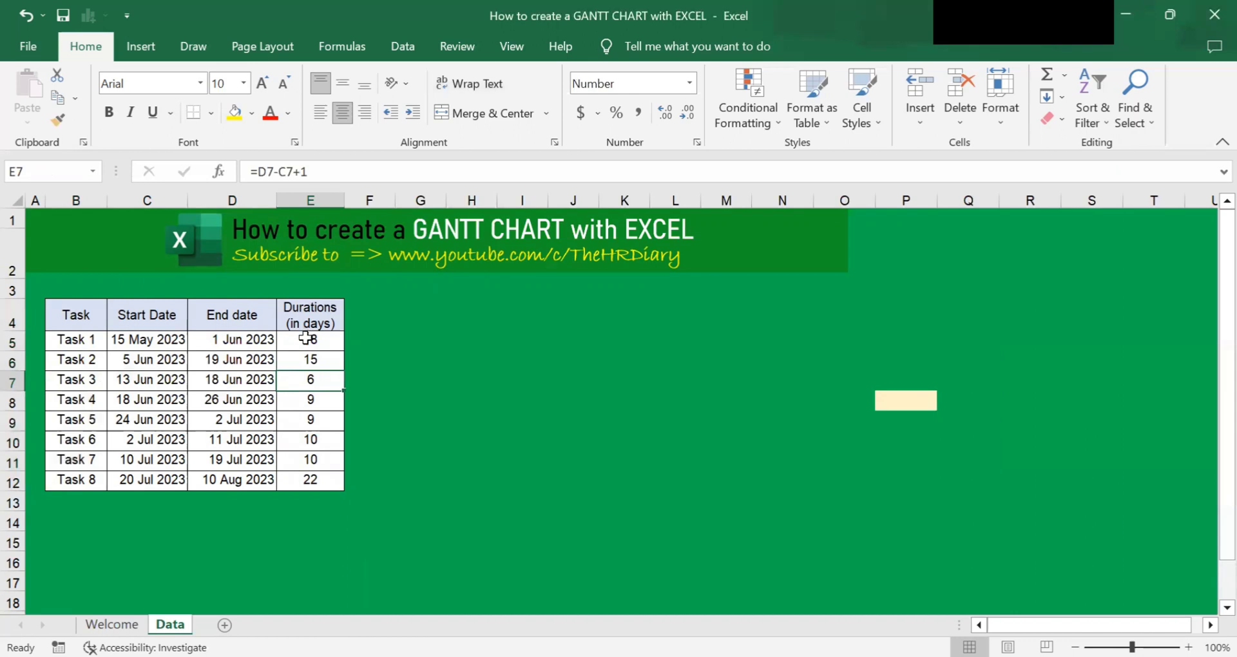
{"action": "left_click", "coordinate": [306, 338]}
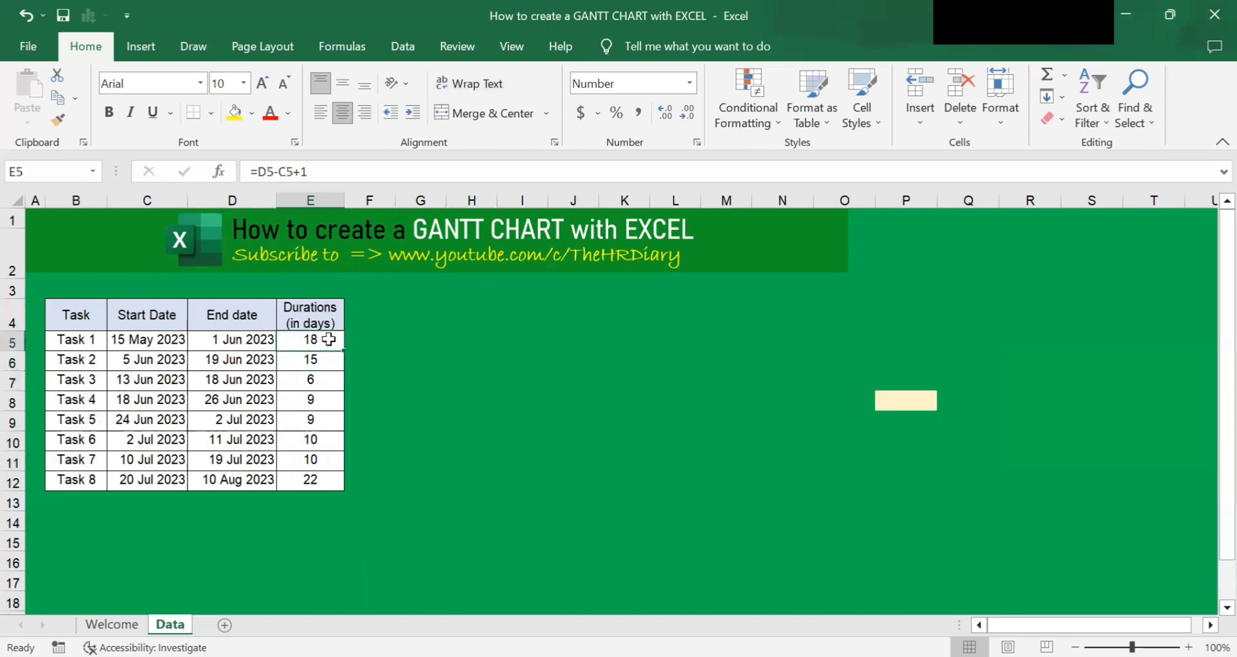
- Clear E5:E12 and enter the formula =D5-C5+1 in E5
{"action": "left_click_drag", "start_coordinate": [328, 339], "coordinate": [316, 480]}
{"action": "key", "text": "Delete"}
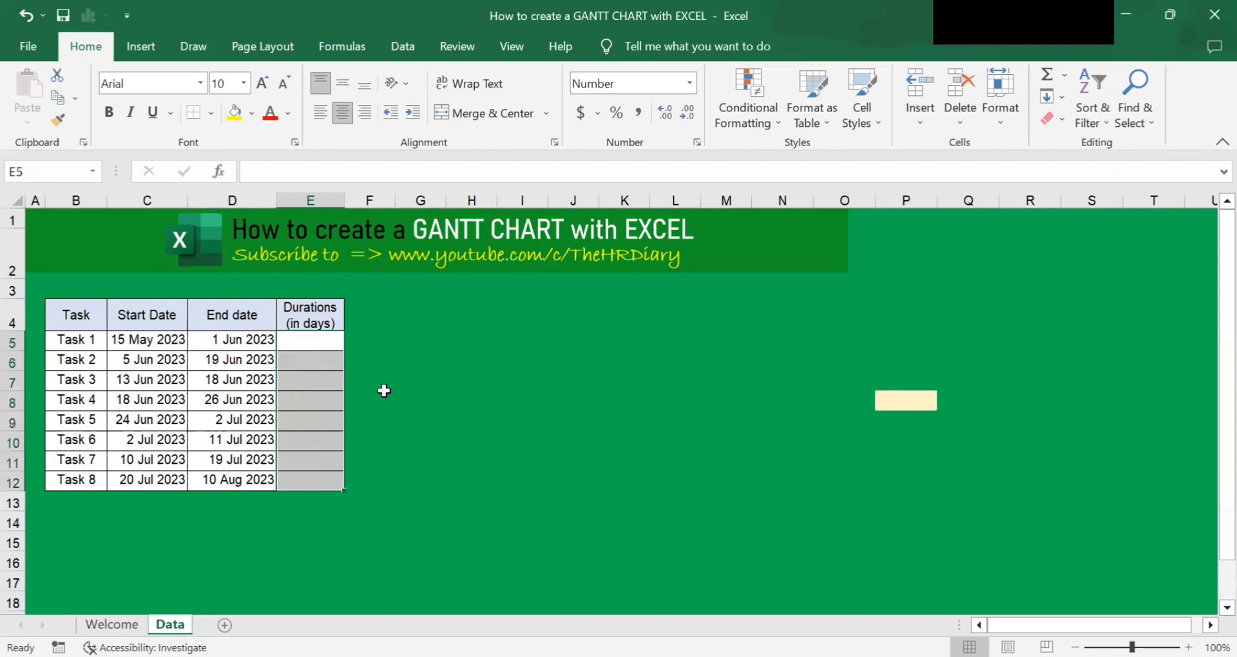
{"action": "left_click", "coordinate": [334, 342]}
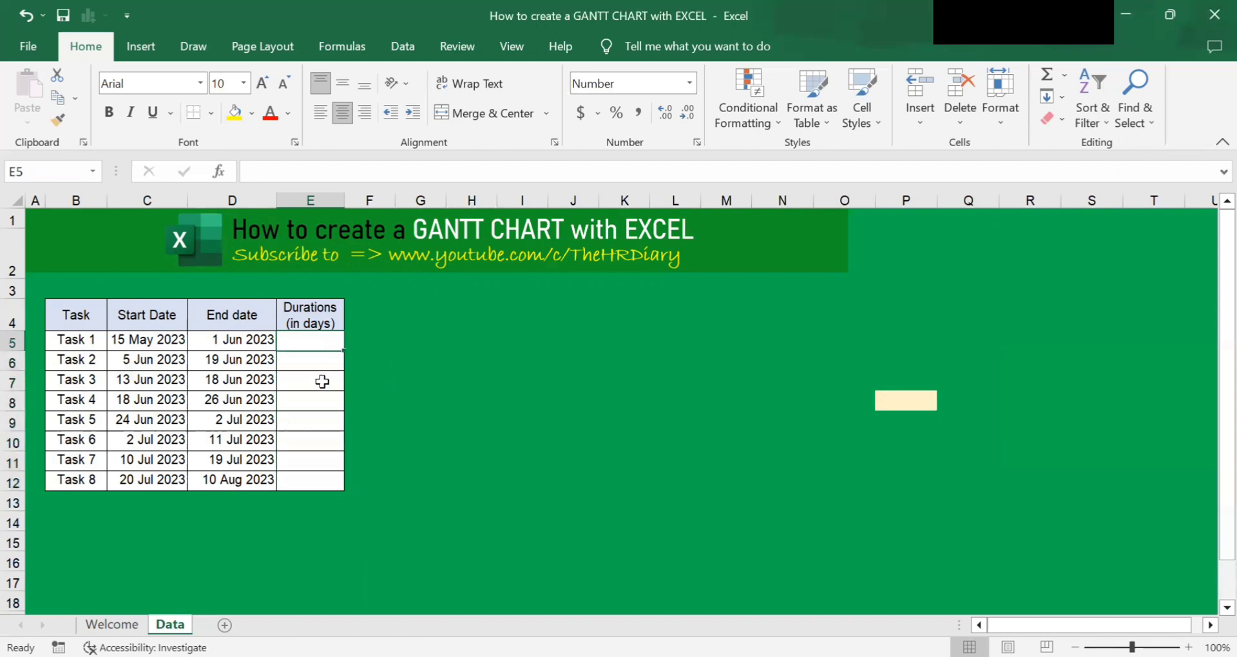
{"action": "type", "text": "="}
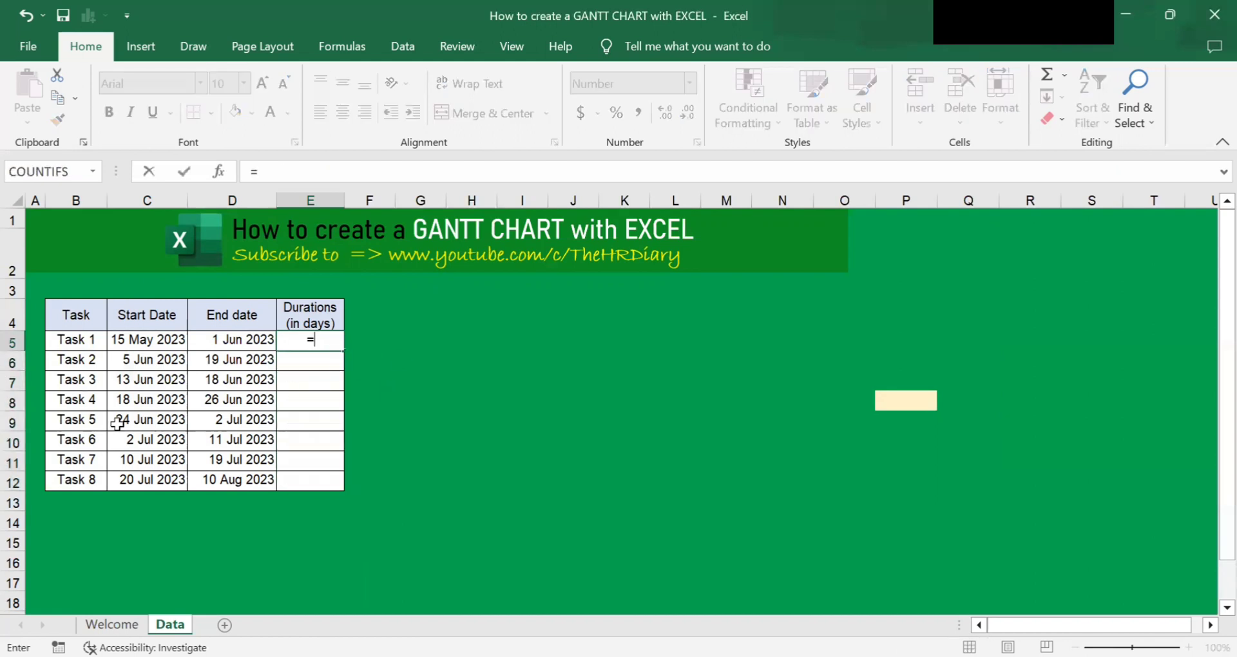
{"action": "left_click", "coordinate": [239, 346]}
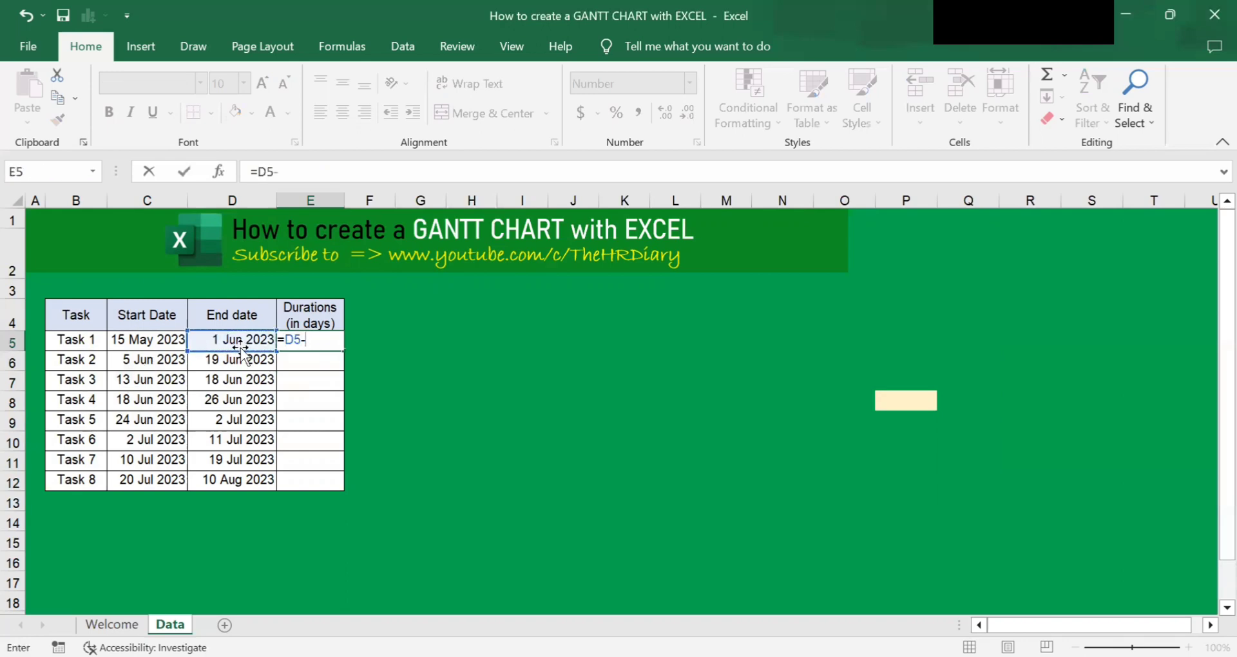
{"action": "type", "text": "-"}
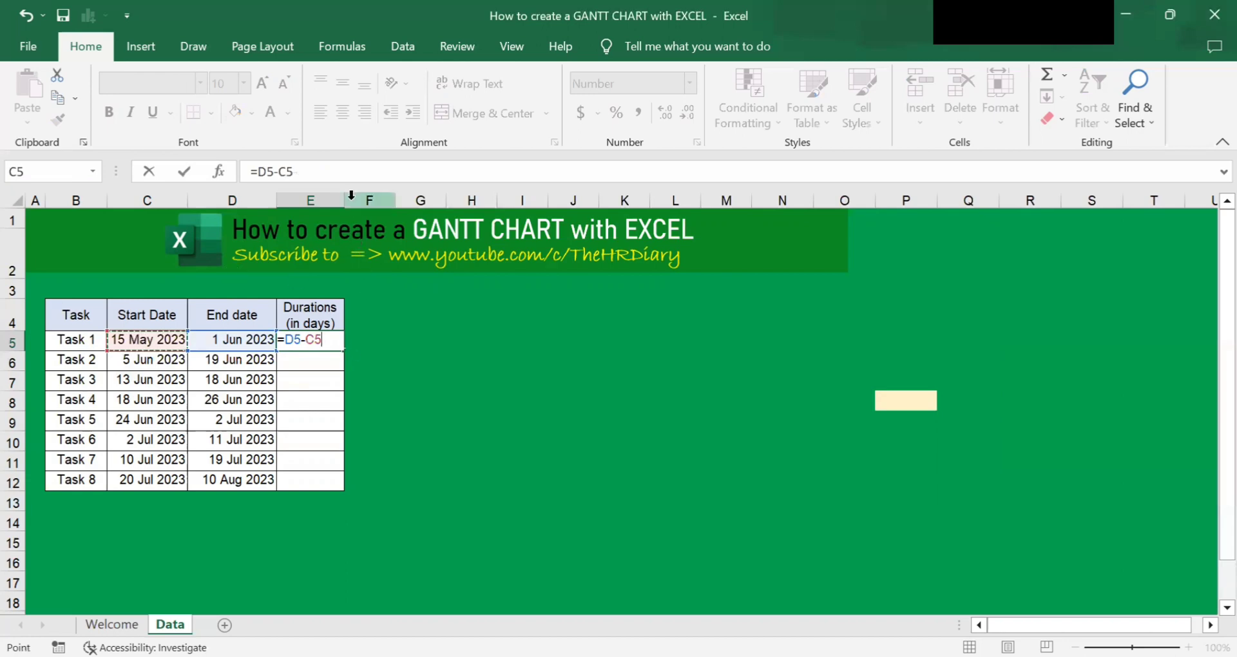
{"action": "left_click", "coordinate": [354, 172]}
{"action": "type", "text": "+"}
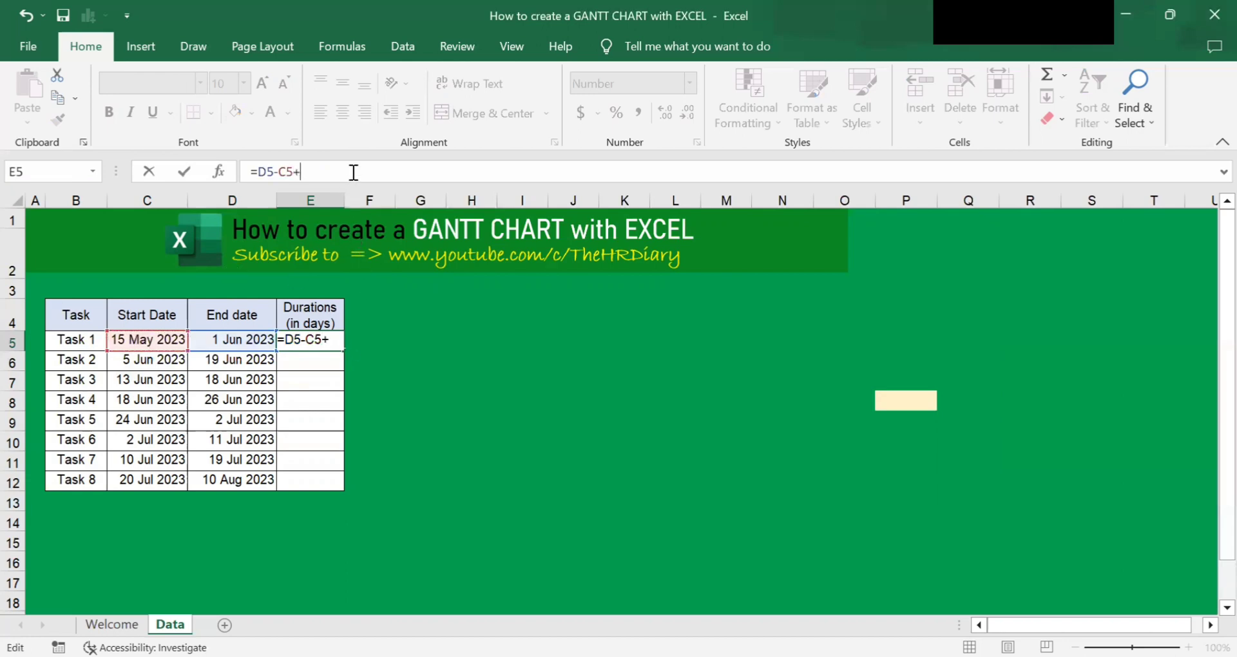
{"action": "type", "text": "1"}
{"action": "key", "text": "Return"}
- Review how the E5 formula uses the start date in C5 and end date in D5
{"action": "left_click", "coordinate": [330, 341]}
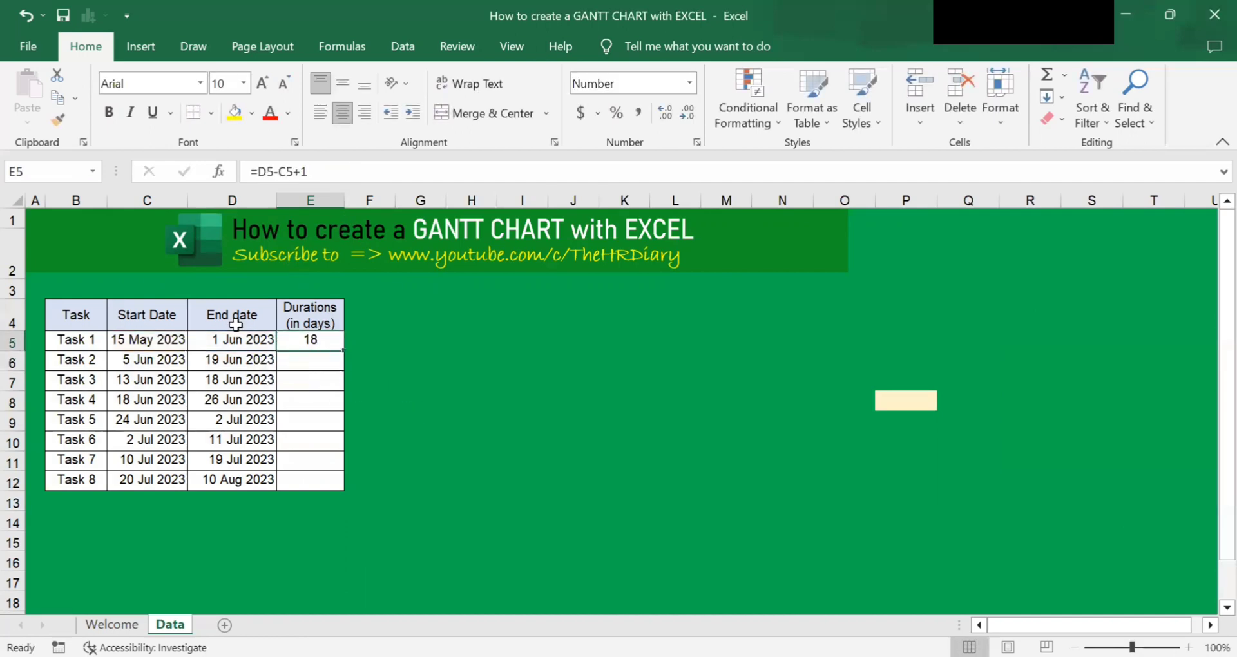
{"action": "left_click", "coordinate": [169, 344]}
{"action": "left_click", "coordinate": [247, 342]}
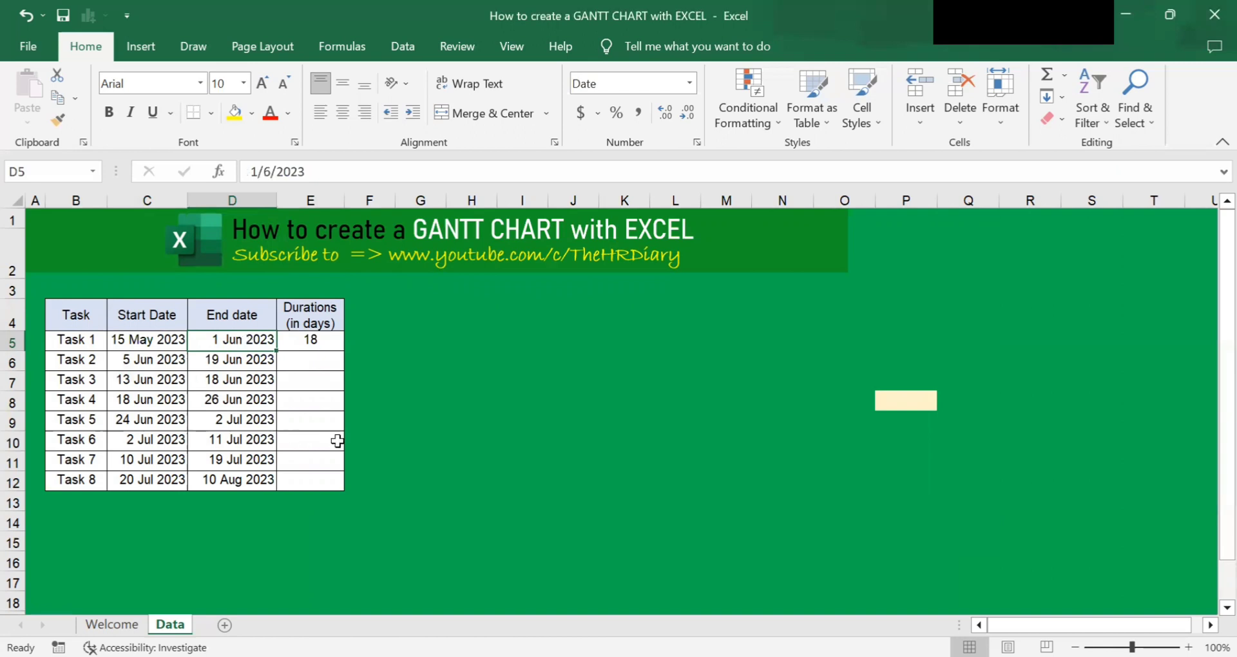
{"action": "left_click", "coordinate": [390, 429]}
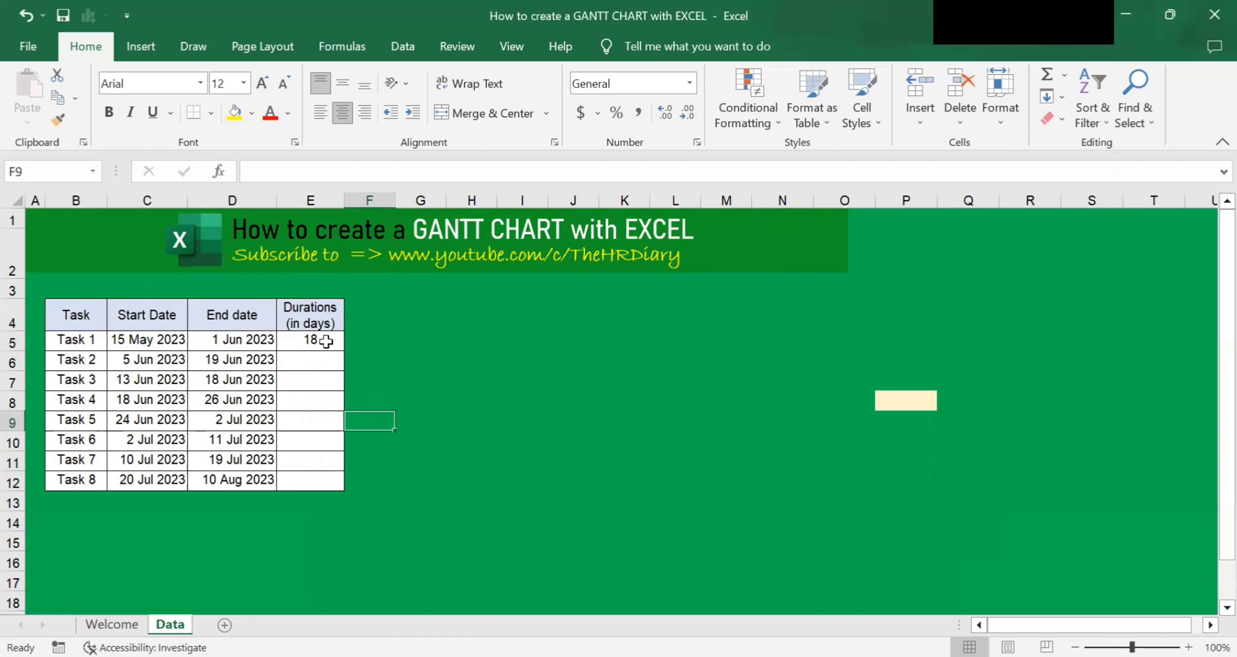
{"action": "left_click", "coordinate": [326, 342]}
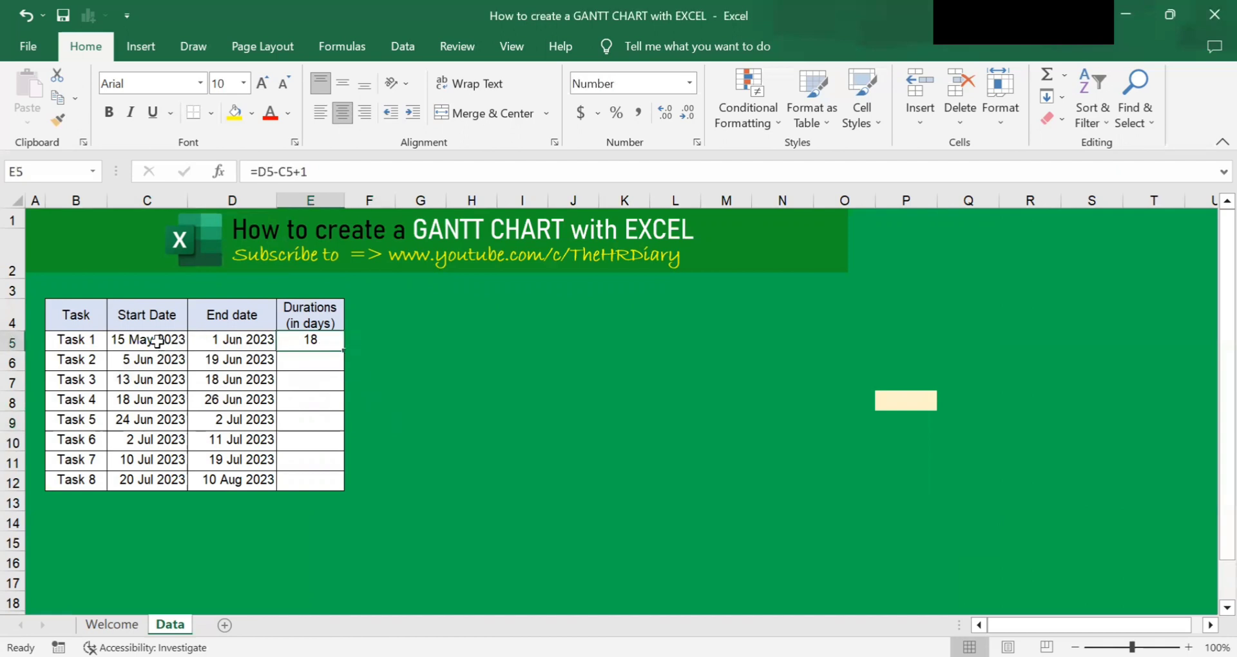
{"action": "left_click", "coordinate": [169, 343]}
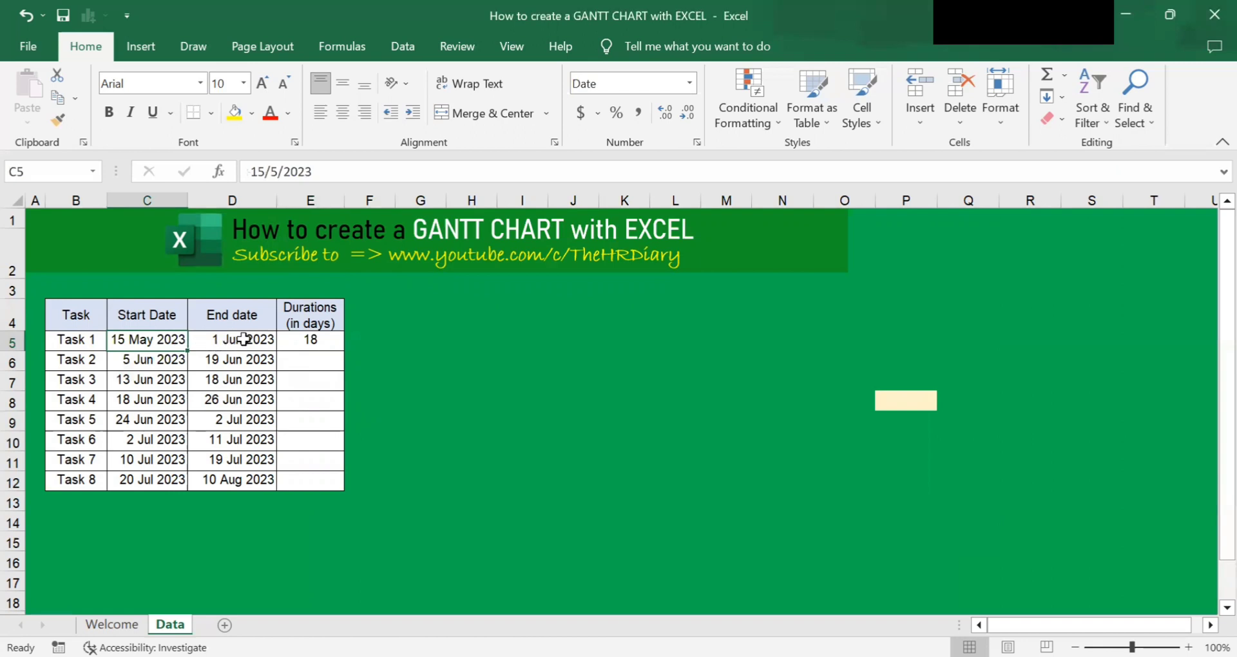
{"action": "left_click", "coordinate": [251, 340]}
- Fill the duration formula down from E5 to E12 and check the copied cells
{"action": "left_click", "coordinate": [329, 343]}
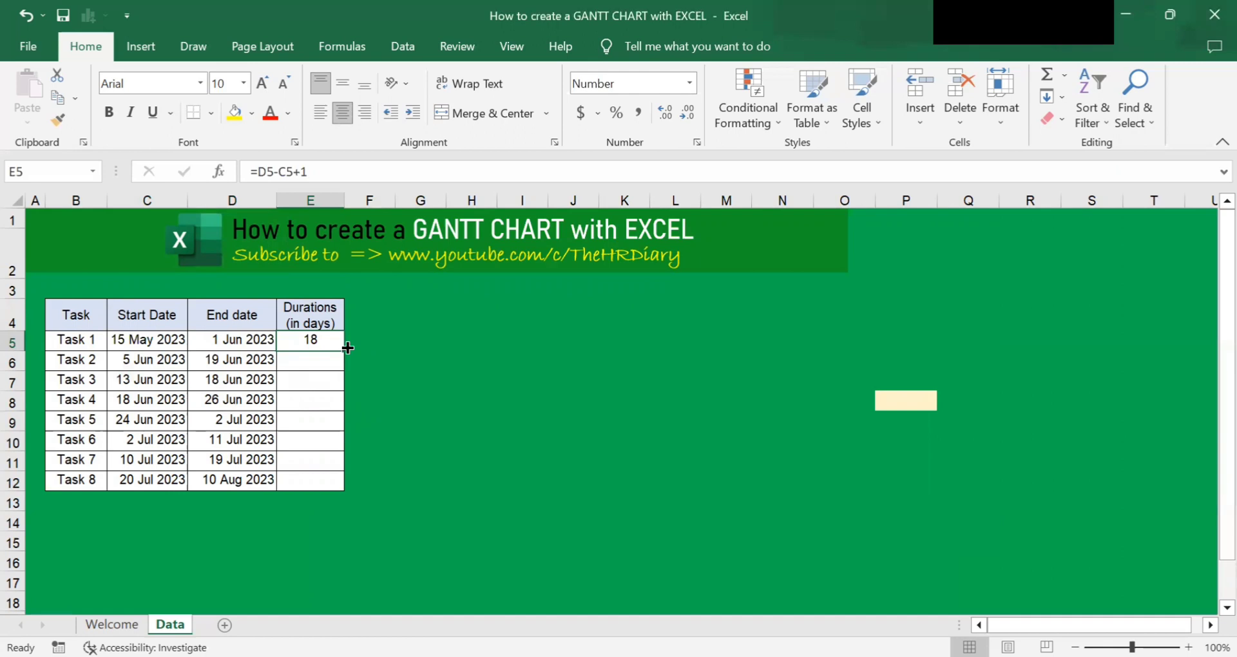
{"action": "left_click_drag", "start_coordinate": [347, 348], "coordinate": [341, 484]}
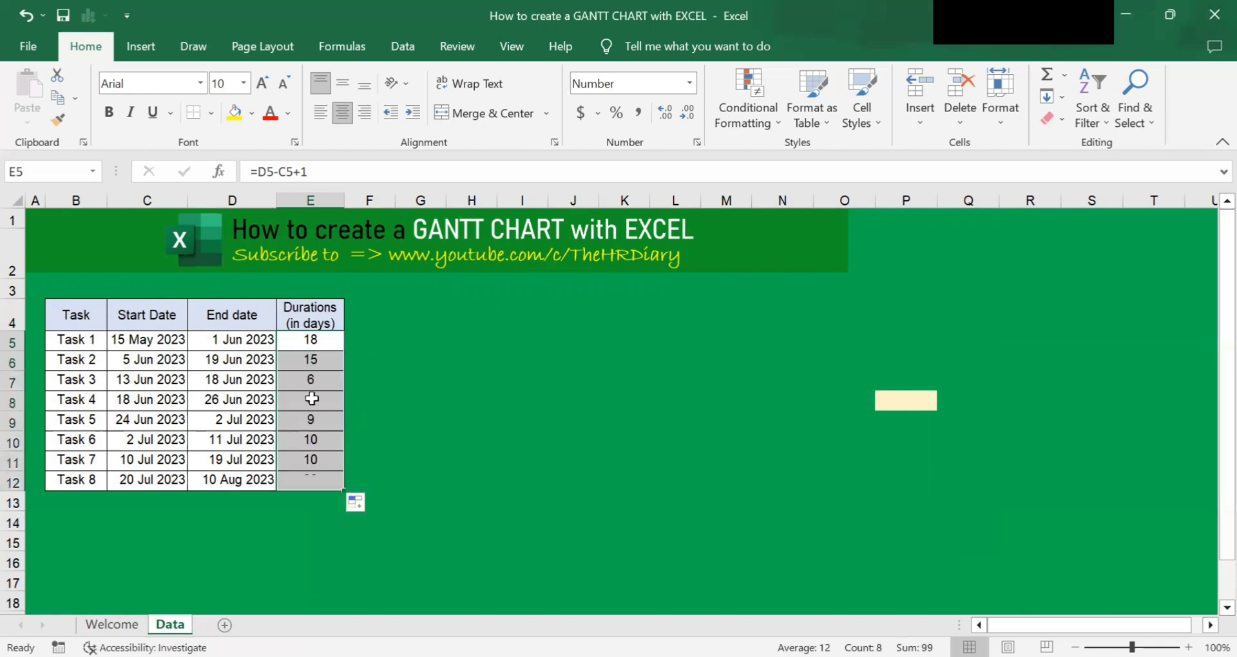
{"action": "left_click", "coordinate": [315, 365]}
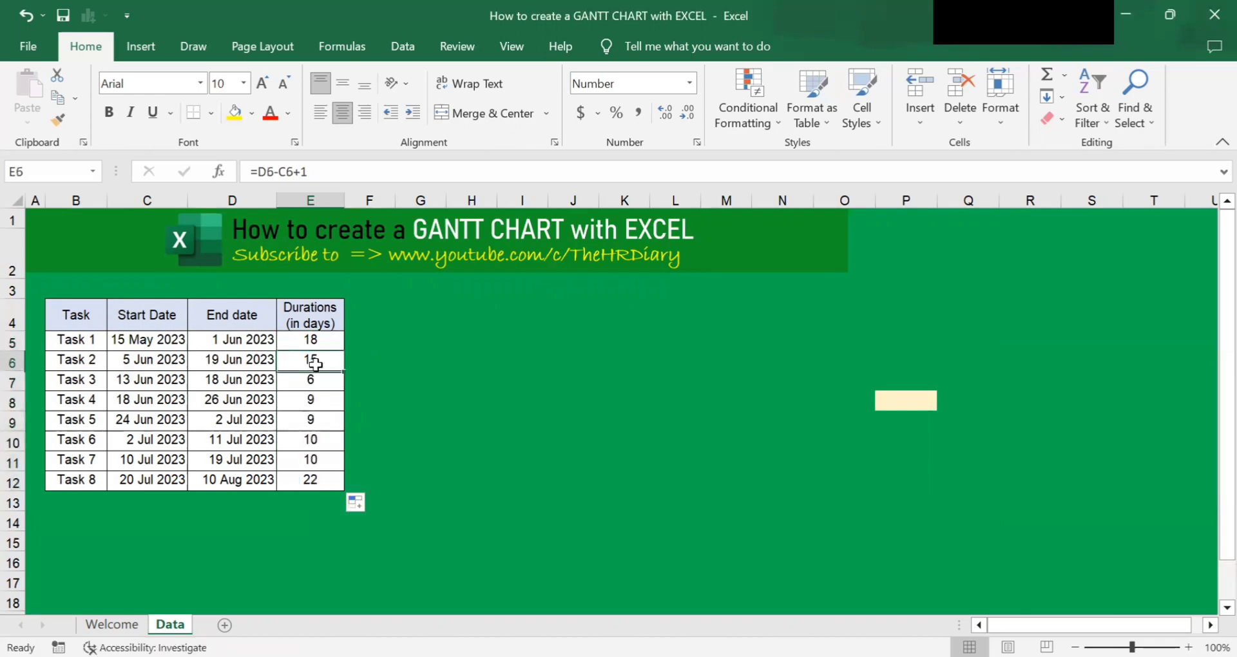
{"action": "left_click_drag", "start_coordinate": [315, 365], "coordinate": [318, 428]}
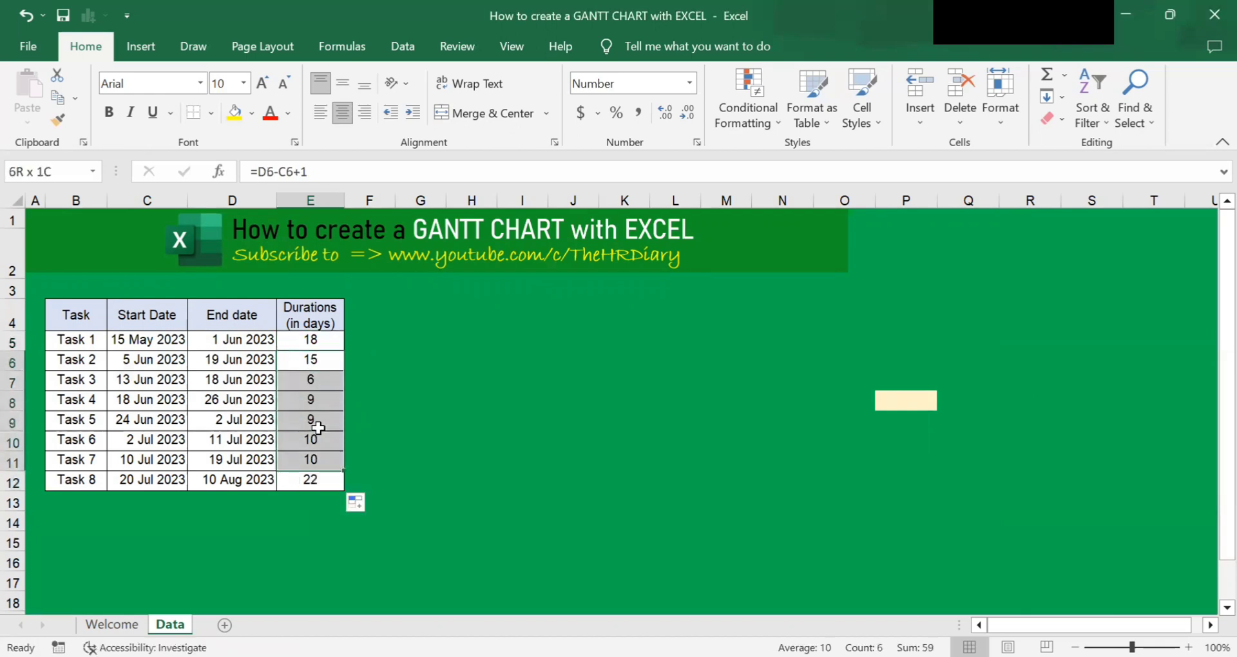
{"action": "left_click", "coordinate": [434, 414]}
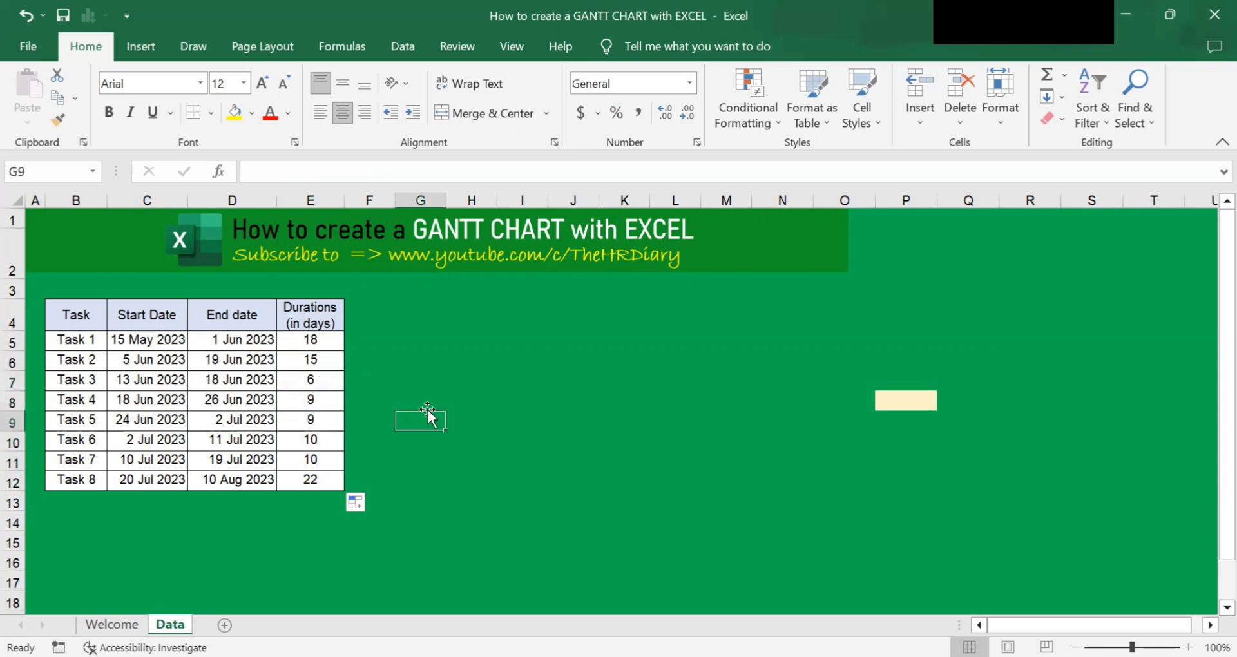
- Select the start and end dates in C5:D12
{"action": "left_click_drag", "start_coordinate": [161, 335], "coordinate": [209, 481]}
{"action": "left_click", "coordinate": [171, 339]}
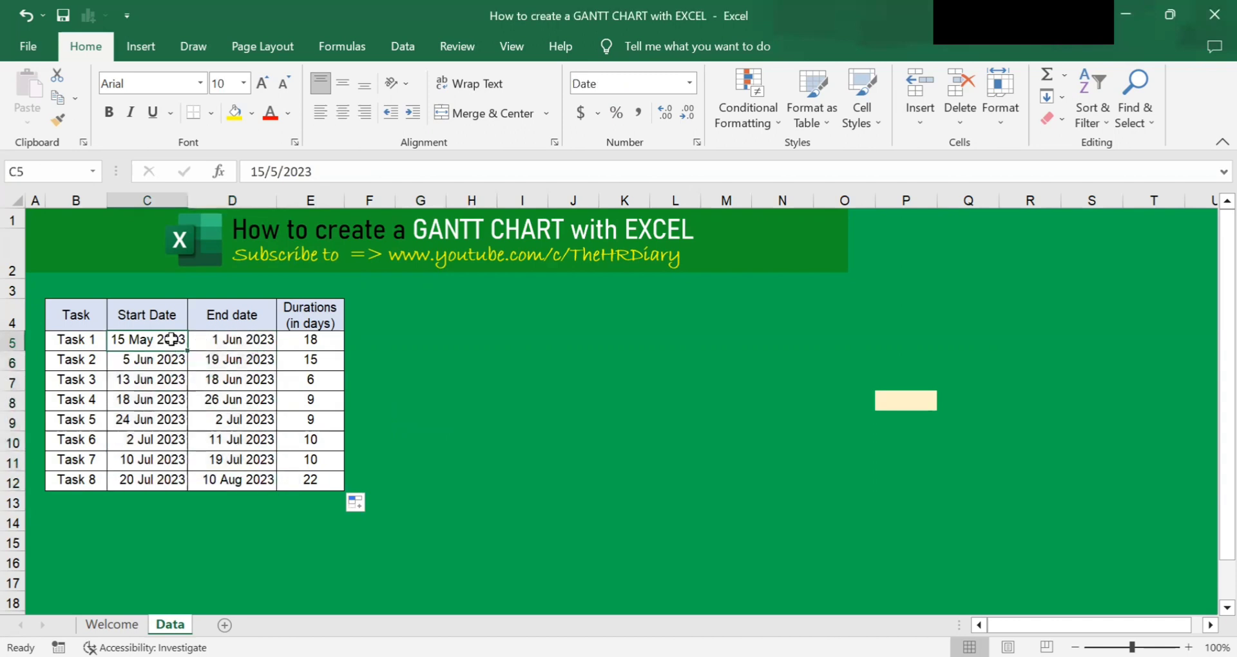
{"action": "left_click_drag", "start_coordinate": [171, 339], "coordinate": [248, 440]}
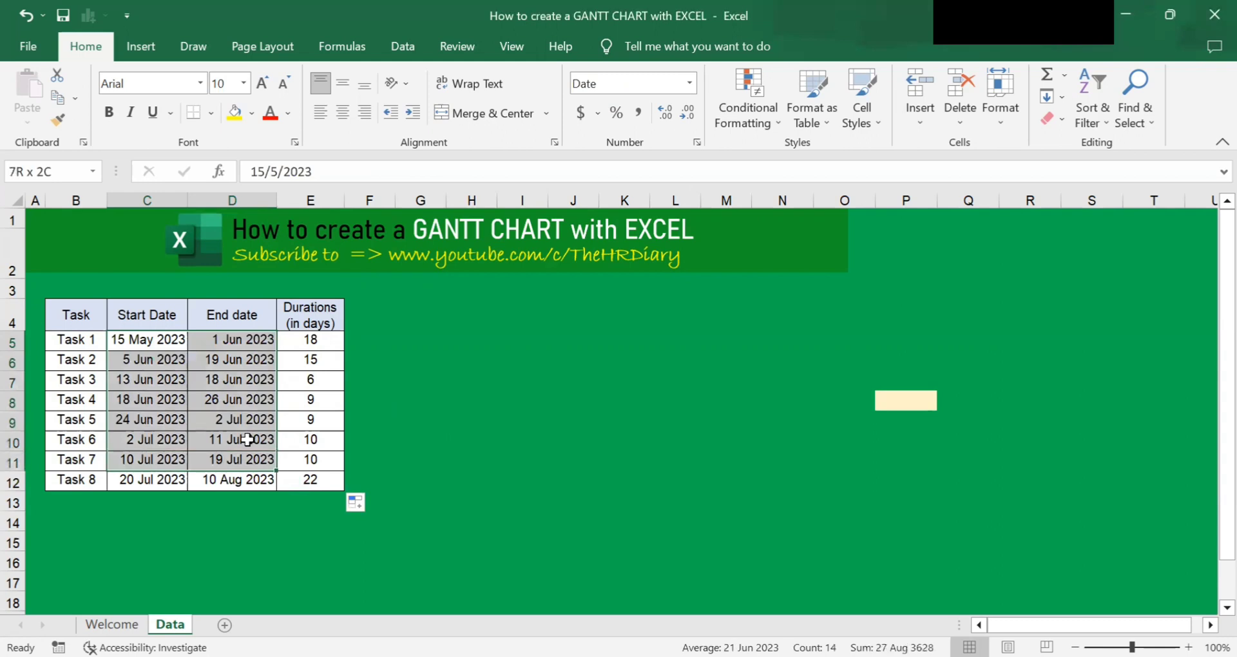
{"action": "key", "text": "shift+Down"}
{"action": "left_click_drag", "start_coordinate": [248, 440], "coordinate": [249, 440]}
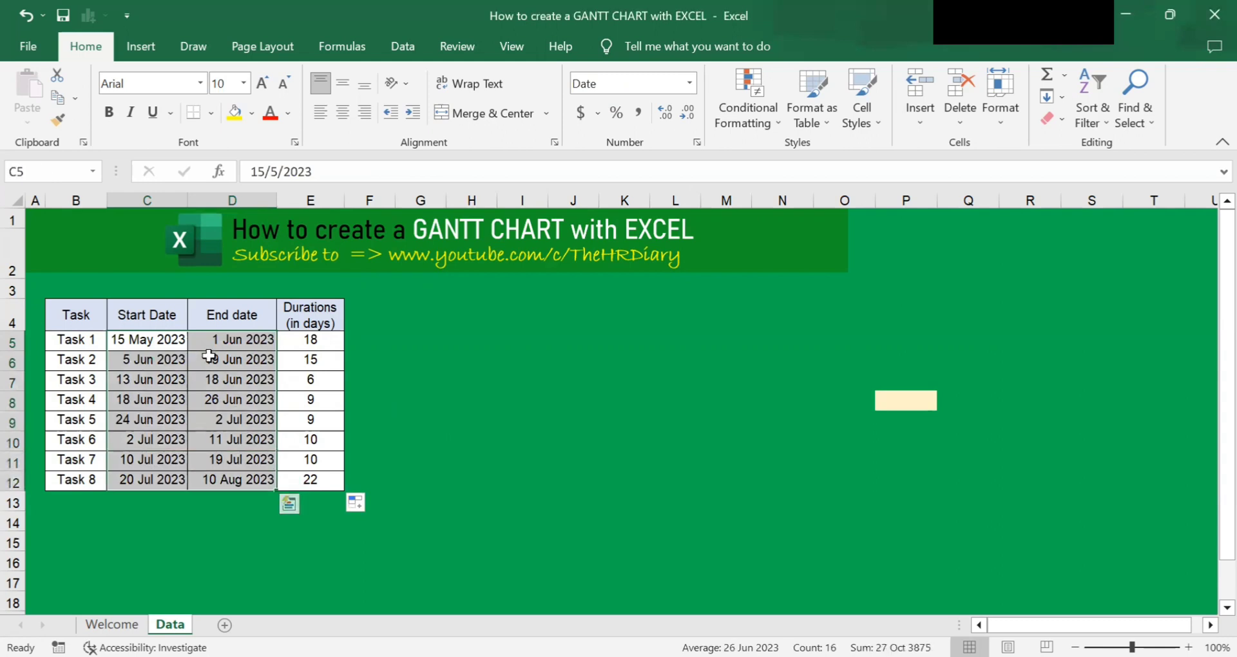
- Apply the custom number format dd-mmm to the selected dates
{"action": "right_click", "coordinate": [246, 377]}
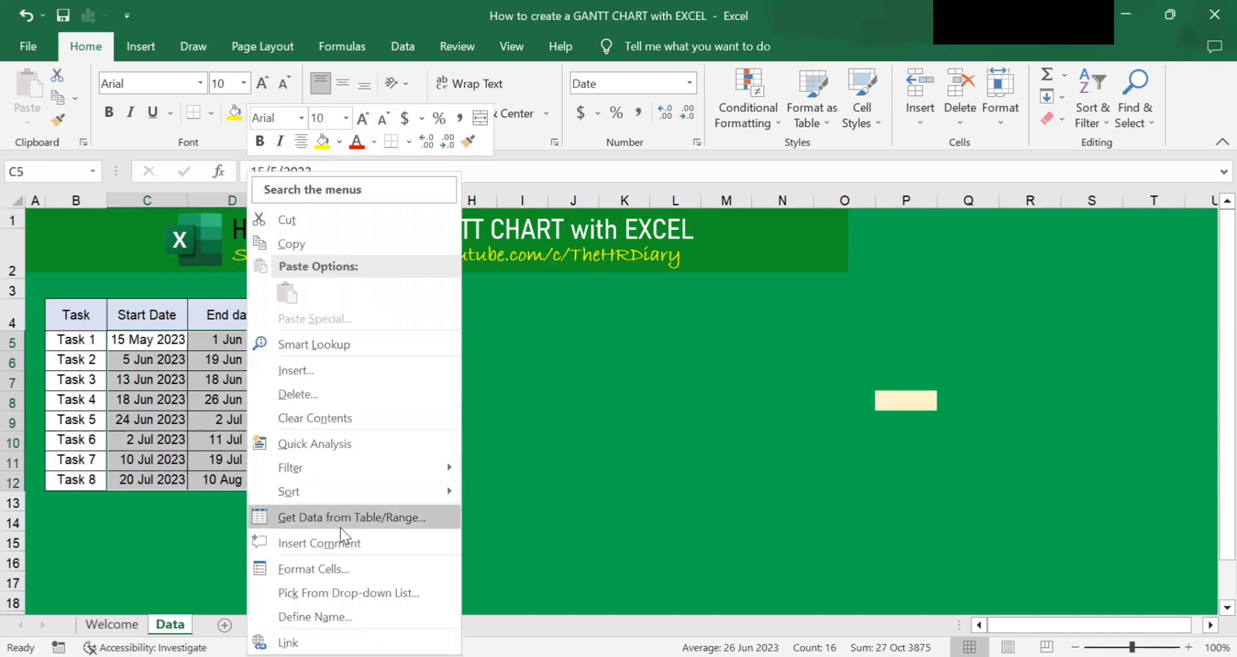
{"action": "left_click", "coordinate": [364, 570]}
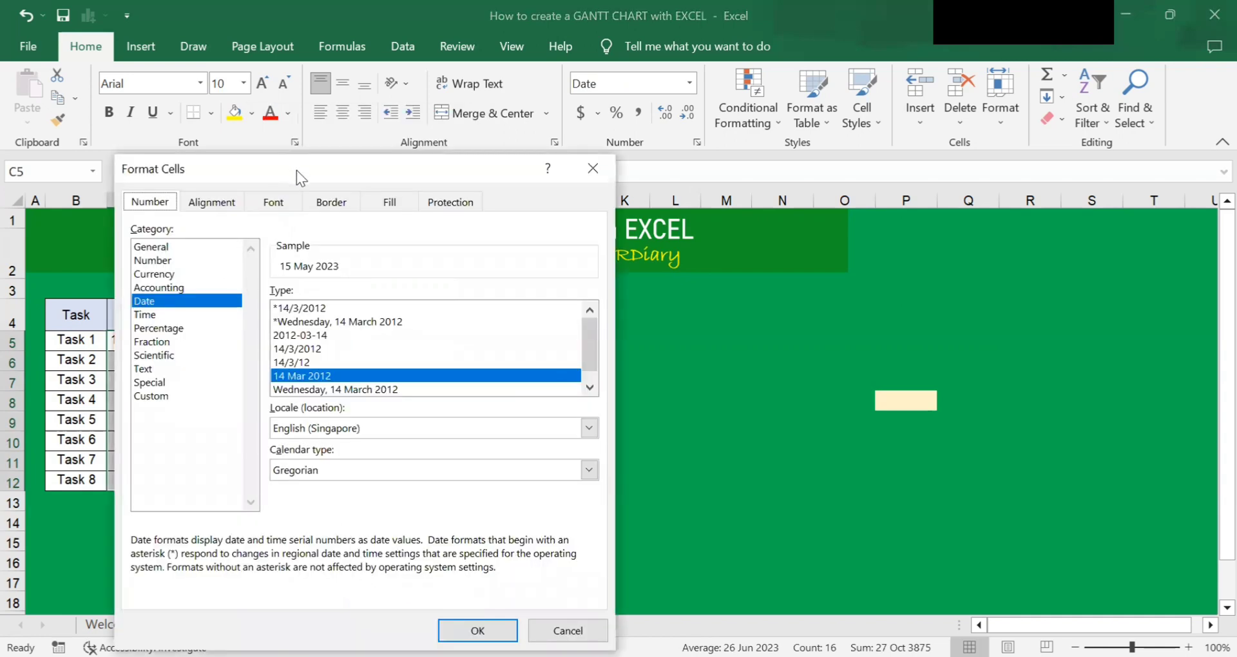
{"action": "left_click_drag", "start_coordinate": [298, 177], "coordinate": [393, 129]}
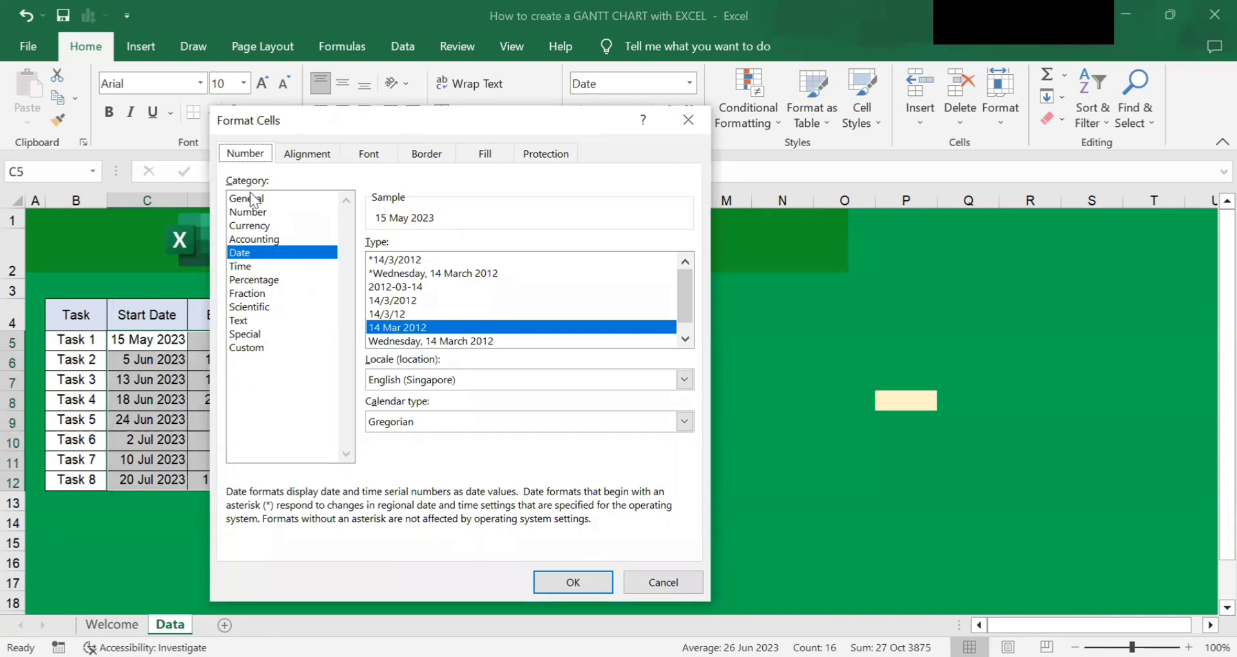
{"action": "left_click", "coordinate": [254, 349]}
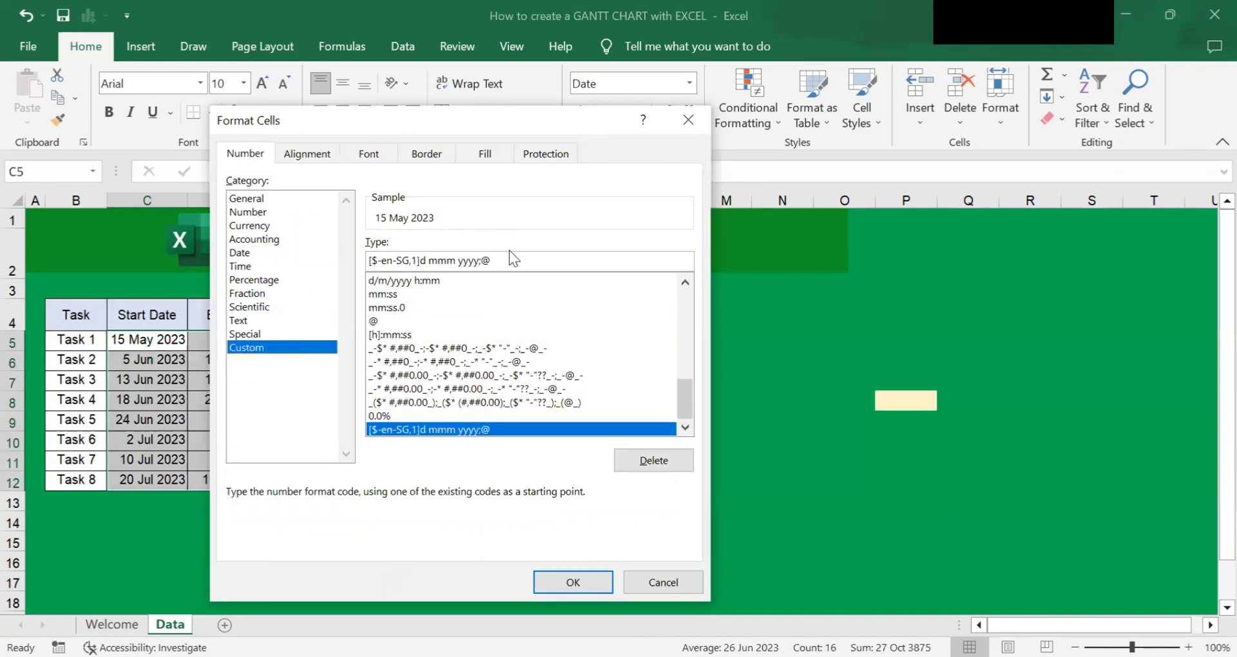
{"action": "left_click_drag", "start_coordinate": [509, 259], "coordinate": [353, 259]}
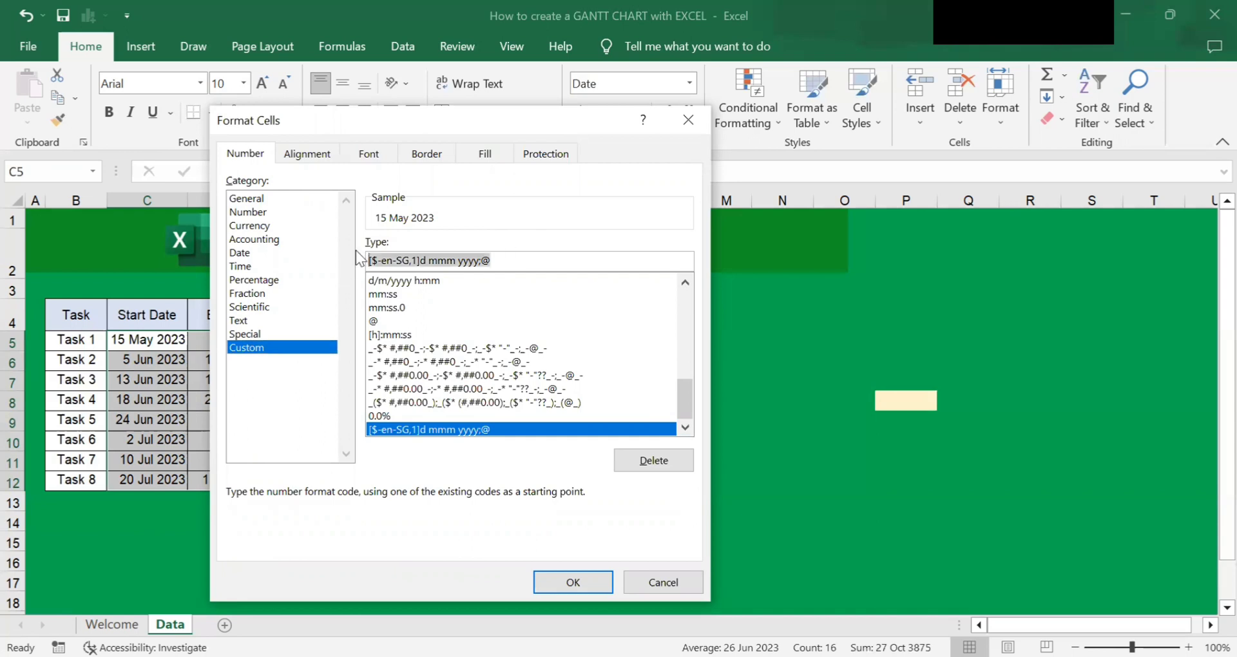
{"action": "key", "text": "BackSpace"}
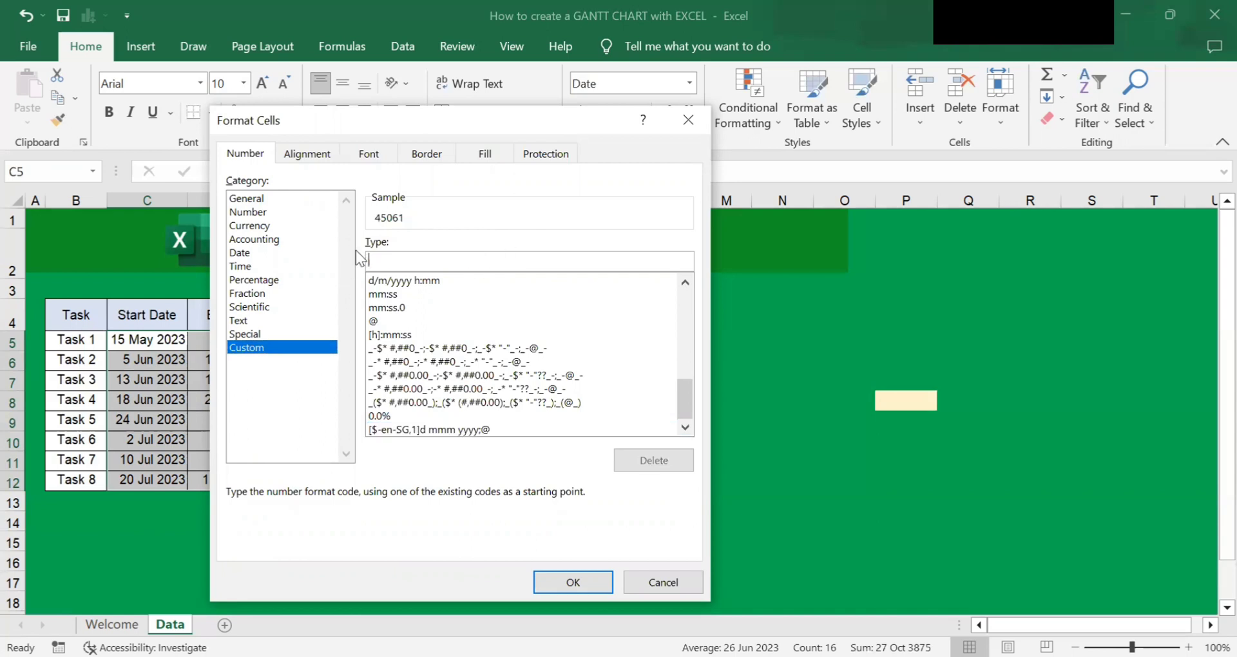
{"action": "type", "text": "dd-mmm"}
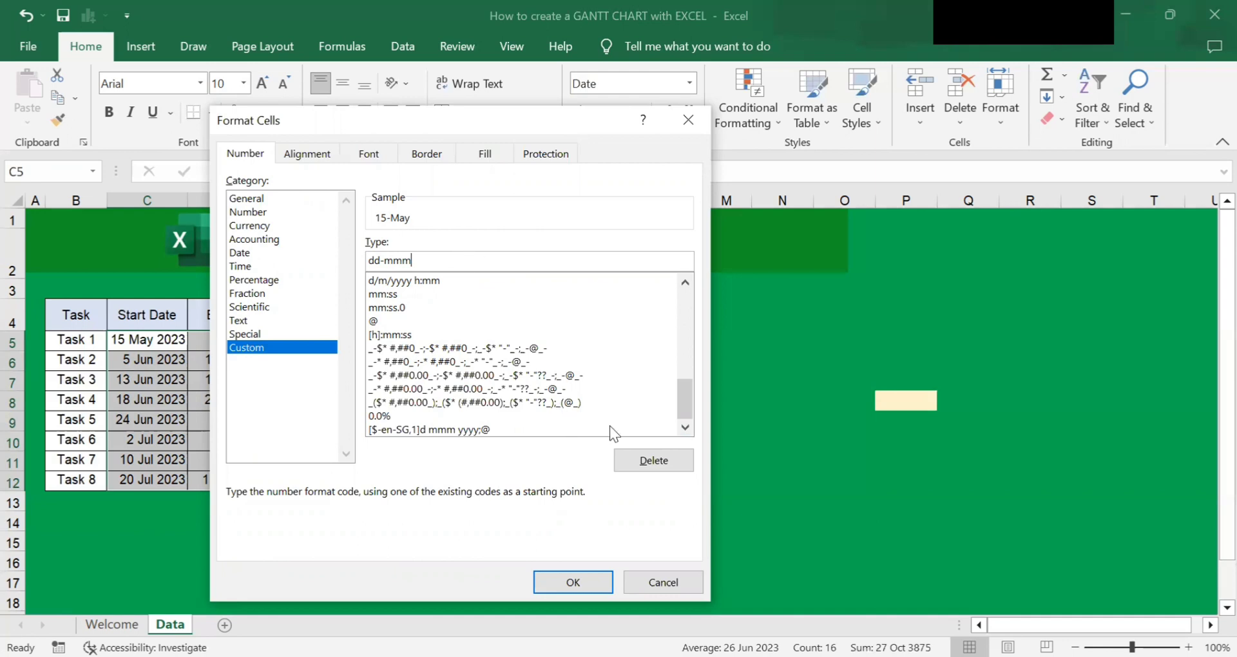
{"action": "left_click", "coordinate": [587, 582]}
- Narrow columns C and D to fit the short dd-mmm dates
{"action": "left_click", "coordinate": [471, 420]}
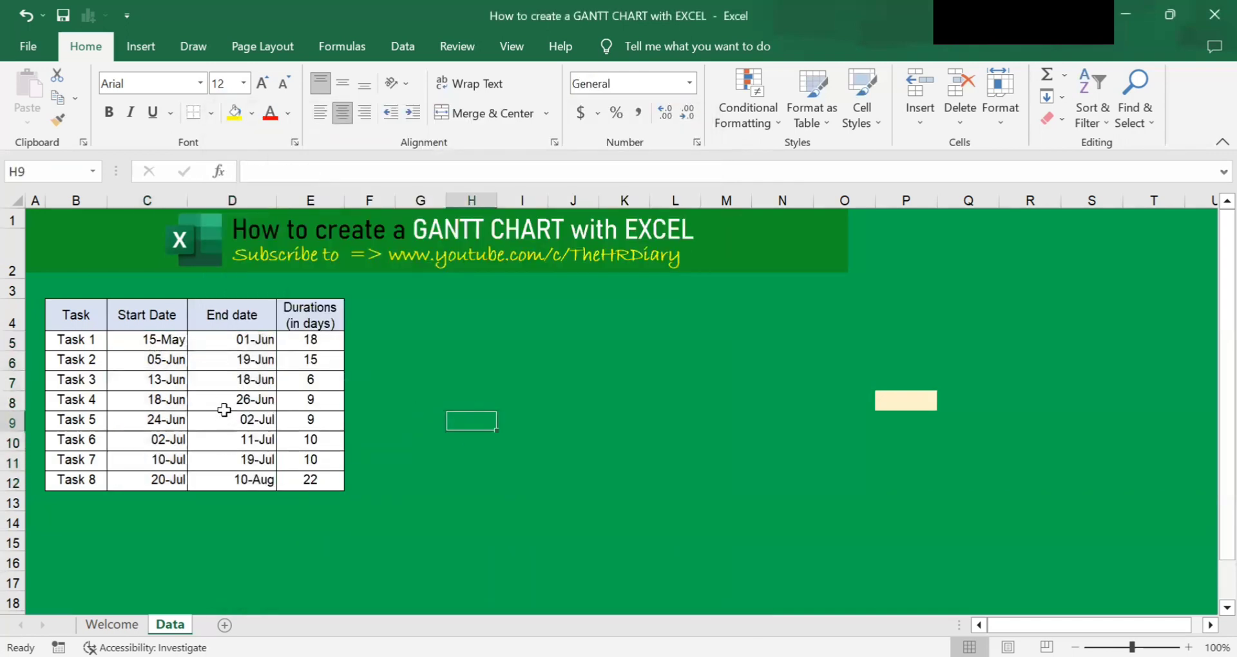
{"action": "left_click_drag", "start_coordinate": [188, 204], "coordinate": [177, 205]}
{"action": "left_click_drag", "start_coordinate": [272, 200], "coordinate": [245, 200]}
{"action": "left_click", "coordinate": [434, 396]}
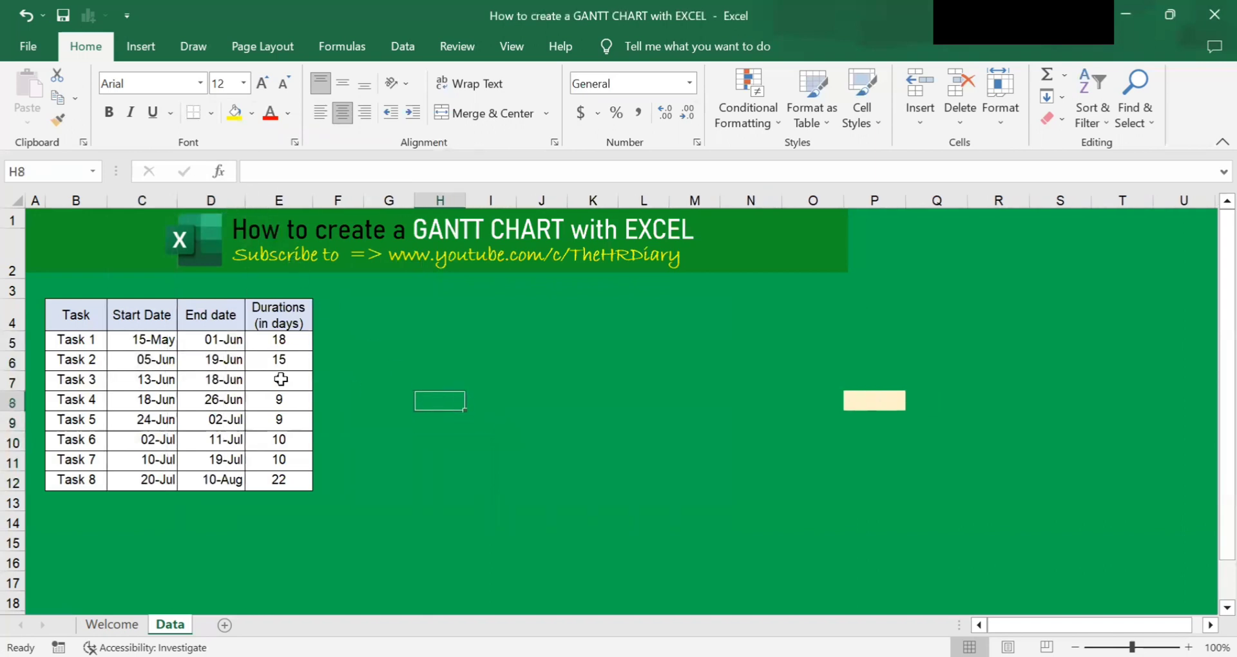
{"action": "left_click", "coordinate": [159, 337]}
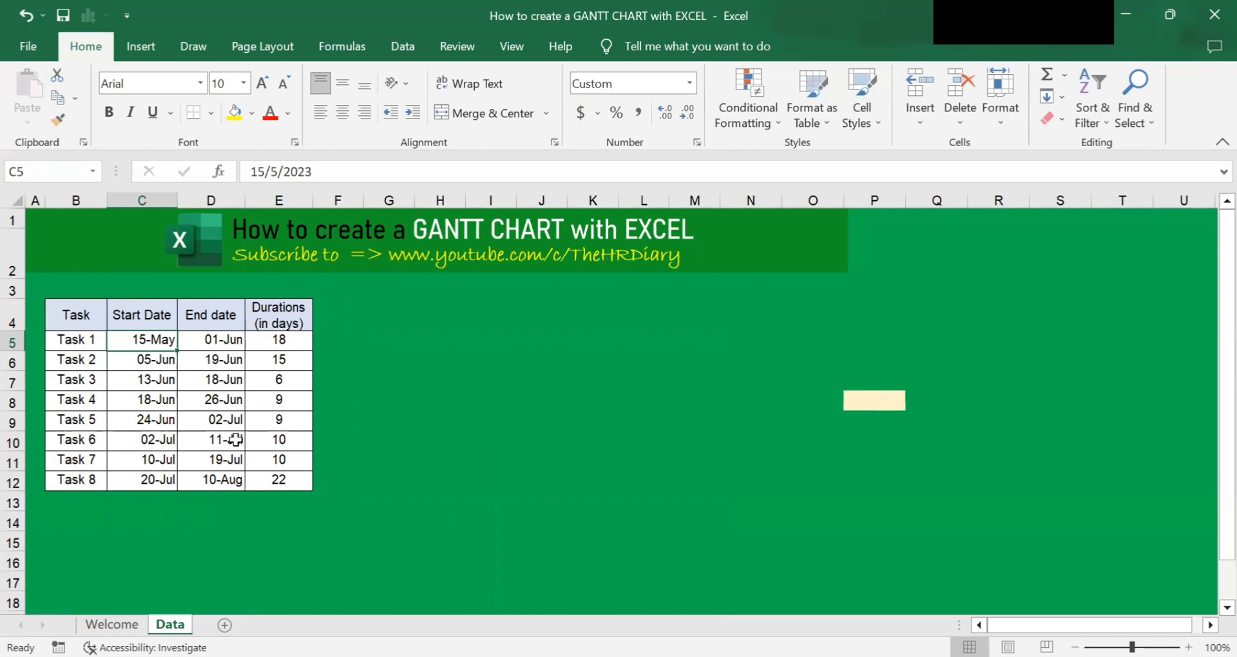
- Select the Task and Start Date columns and show the Insert ribbon
{"action": "left_click", "coordinate": [62, 317]}
{"action": "left_click_drag", "start_coordinate": [62, 317], "coordinate": [152, 490]}
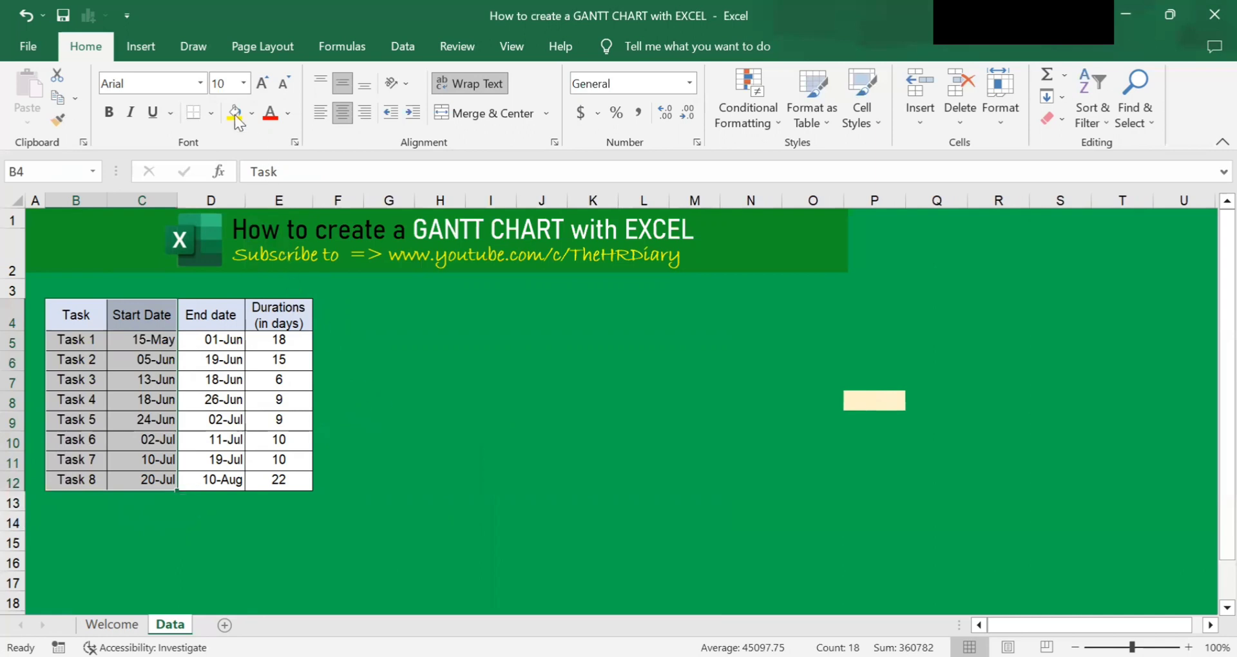
{"action": "left_click", "coordinate": [136, 49]}
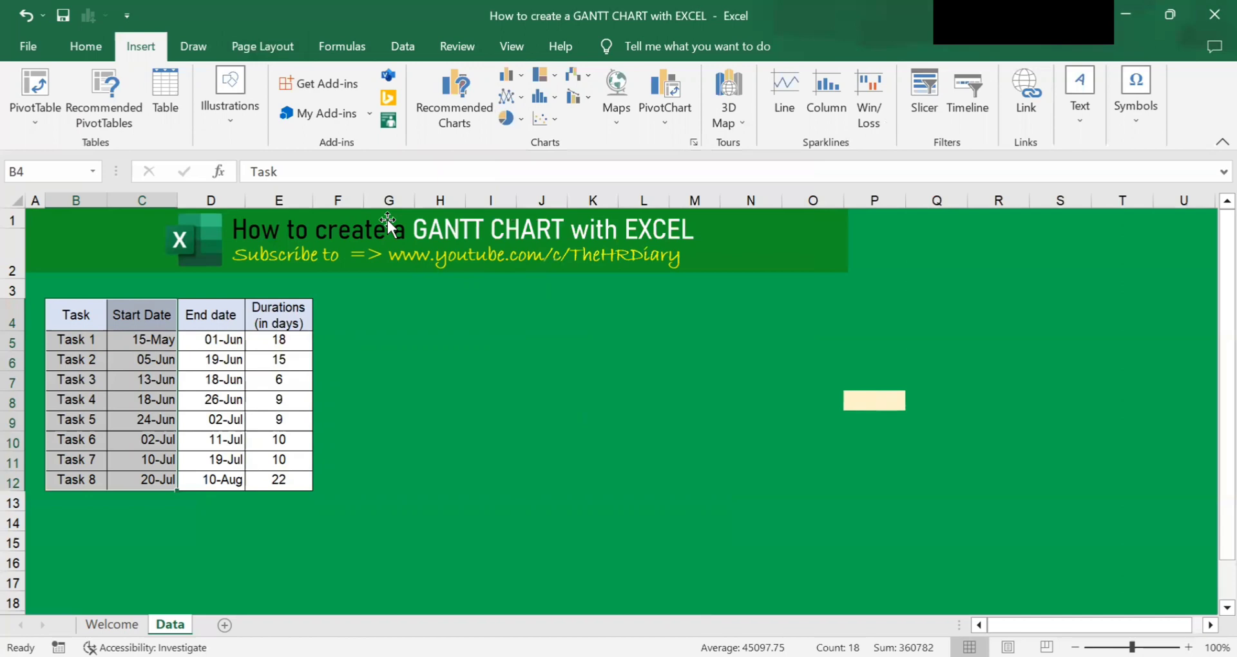
- Insert a 2-D Stacked Bar chart from the task names and start dates
{"action": "left_click", "coordinate": [505, 334]}
{"action": "left_click_drag", "start_coordinate": [97, 306], "coordinate": [165, 484]}
{"action": "left_click", "coordinate": [513, 77]}
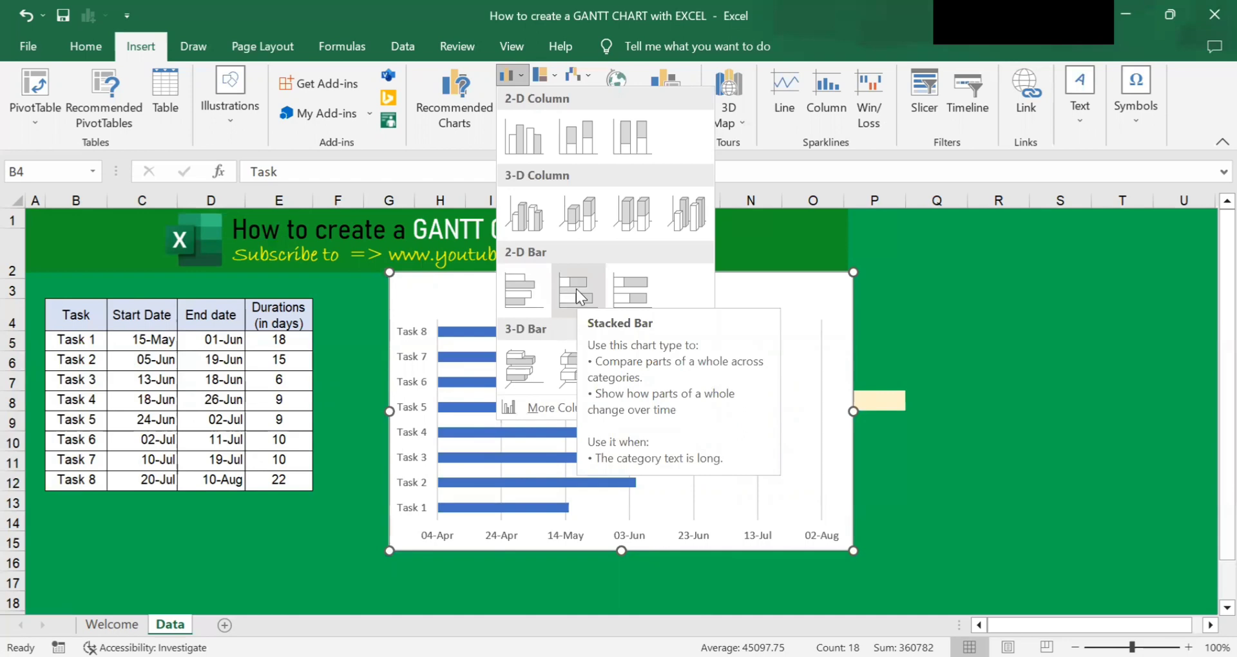
{"action": "left_click", "coordinate": [576, 289]}
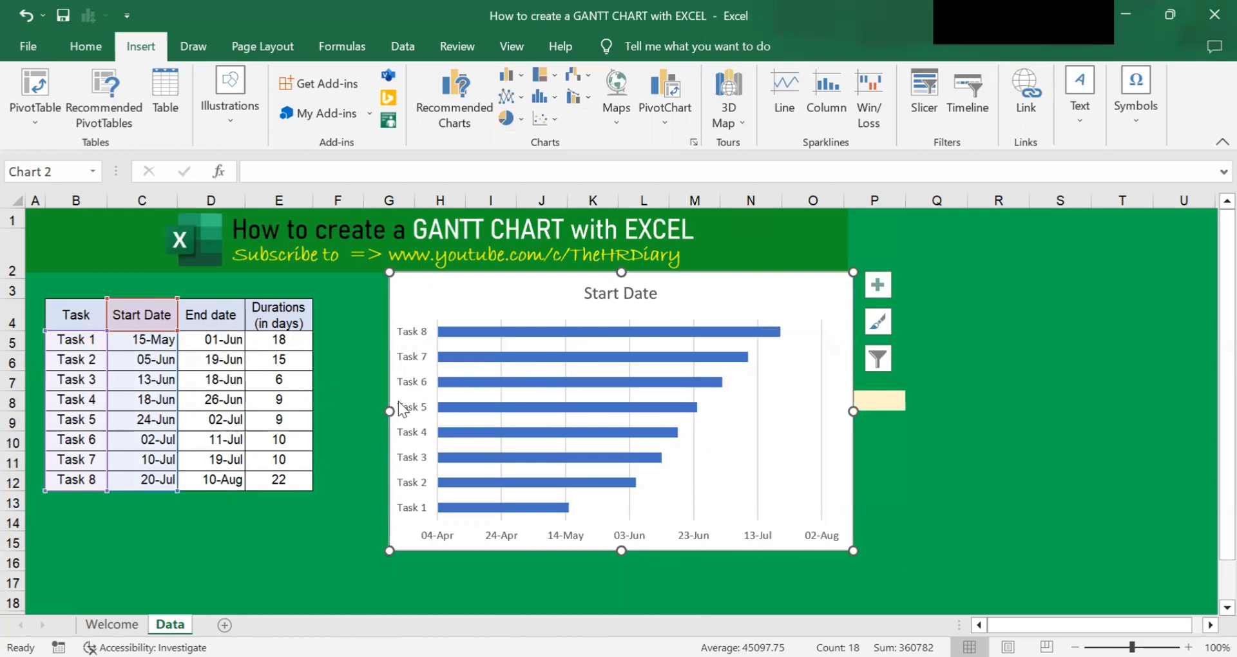
{"action": "left_click_drag", "start_coordinate": [76, 314], "coordinate": [71, 477]}
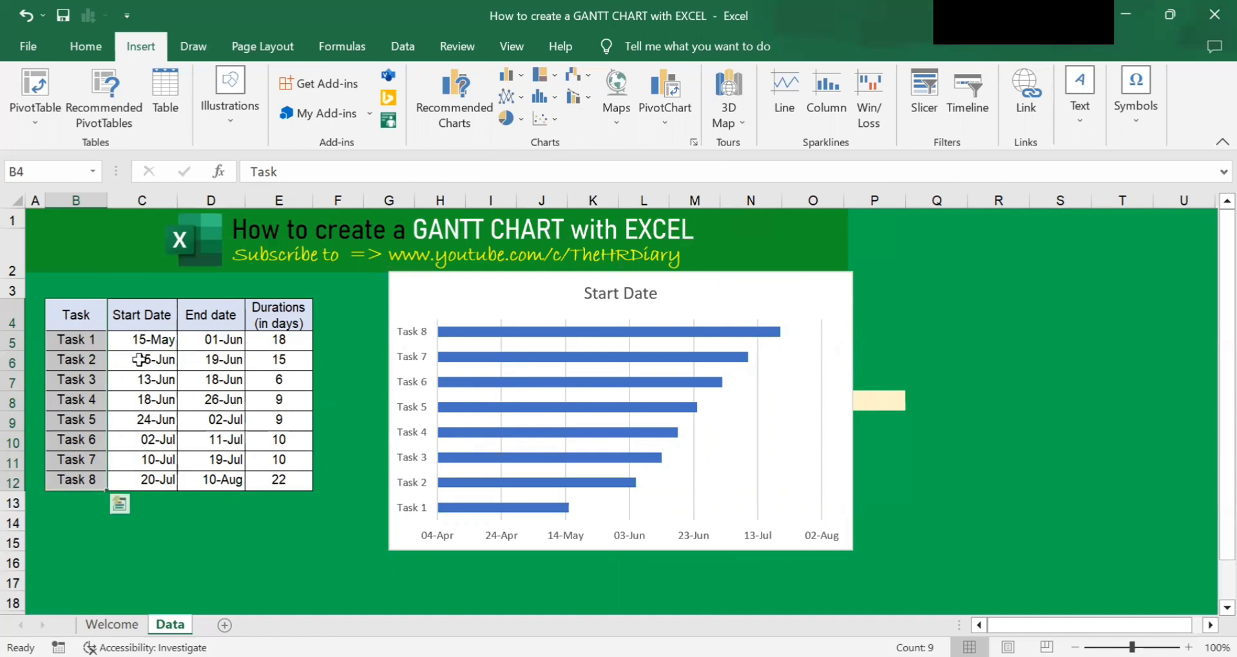
{"action": "left_click", "coordinate": [73, 342]}
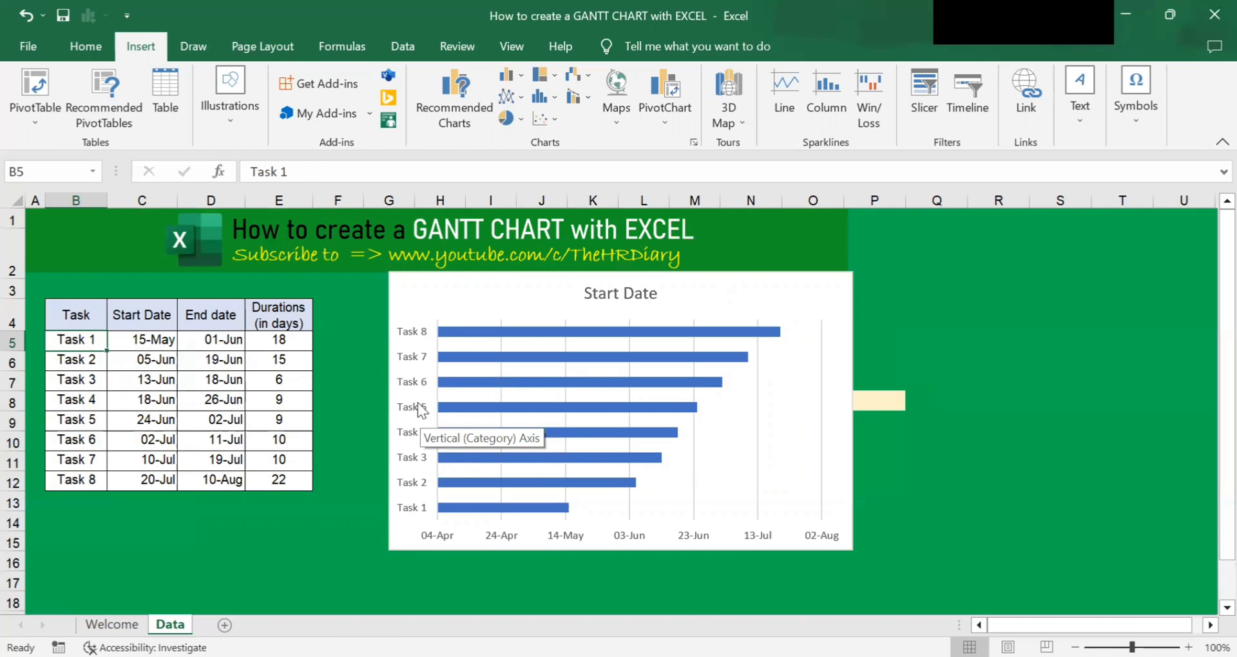
- Set the task axis to categories in reverse order so Task 1 appears at the top
{"action": "right_click", "coordinate": [418, 335]}
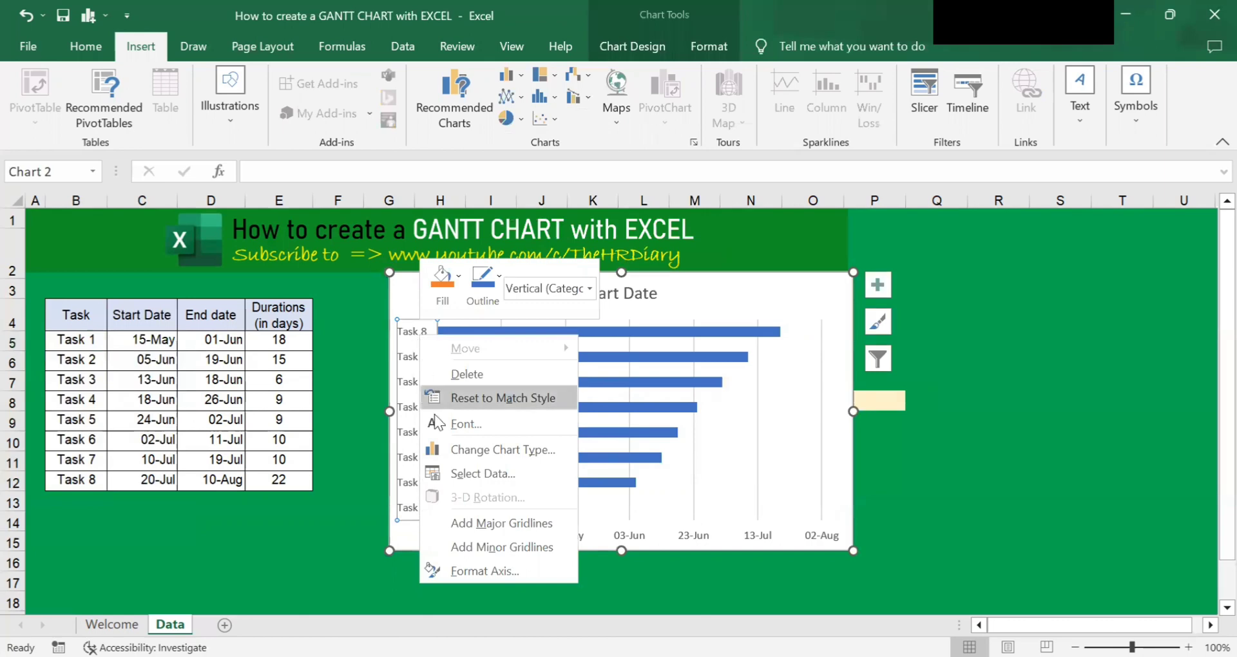
{"action": "left_click", "coordinate": [501, 571]}
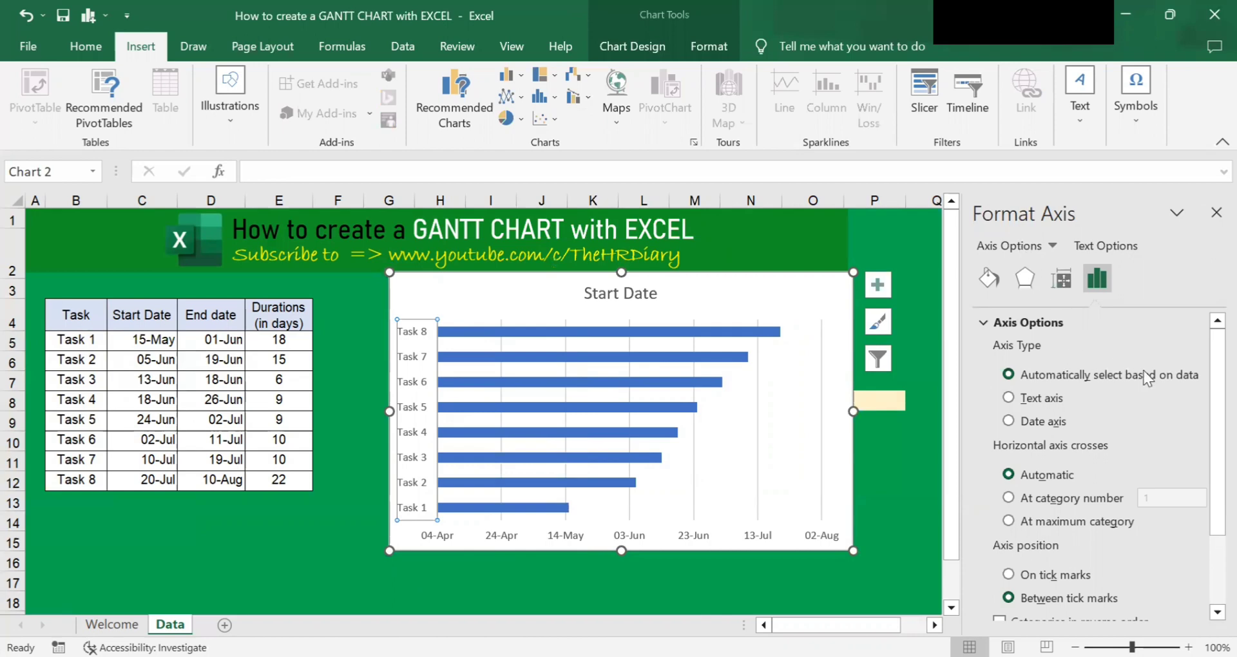
{"action": "left_click_drag", "start_coordinate": [1207, 369], "coordinate": [1208, 439]}
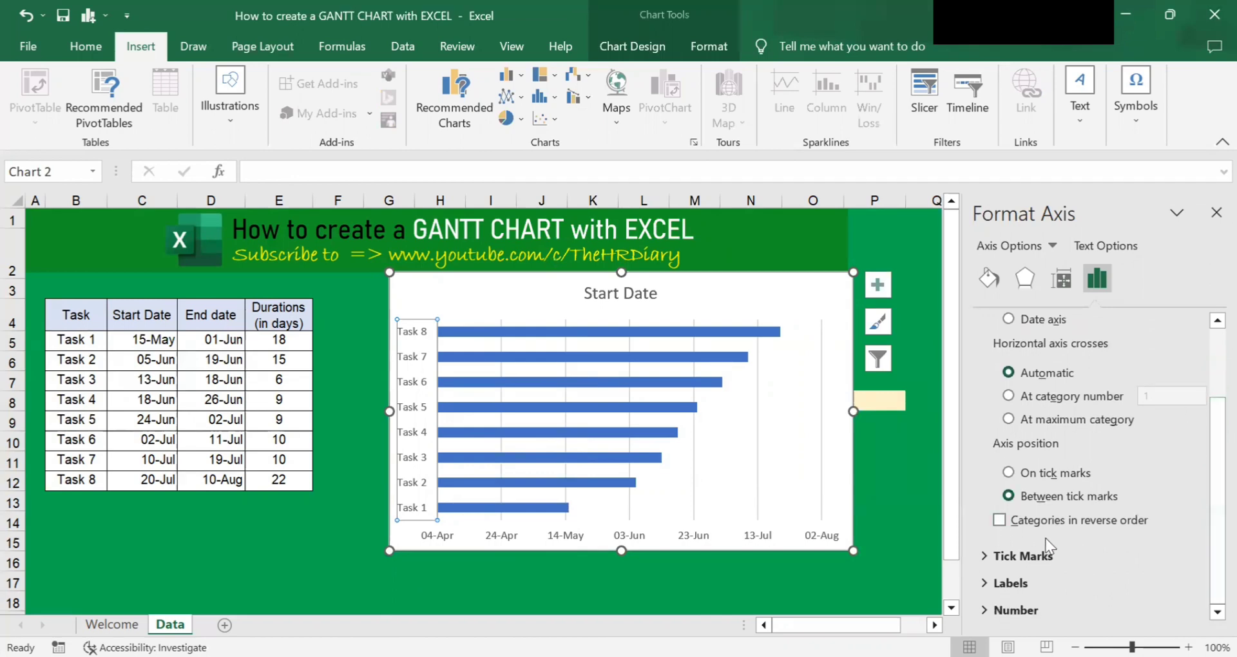
{"action": "left_click", "coordinate": [1088, 525]}
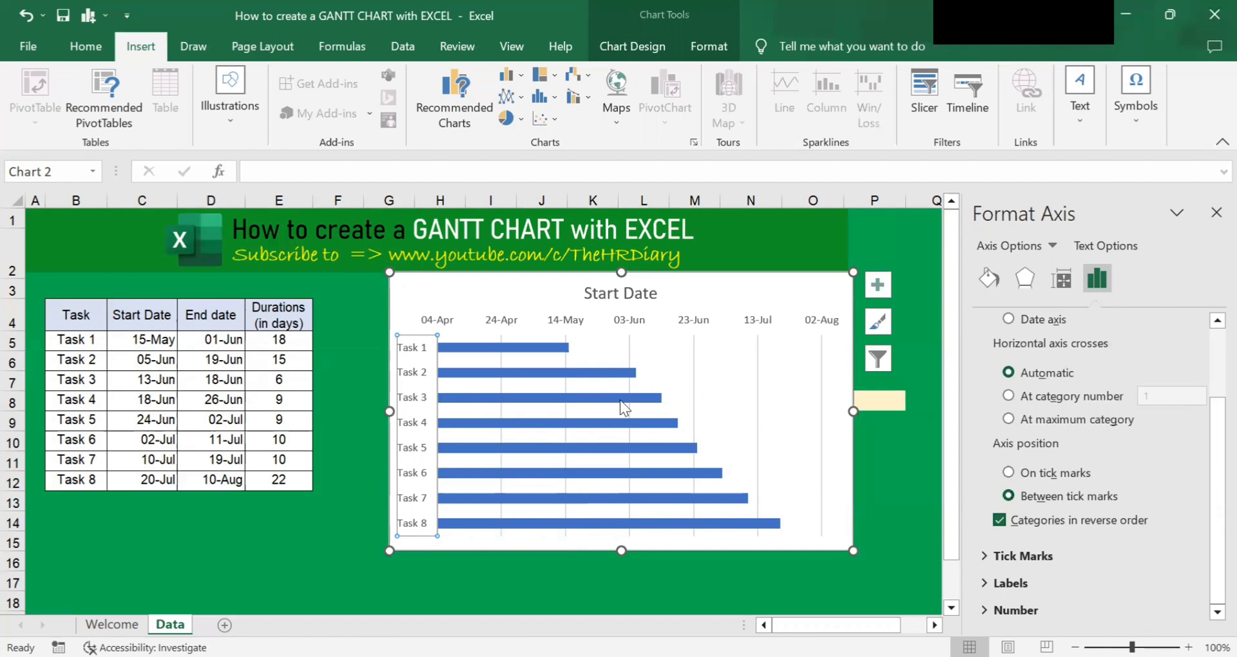
{"action": "mouse_move", "coordinate": [626, 404]}
{"action": "mouse_move", "coordinate": [553, 355]}
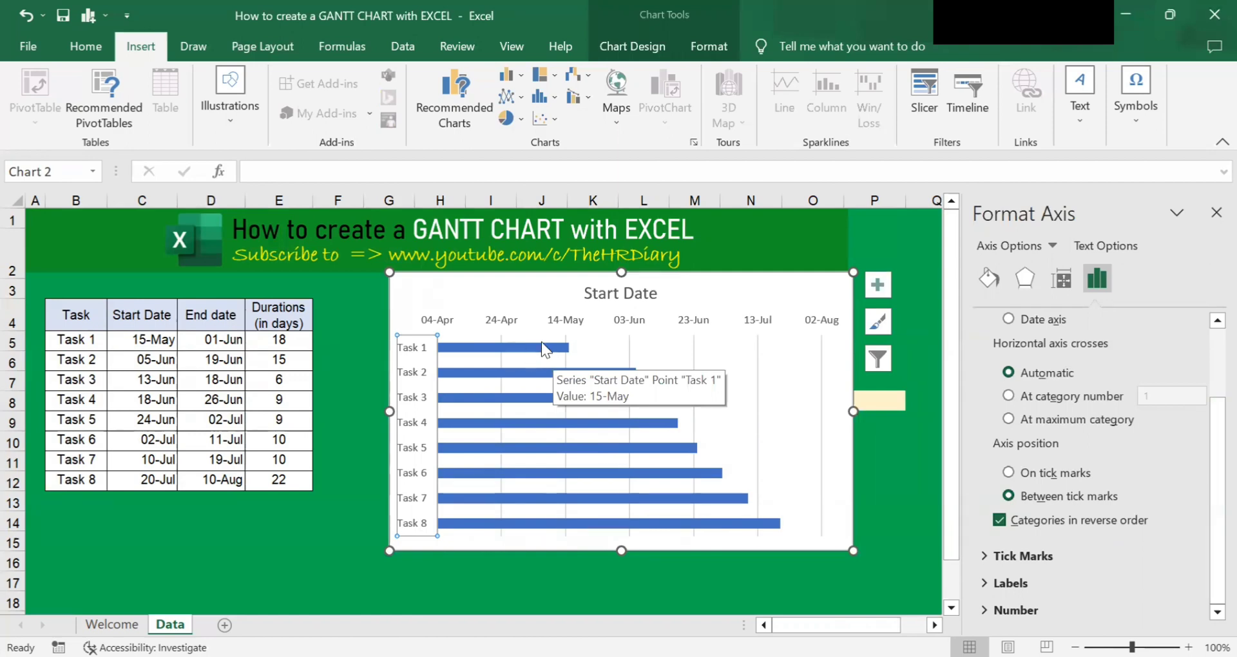
{"action": "left_click", "coordinate": [736, 298]}
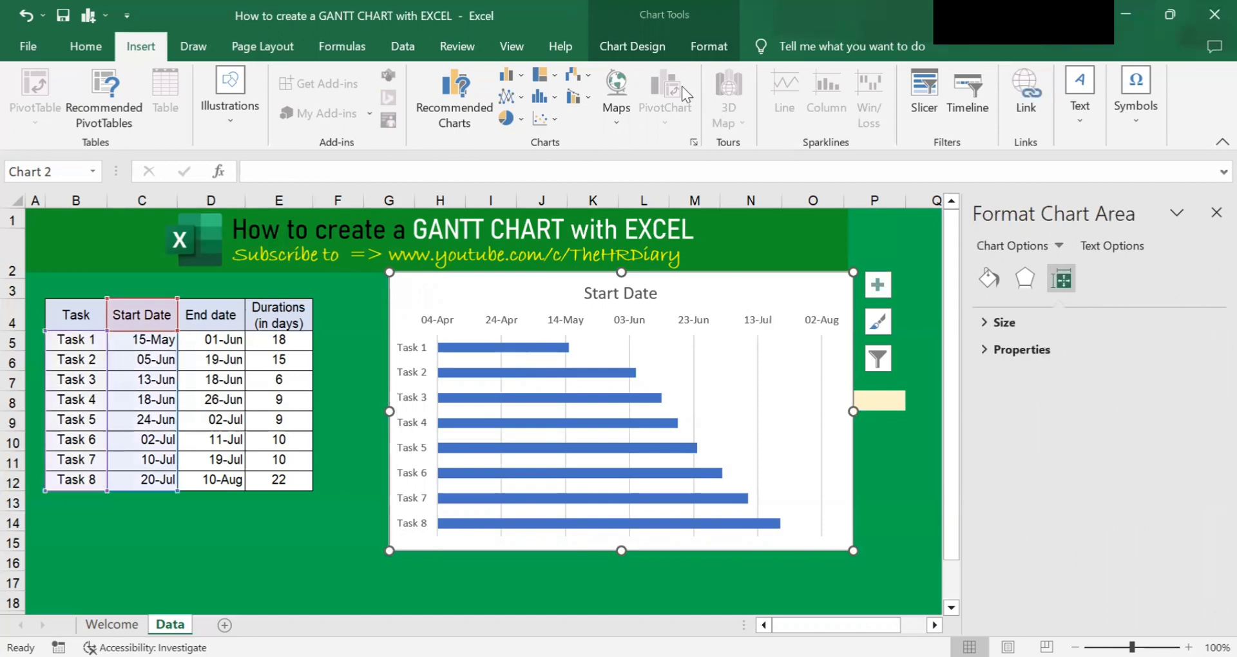
- Open the chart's Select Data settings and start adding a new series
{"action": "left_click", "coordinate": [658, 44]}
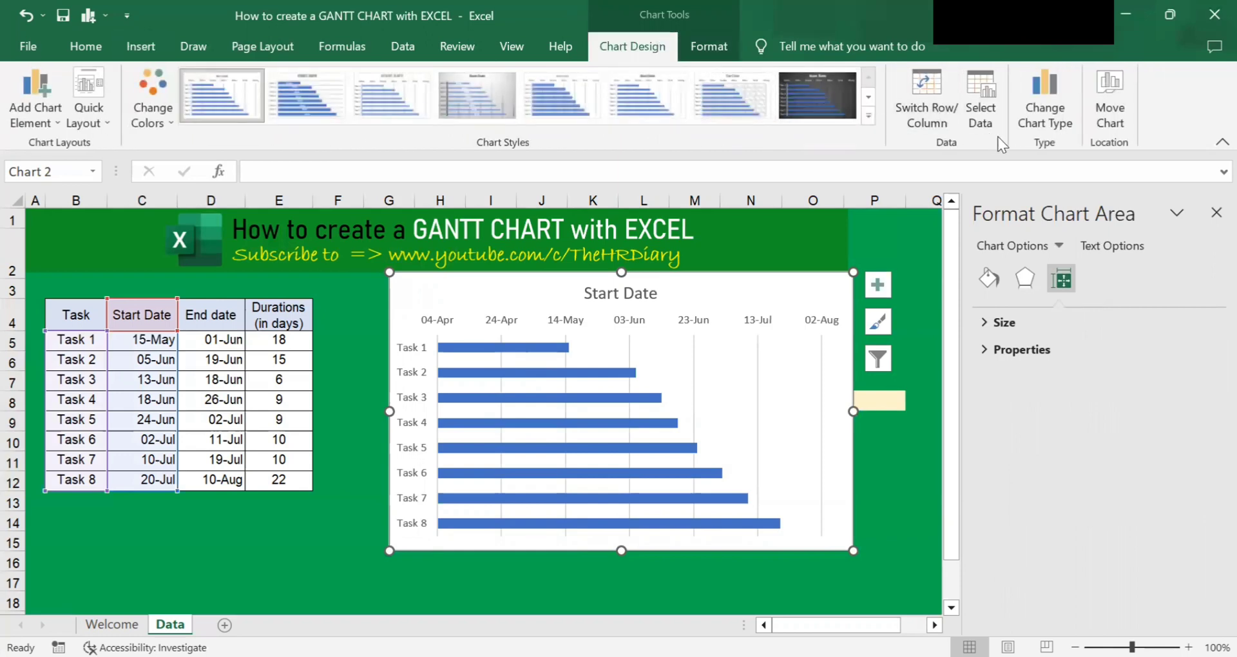
{"action": "left_click", "coordinate": [982, 92]}
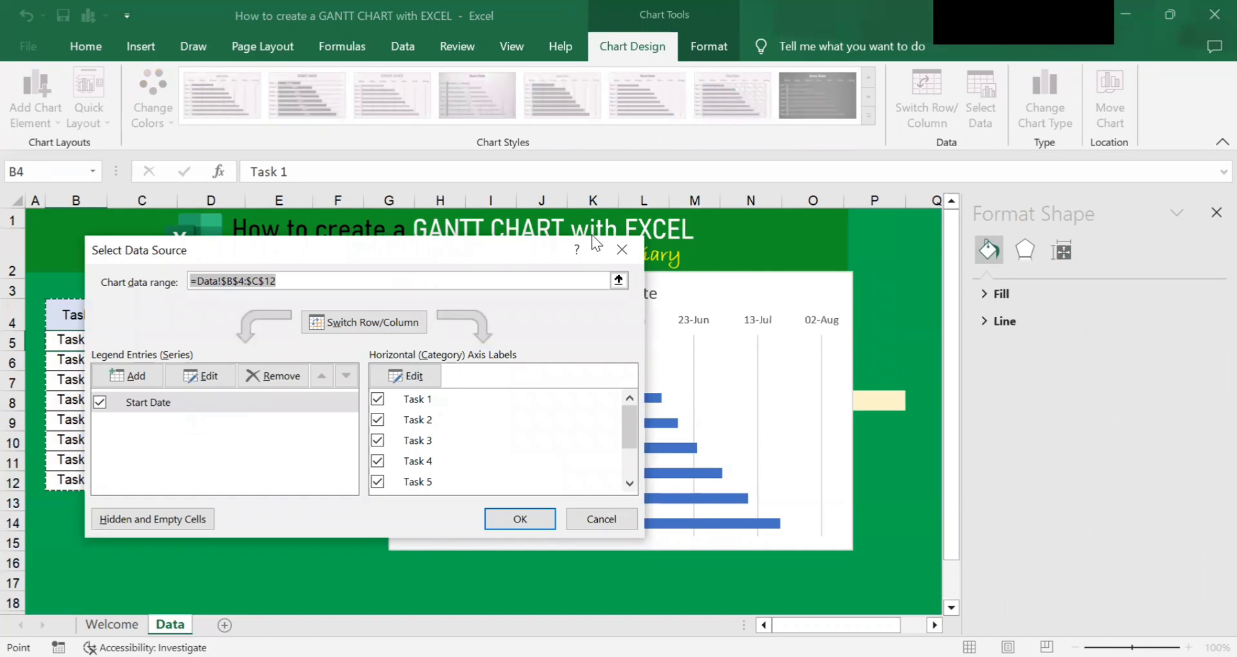
{"action": "left_click_drag", "start_coordinate": [145, 252], "coordinate": [393, 240]}
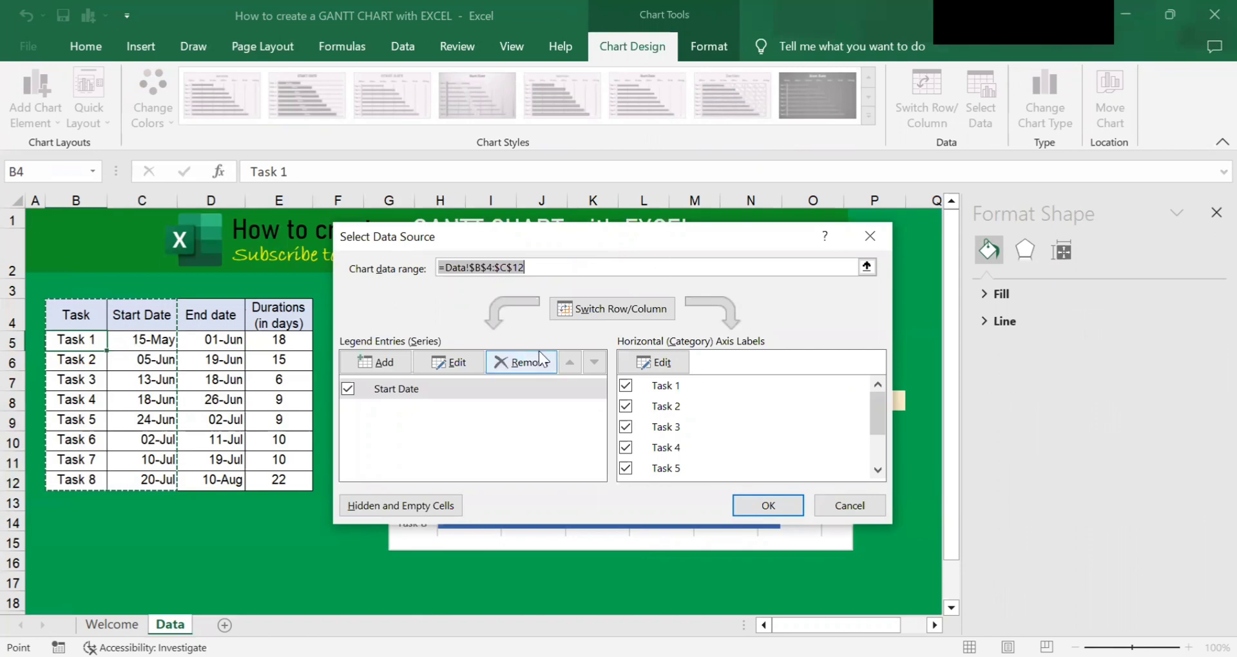
{"action": "left_click", "coordinate": [390, 371]}
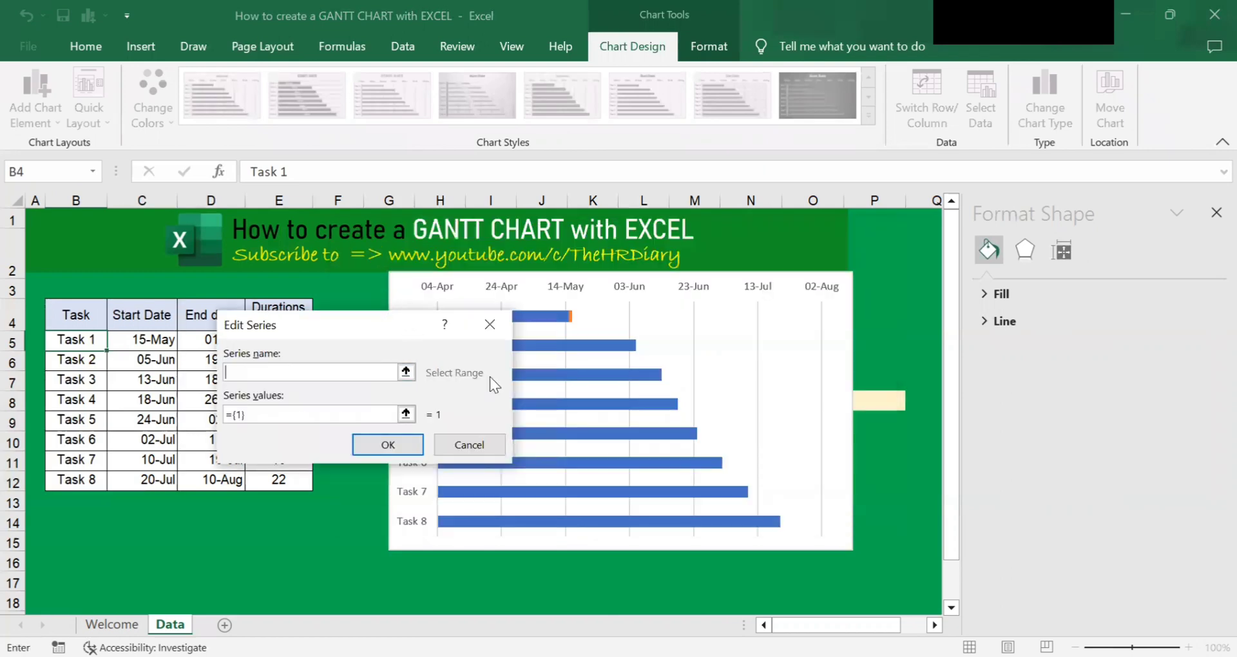
{"action": "left_click_drag", "start_coordinate": [235, 330], "coordinate": [402, 375]}
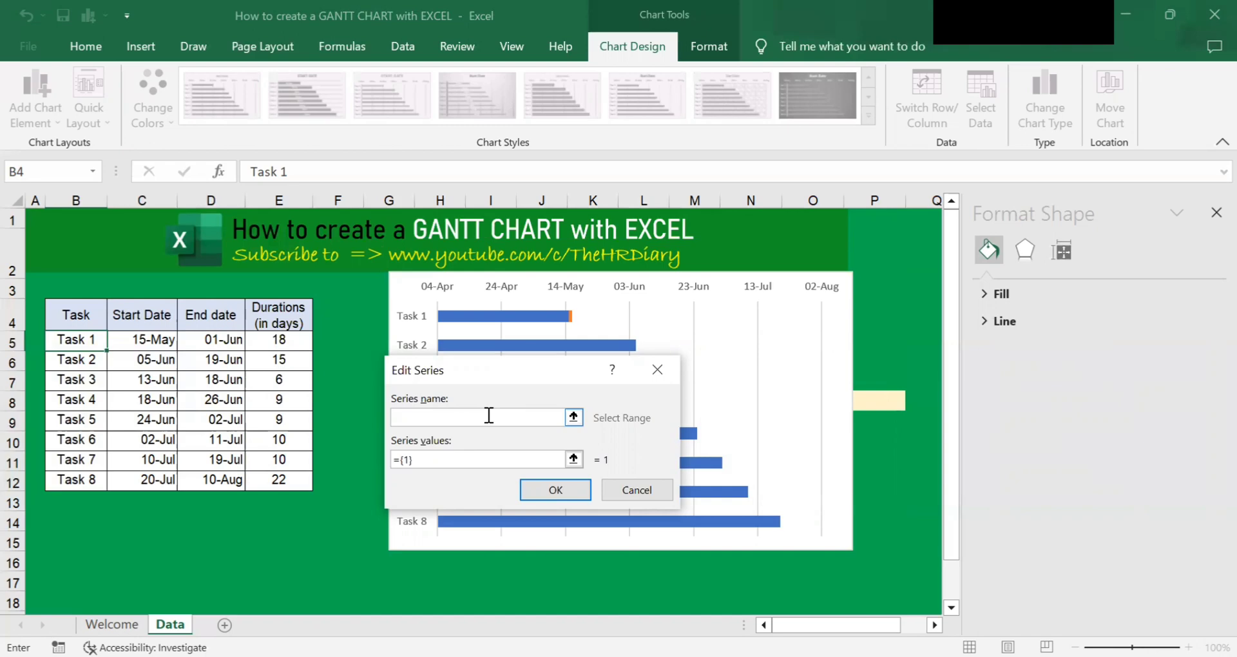
- Set the series name to =Data!$E$4 and values to =Data!$E$5:$E$12, and confirm
{"action": "type", "text": "duration"}
{"action": "key", "text": "BackSpace"}
{"action": "key", "text": "BackSpace"}
{"action": "key", "text": "BackSpace"}
{"action": "key", "text": "BackSpace"}
{"action": "key", "text": "BackSpace"}
{"action": "key", "text": "BackSpace"}
{"action": "key", "text": "BackSpace"}
{"action": "key", "text": "BackSpace"}
{"action": "left_click", "coordinate": [504, 413]}
{"action": "left_click", "coordinate": [292, 321]}
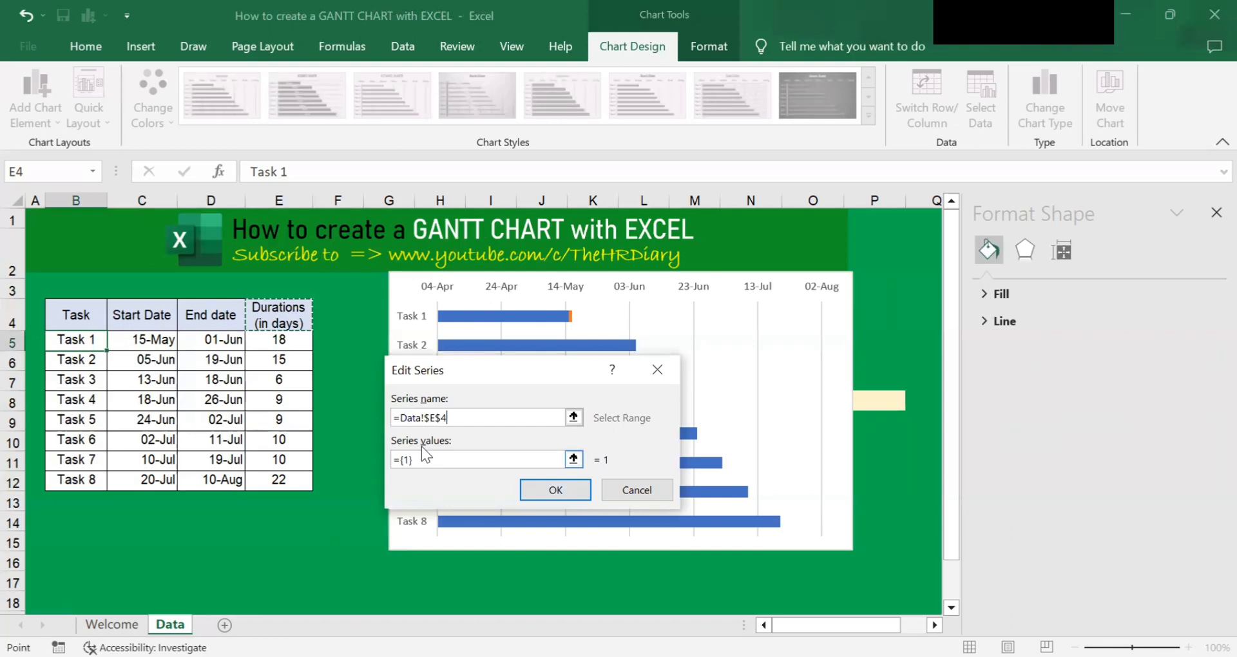
{"action": "key", "text": "Tab"}
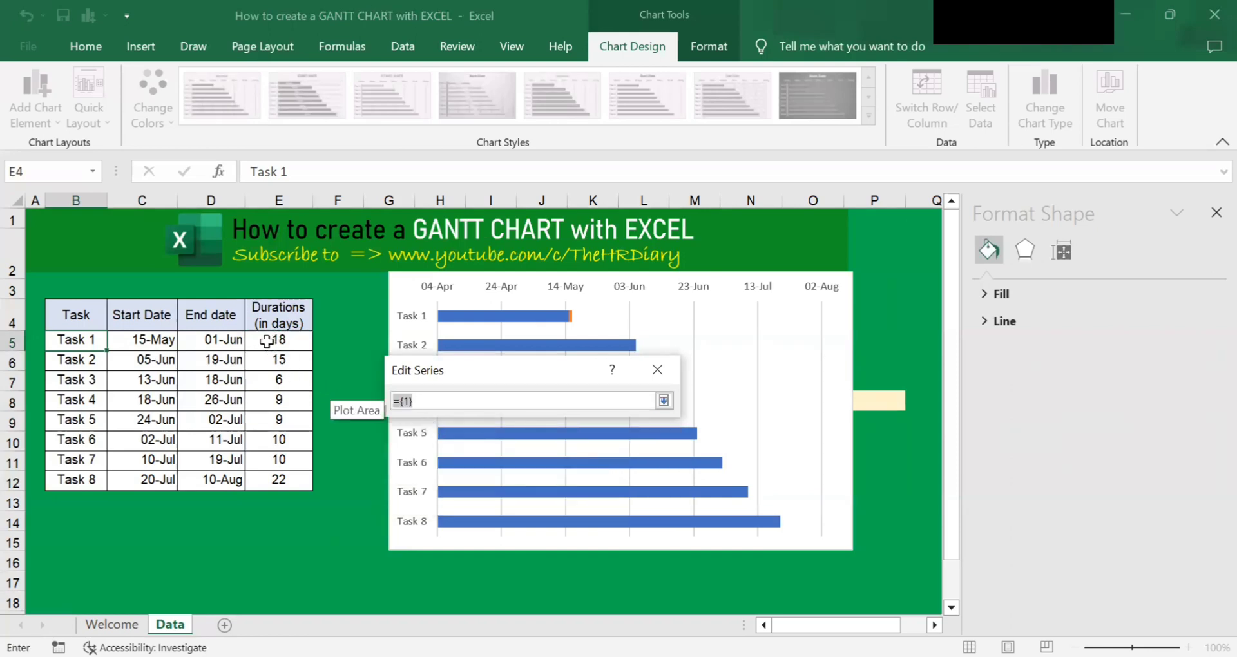
{"action": "left_click", "coordinate": [287, 345]}
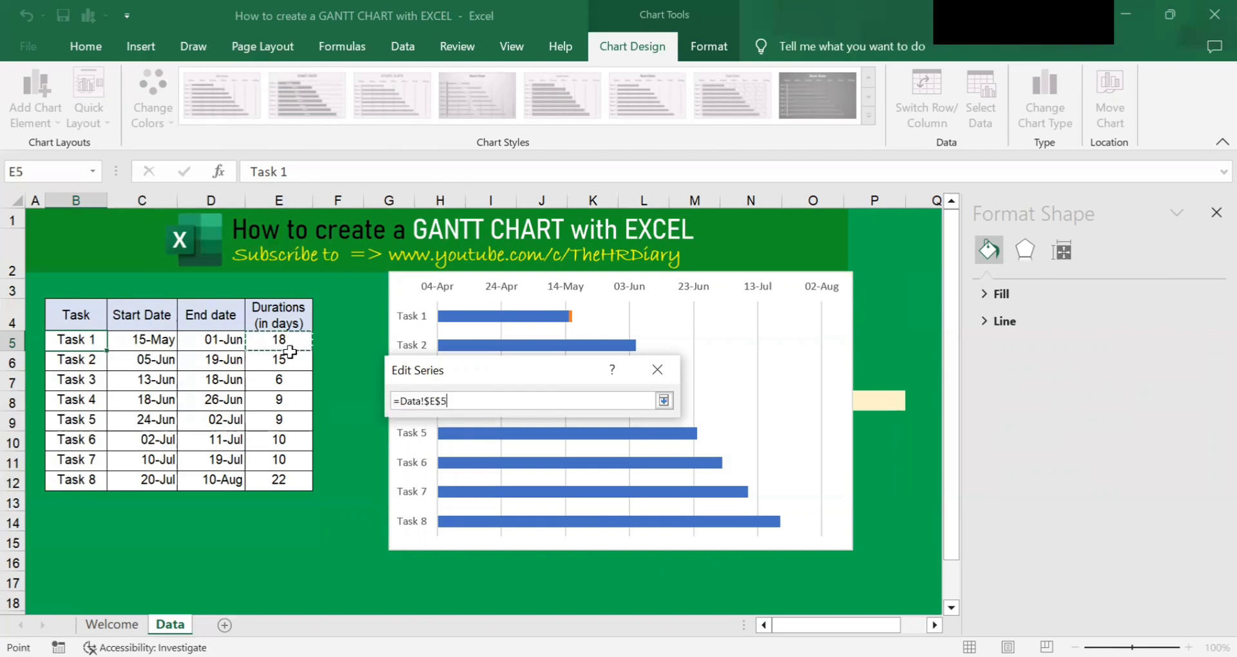
{"action": "left_click_drag", "start_coordinate": [290, 351], "coordinate": [284, 480]}
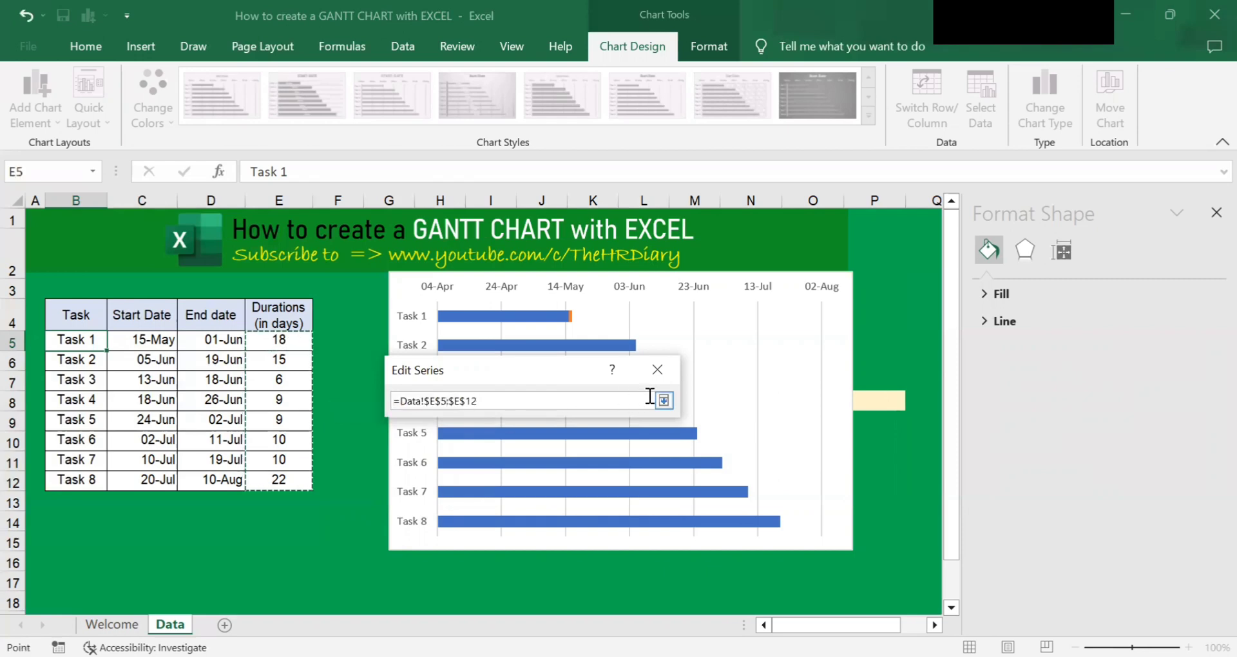
{"action": "left_click", "coordinate": [663, 401]}
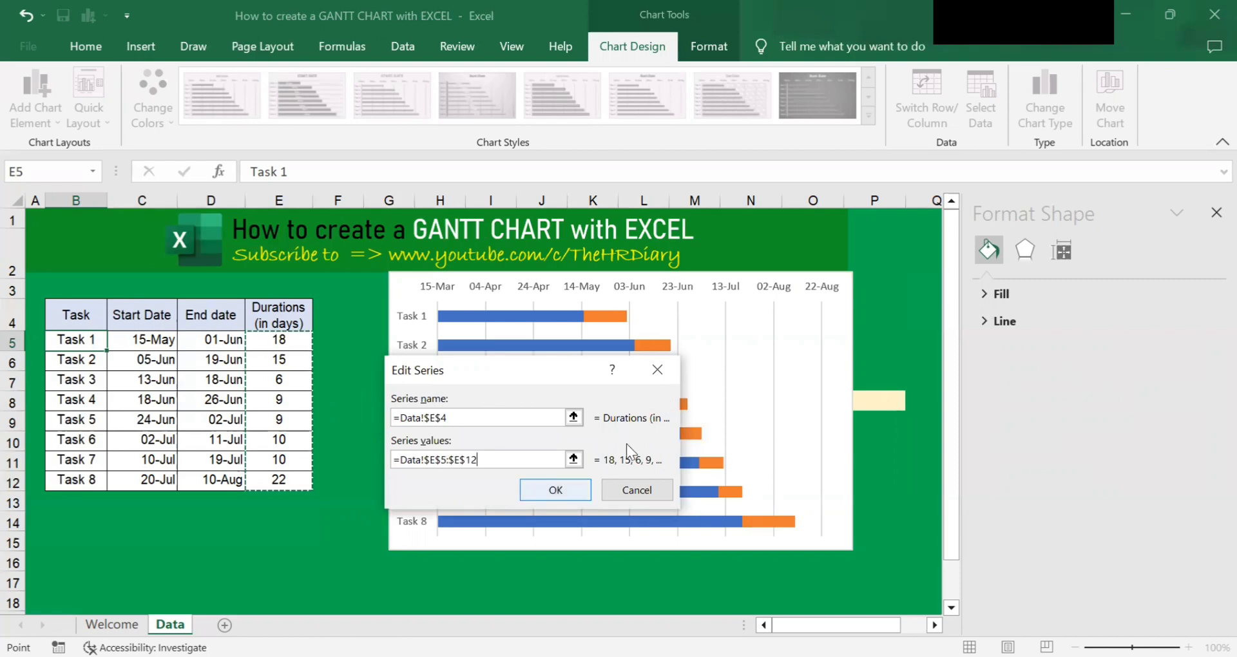
{"action": "key", "text": "Return"}
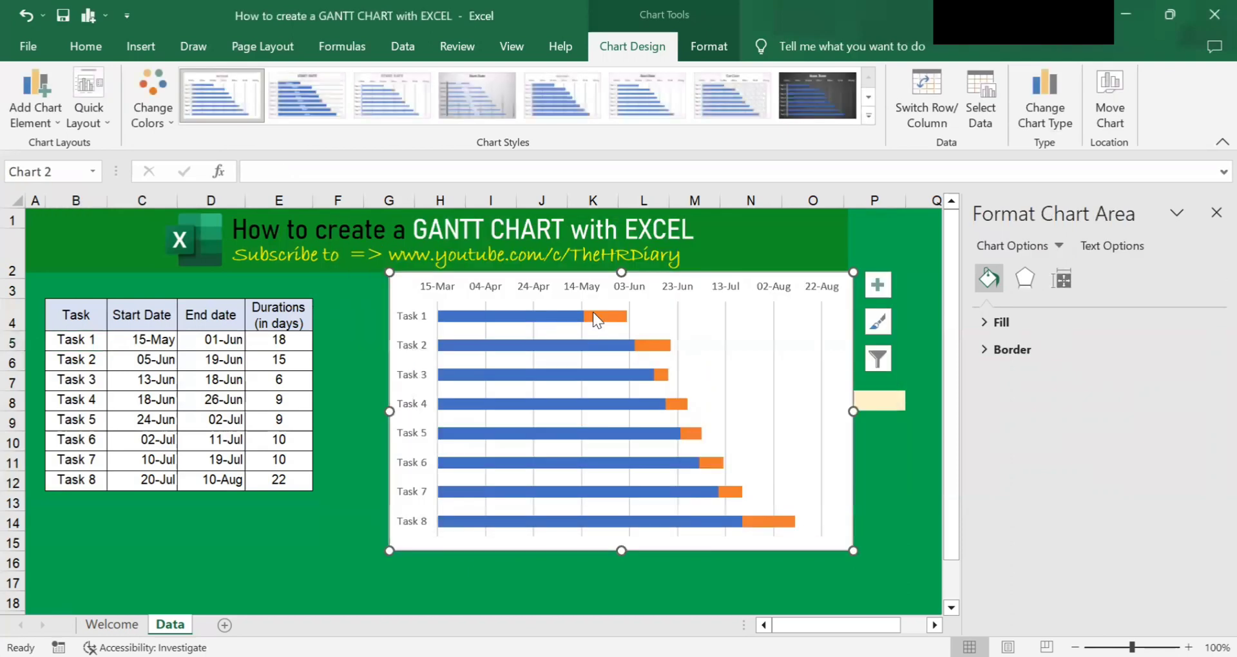
- Give the blue start-date series No fill so only the orange duration bars show
{"action": "key", "text": "Return"}
{"action": "mouse_move", "coordinate": [600, 314]}
{"action": "left_click", "coordinate": [546, 317]}
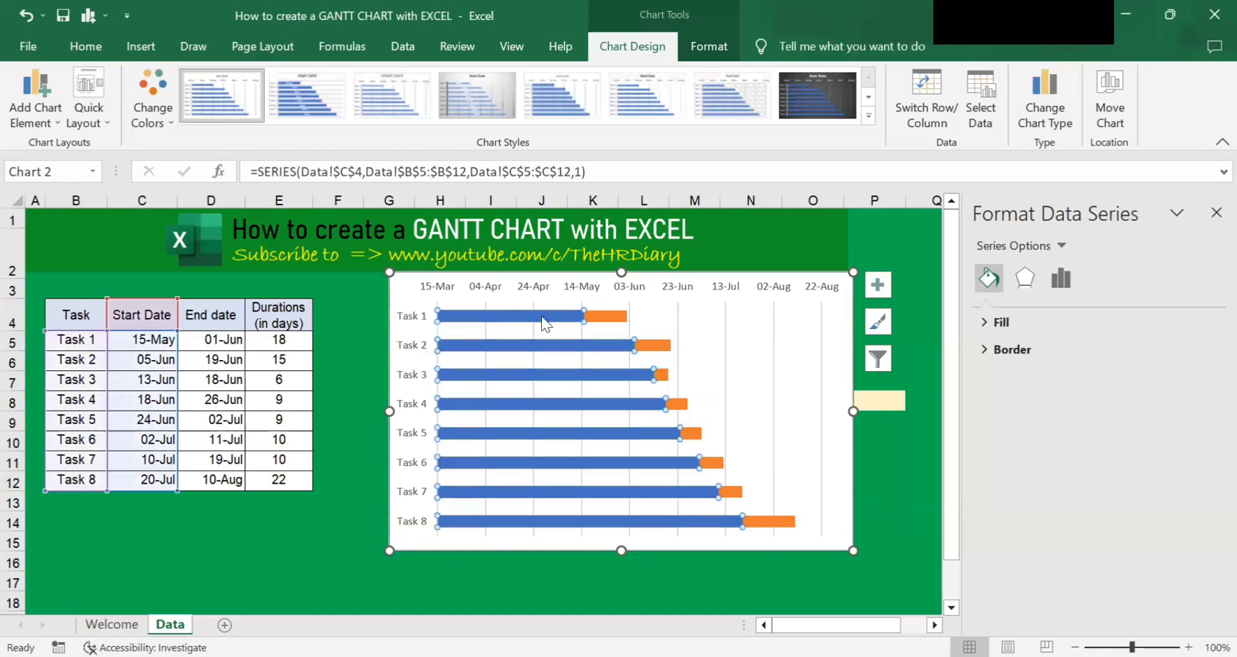
{"action": "right_click", "coordinate": [542, 317]}
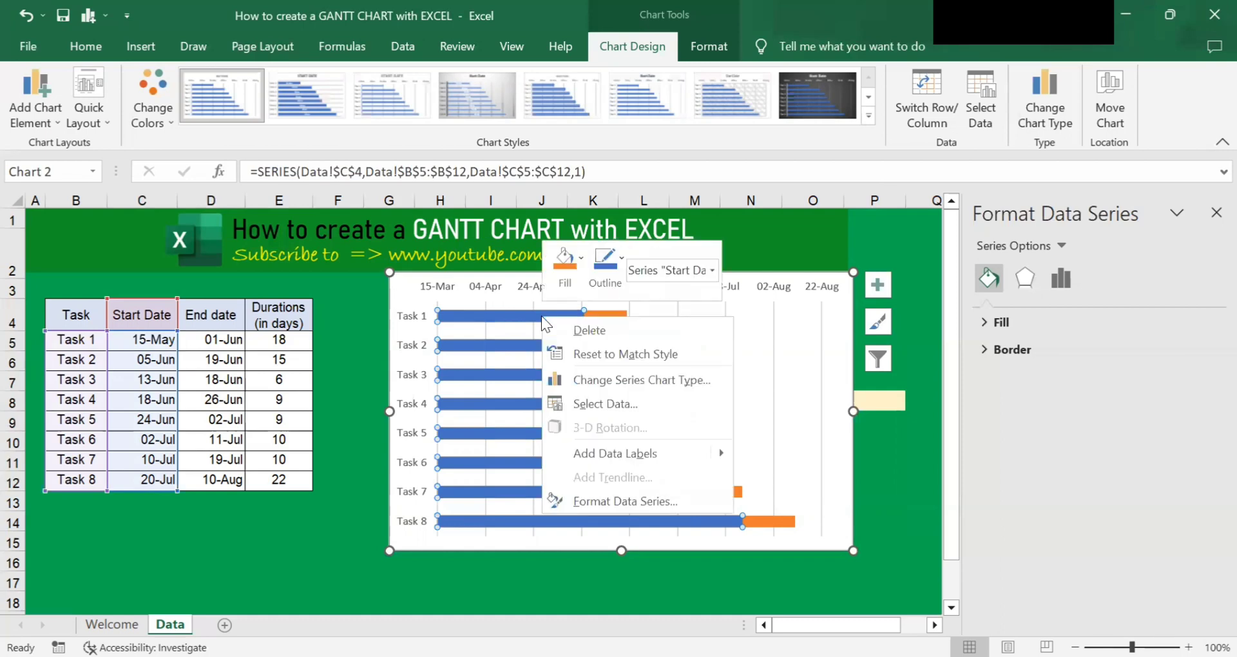
{"action": "left_click", "coordinate": [636, 501]}
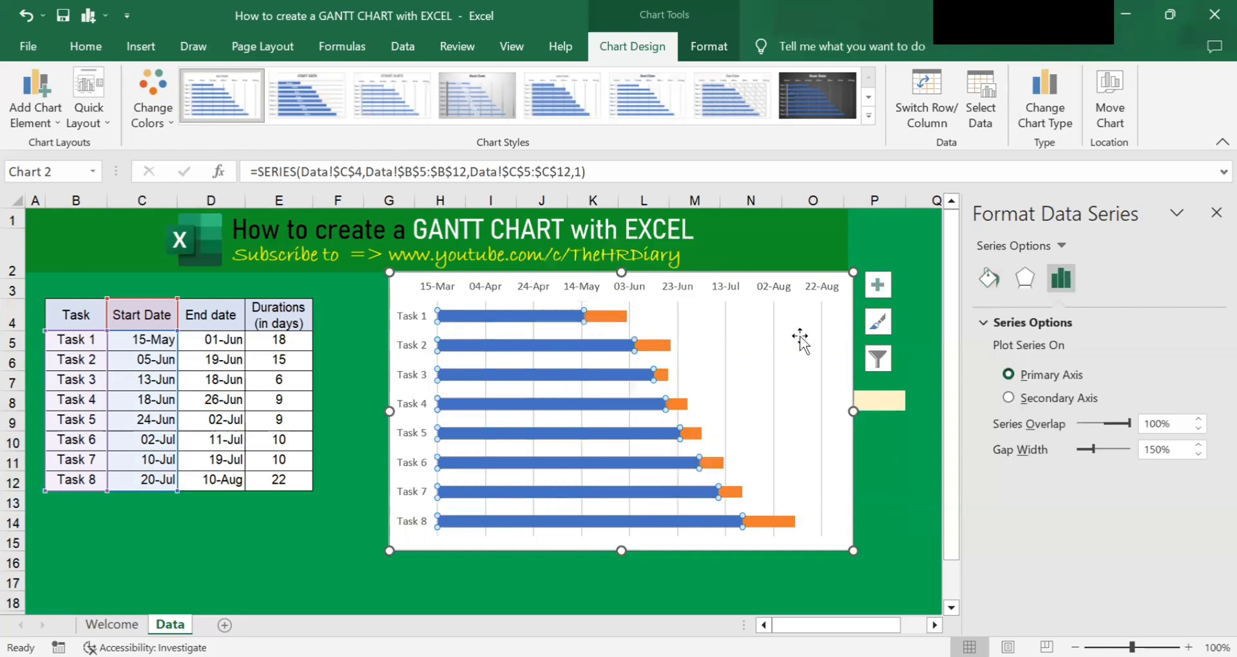
{"action": "left_click", "coordinate": [991, 279]}
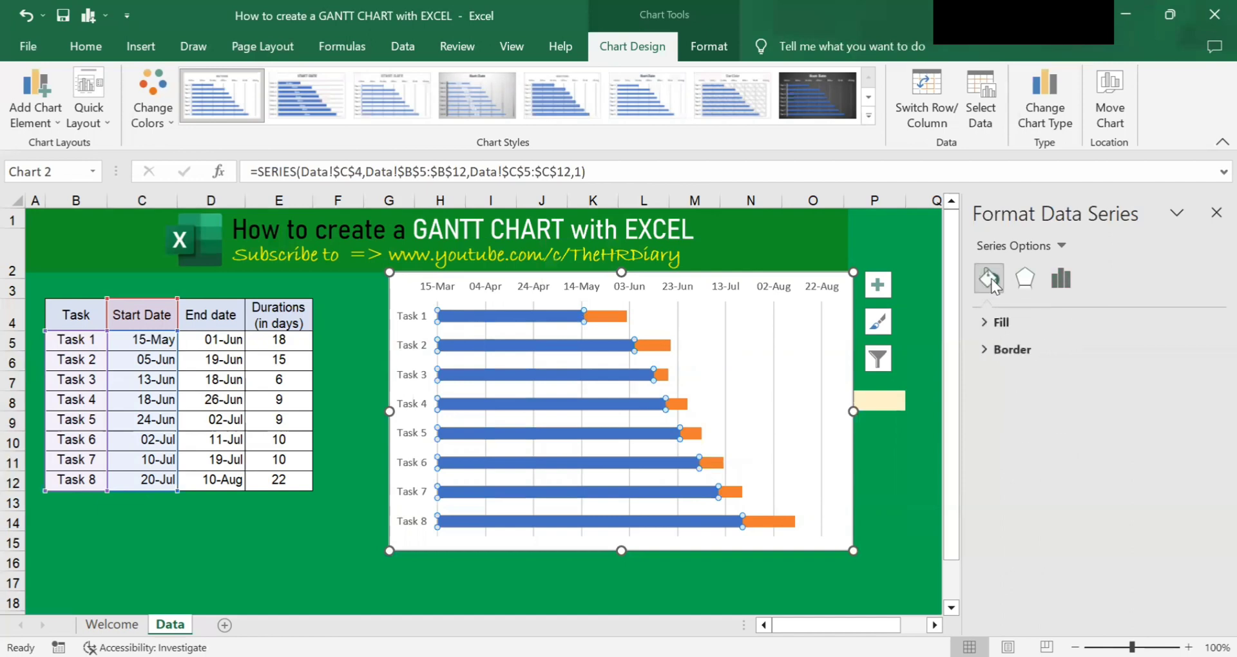
{"action": "left_click", "coordinate": [982, 323]}
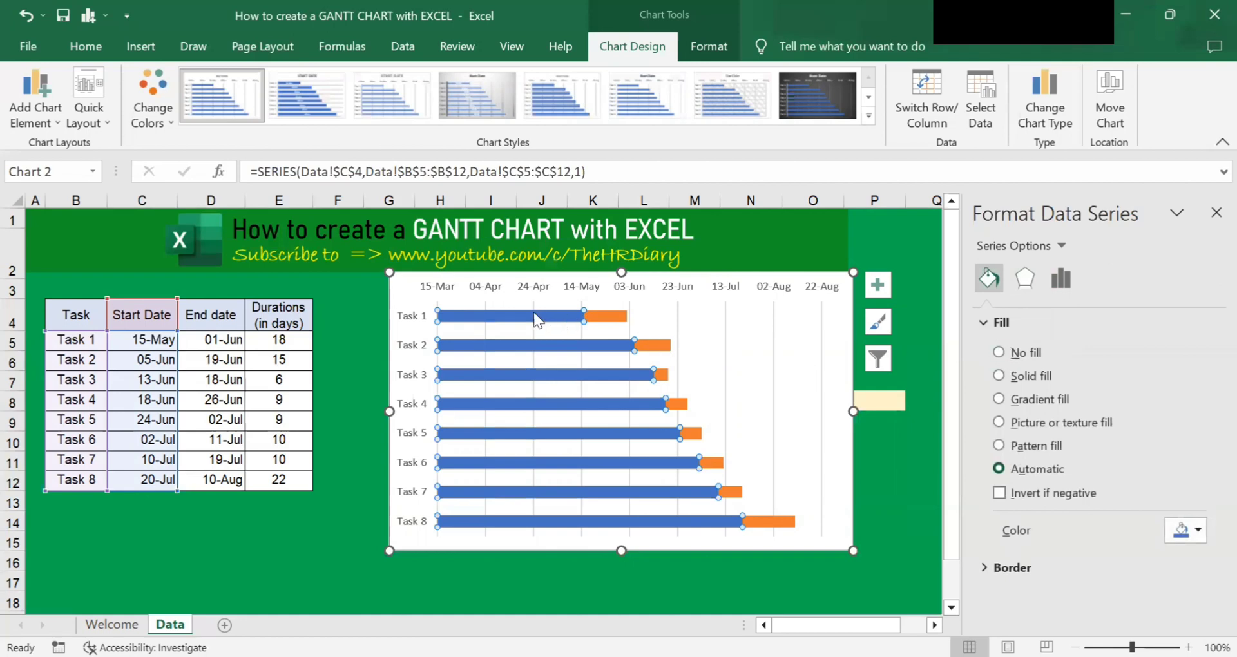
{"action": "left_click", "coordinate": [1001, 353]}
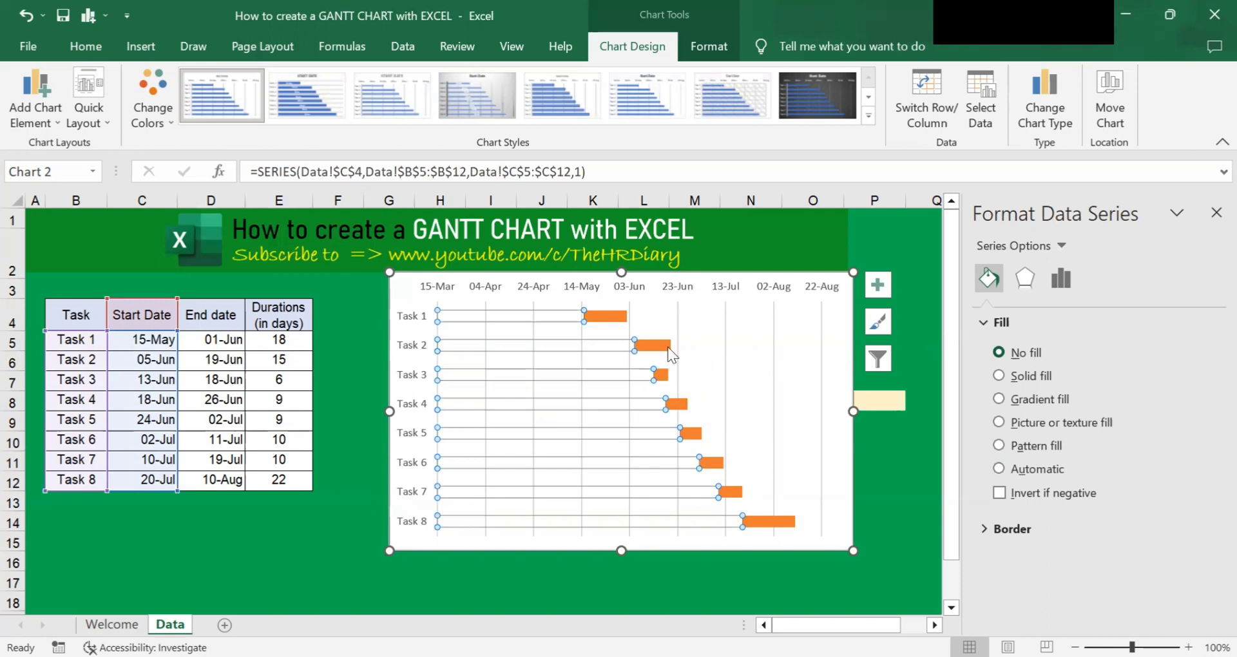
{"action": "mouse_move", "coordinate": [483, 348]}
{"action": "left_click", "coordinate": [876, 261]}
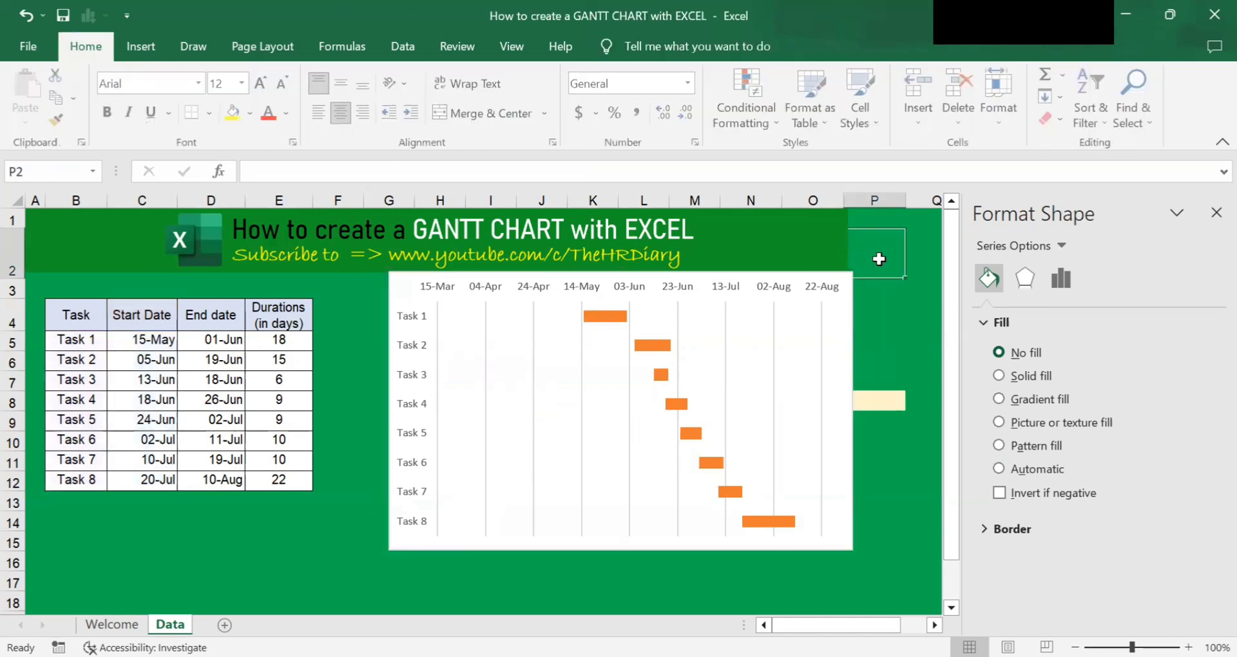
{"action": "left_click", "coordinate": [854, 280]}
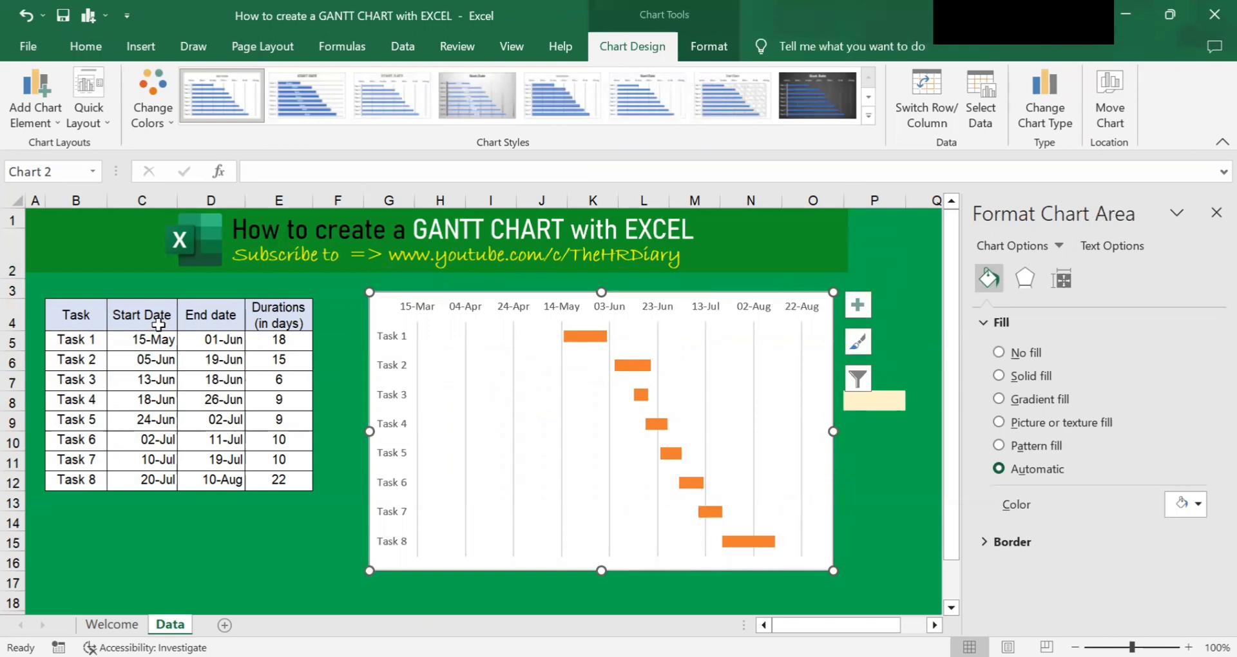
{"action": "left_click", "coordinate": [523, 306]}
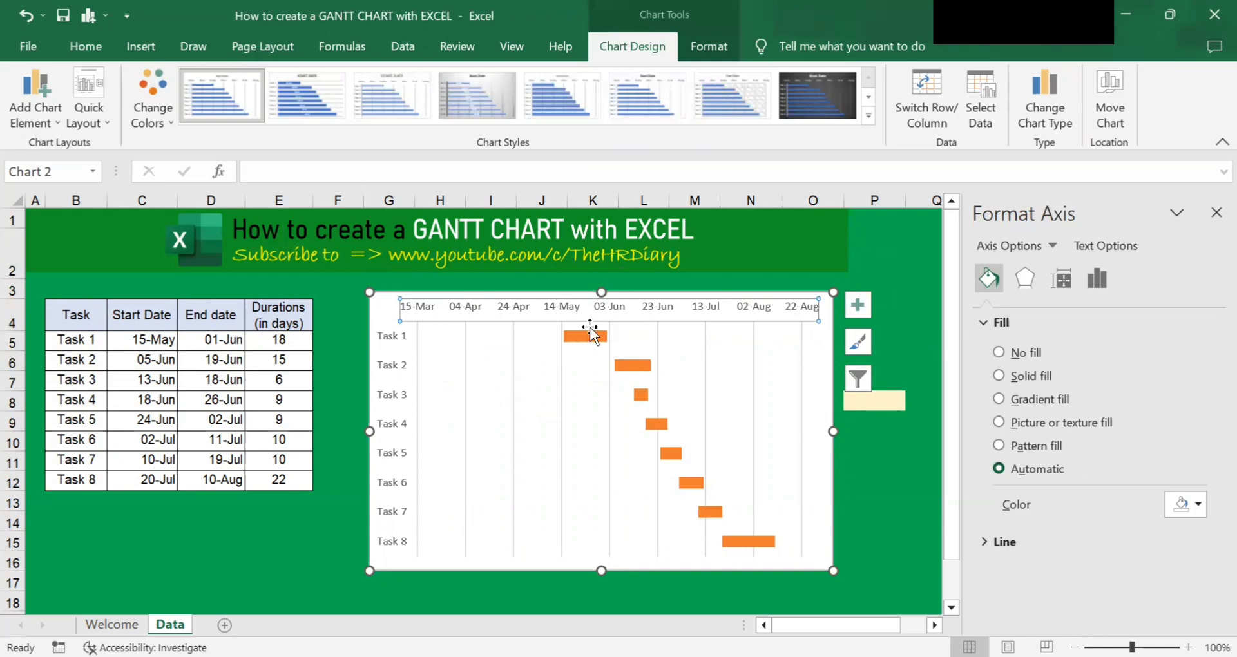
{"action": "left_click", "coordinate": [151, 339]}
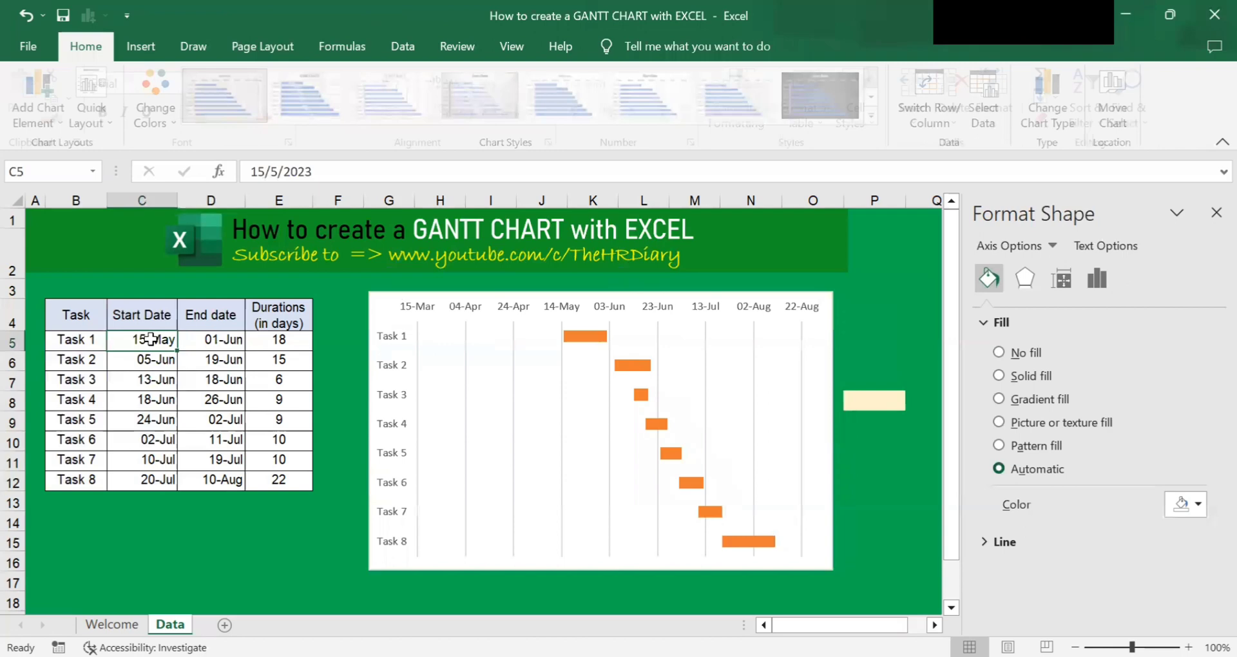
{"action": "left_click", "coordinate": [211, 481]}
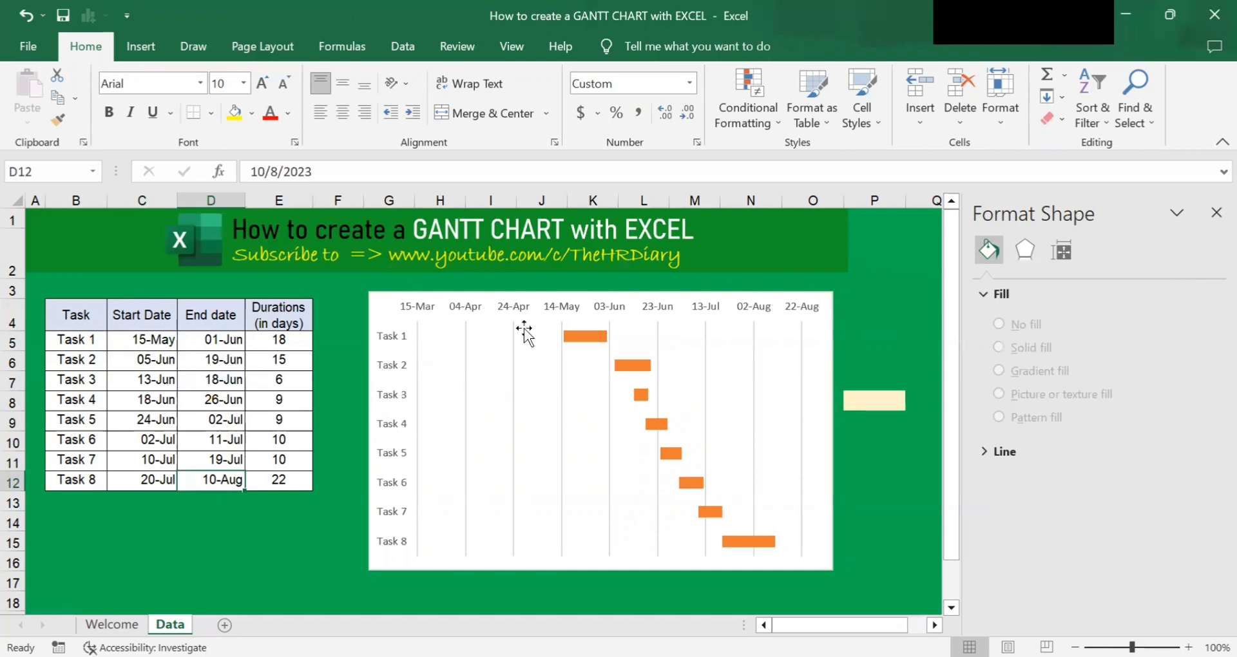
{"action": "left_click", "coordinate": [155, 343]}
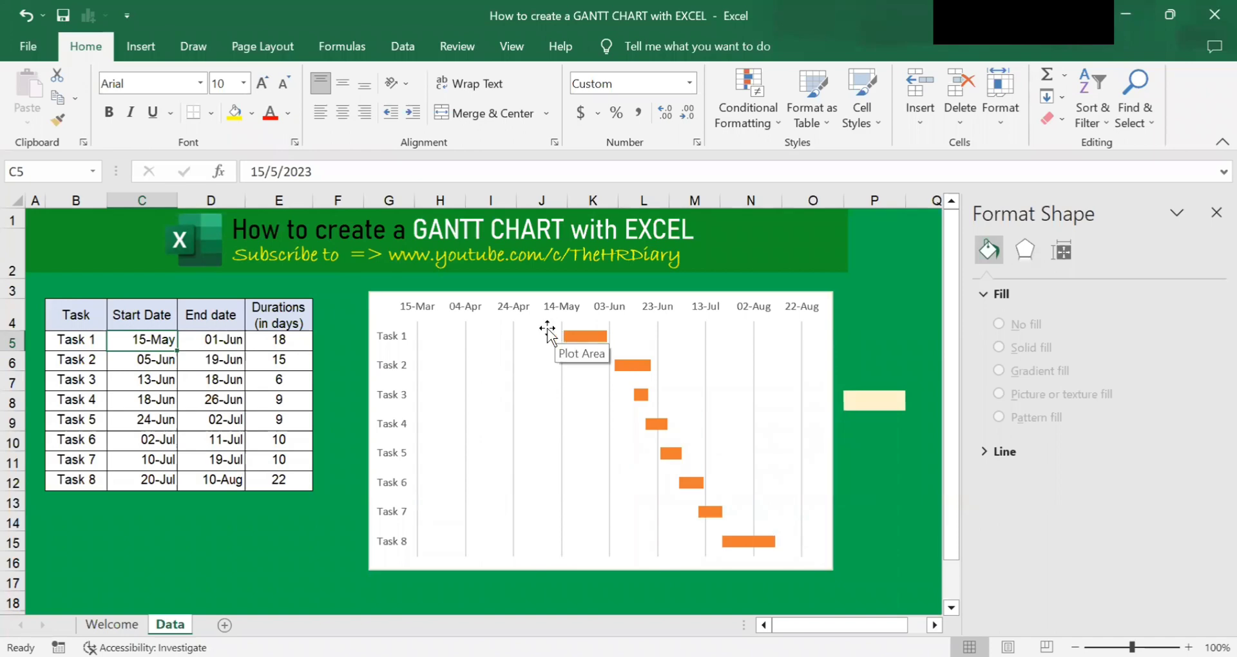
{"action": "left_click", "coordinate": [222, 365]}
{"action": "left_click", "coordinate": [158, 346]}
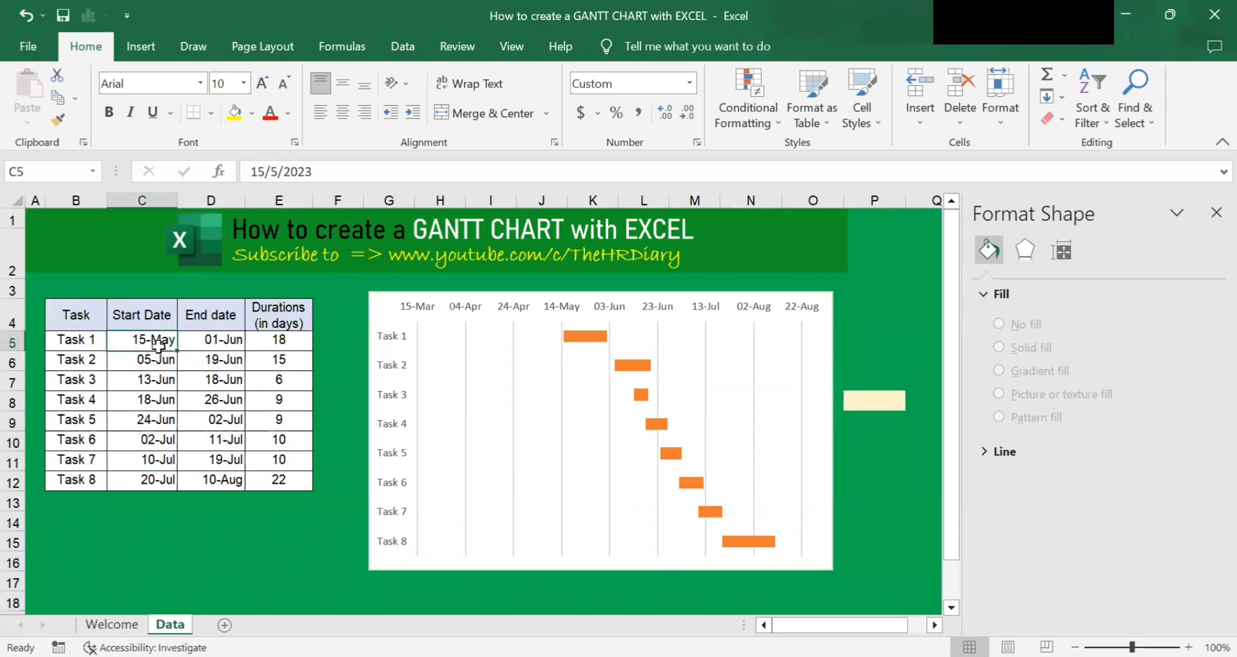
{"action": "key", "text": "Right"}
{"action": "key", "text": "ctrl+Down"}
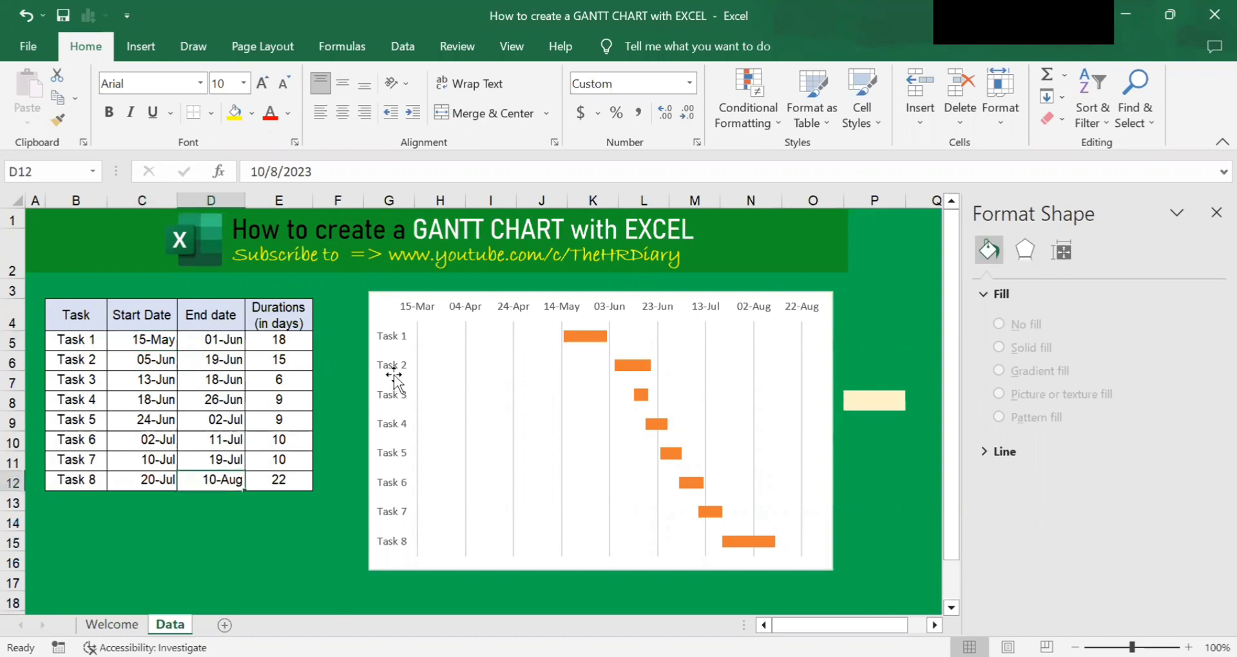
- Set the date axis minimum bound to 15-May
{"action": "mouse_move", "coordinate": [555, 338]}
{"action": "right_click", "coordinate": [470, 306]}
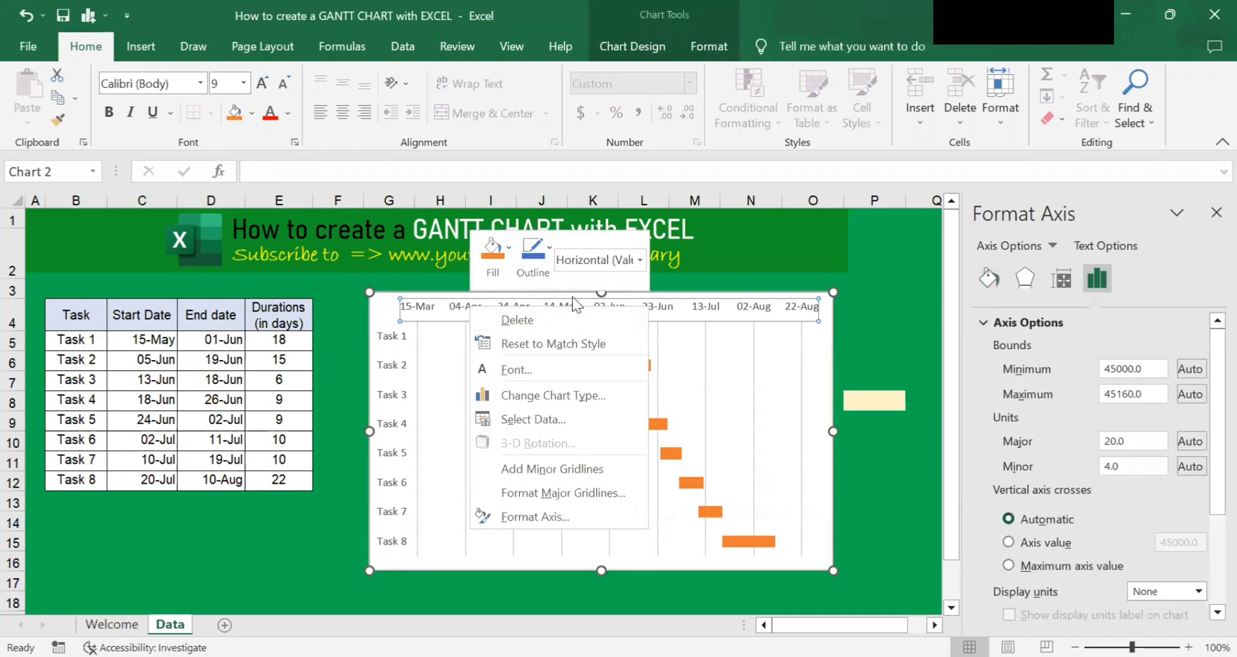
{"action": "left_click", "coordinate": [564, 516]}
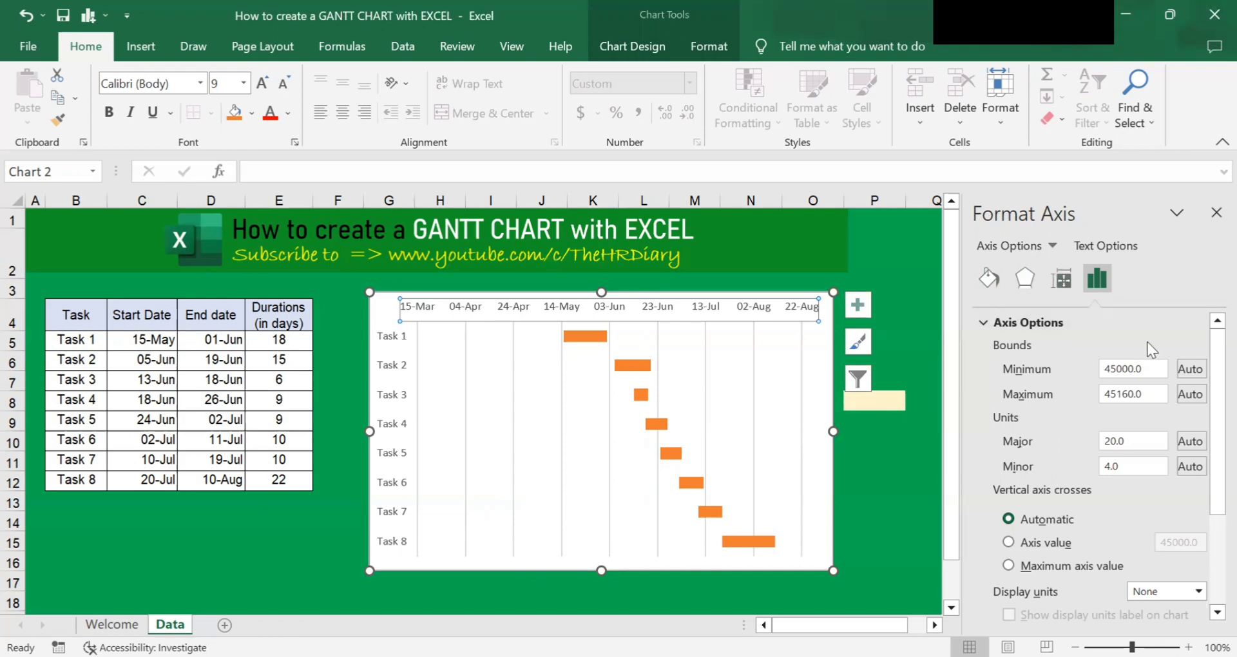
{"action": "left_click", "coordinate": [1144, 369]}
{"action": "left_click_drag", "start_coordinate": [1155, 367], "coordinate": [1094, 355]}
{"action": "type", "text": "15-may"}
{"action": "key", "text": "Return"}
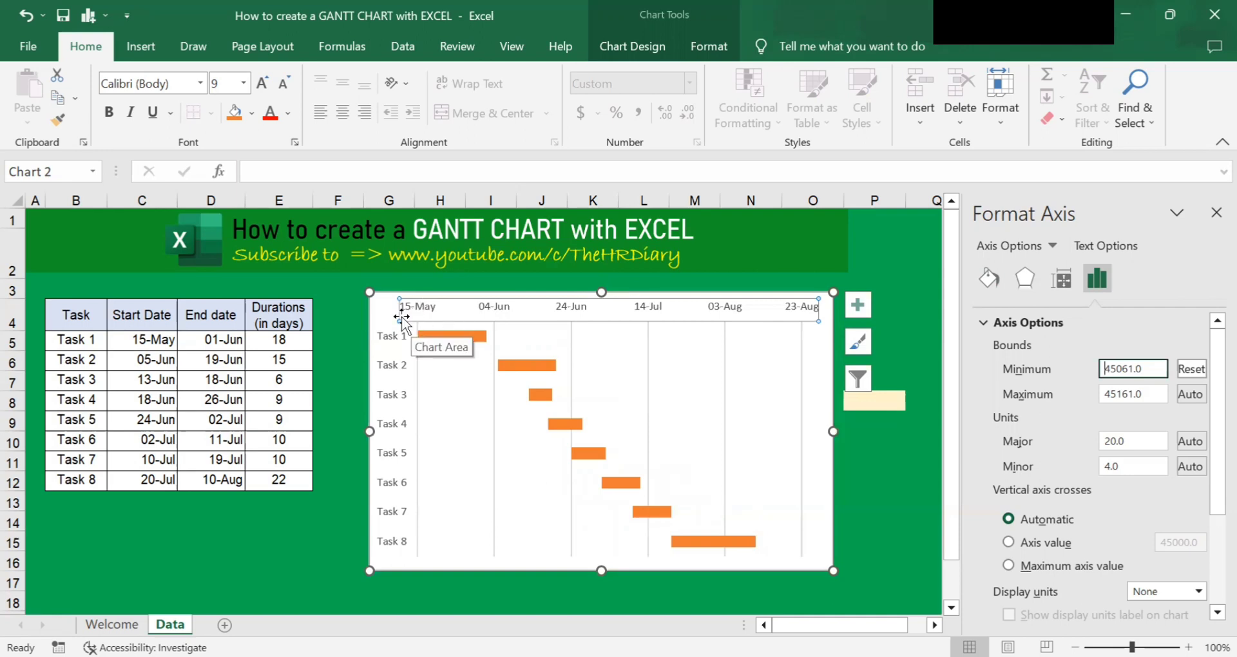
{"action": "left_click", "coordinate": [111, 347]}
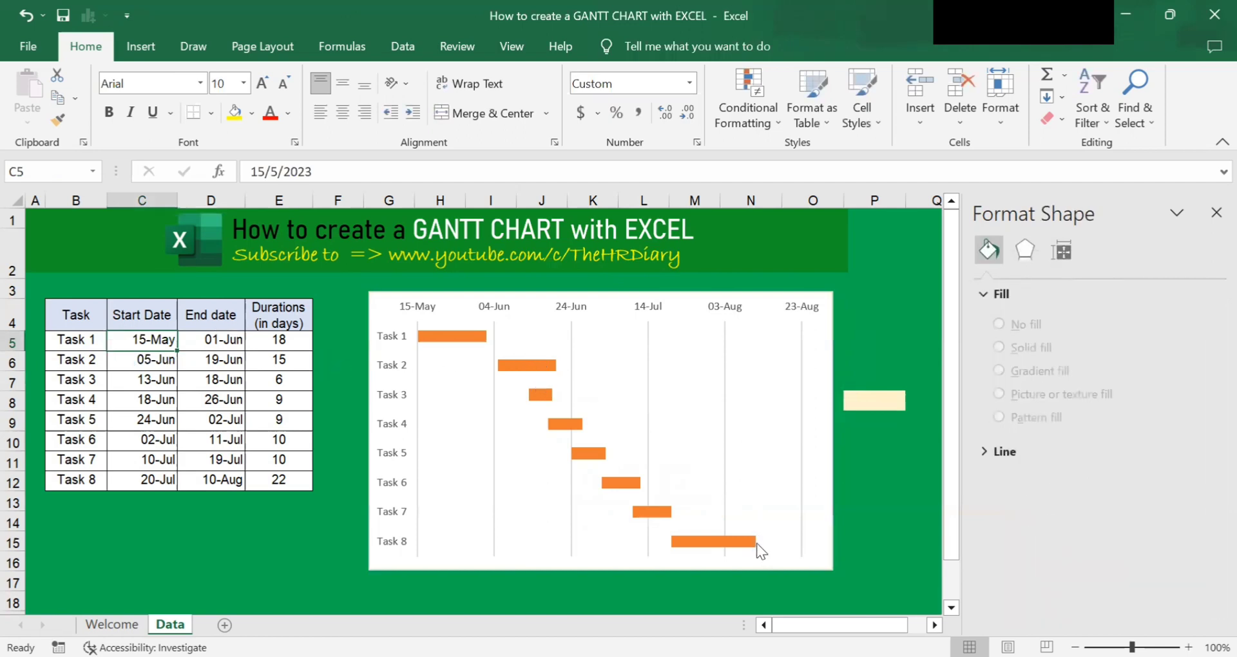
- Set the date axis maximum bound to 10-Aug
{"action": "mouse_move", "coordinate": [755, 543]}
{"action": "left_click", "coordinate": [498, 308]}
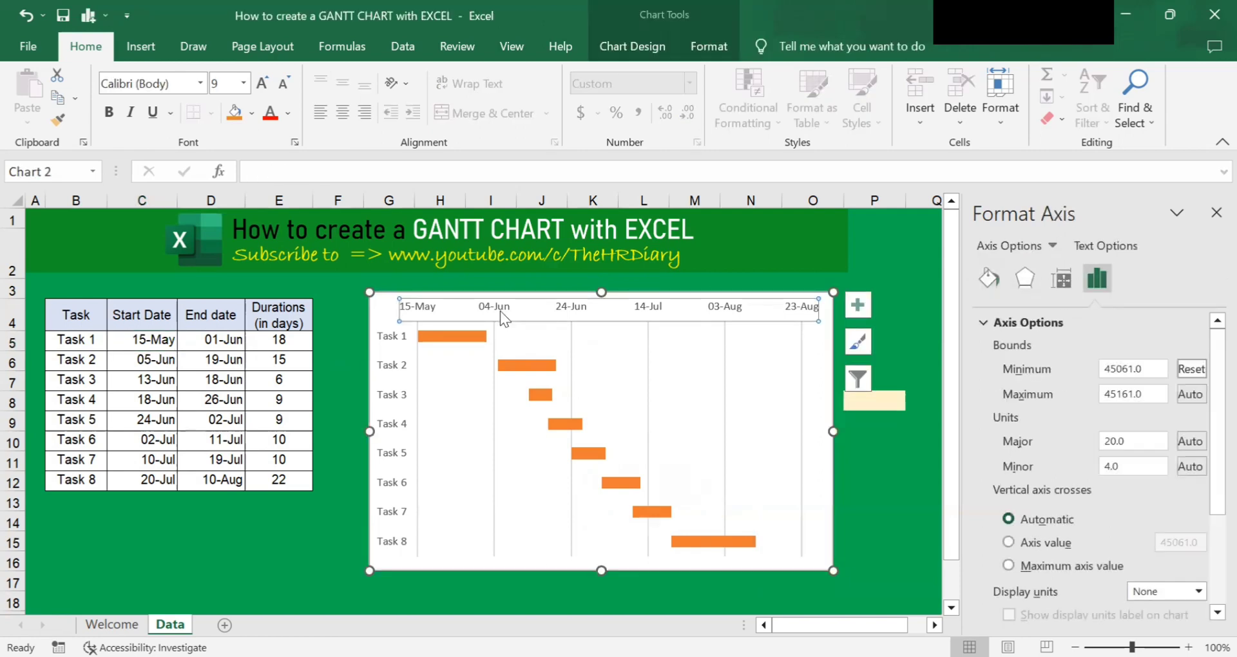
{"action": "right_click", "coordinate": [500, 311]}
{"action": "left_click", "coordinate": [608, 523]}
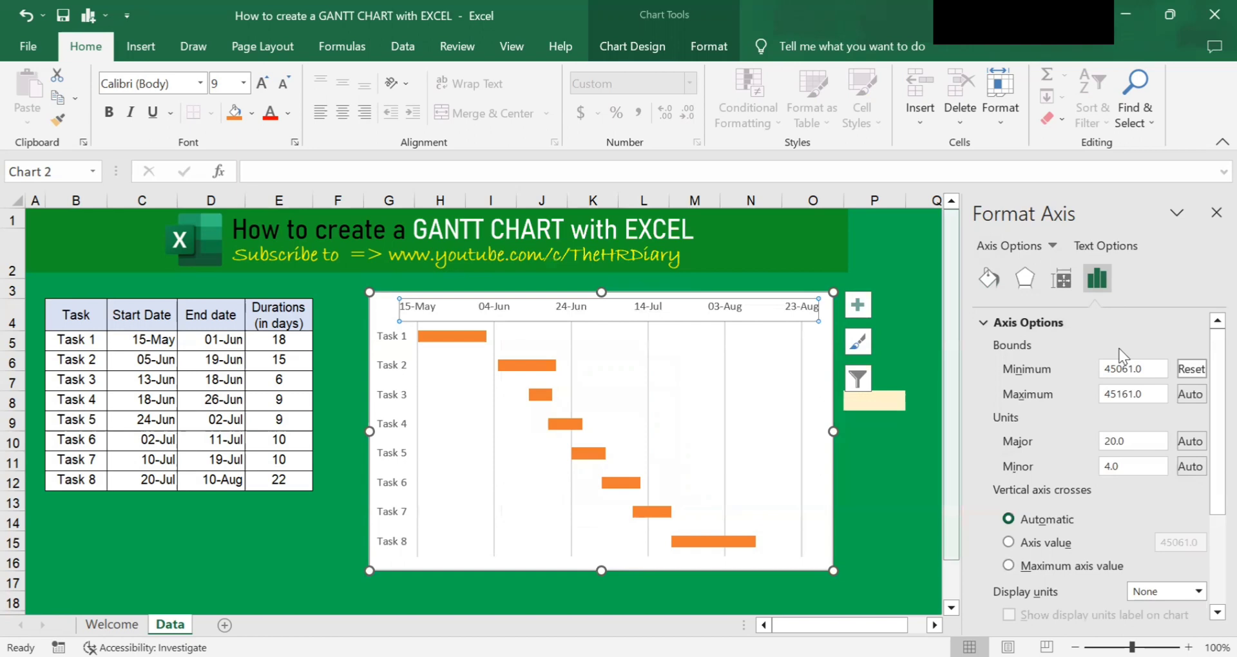
{"action": "left_click", "coordinate": [1158, 394]}
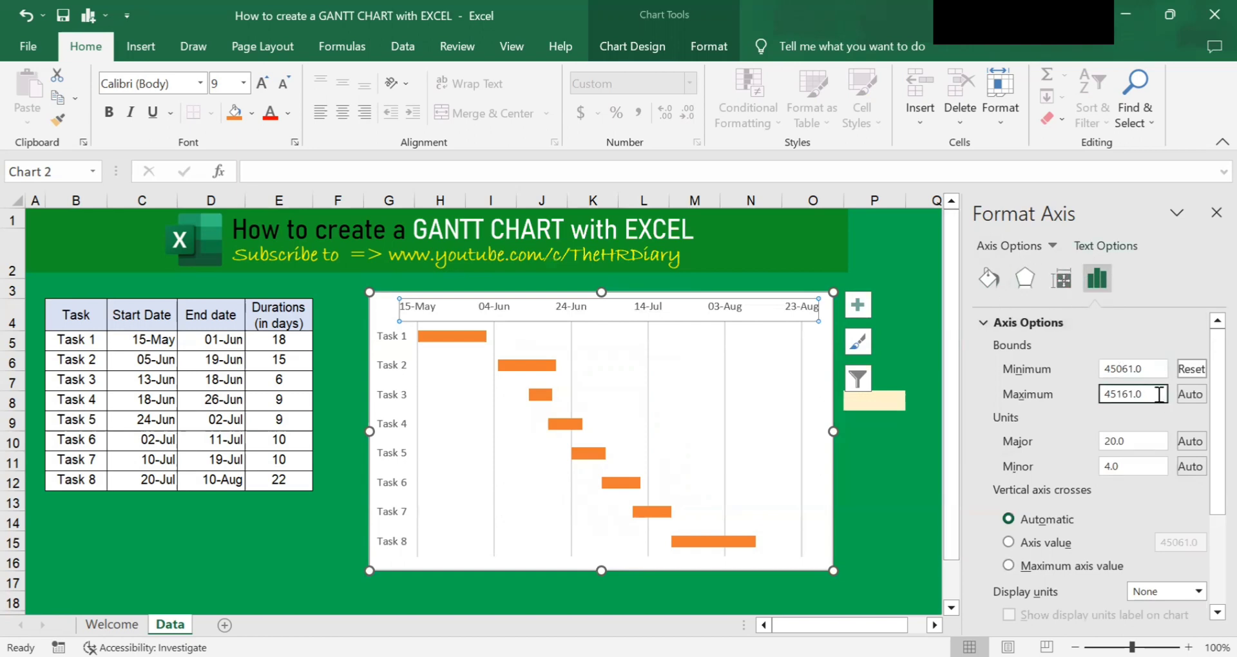
{"action": "left_click_drag", "start_coordinate": [1158, 394], "coordinate": [1012, 398]}
{"action": "type", "text": "10-aug"}
{"action": "key", "text": "Return"}
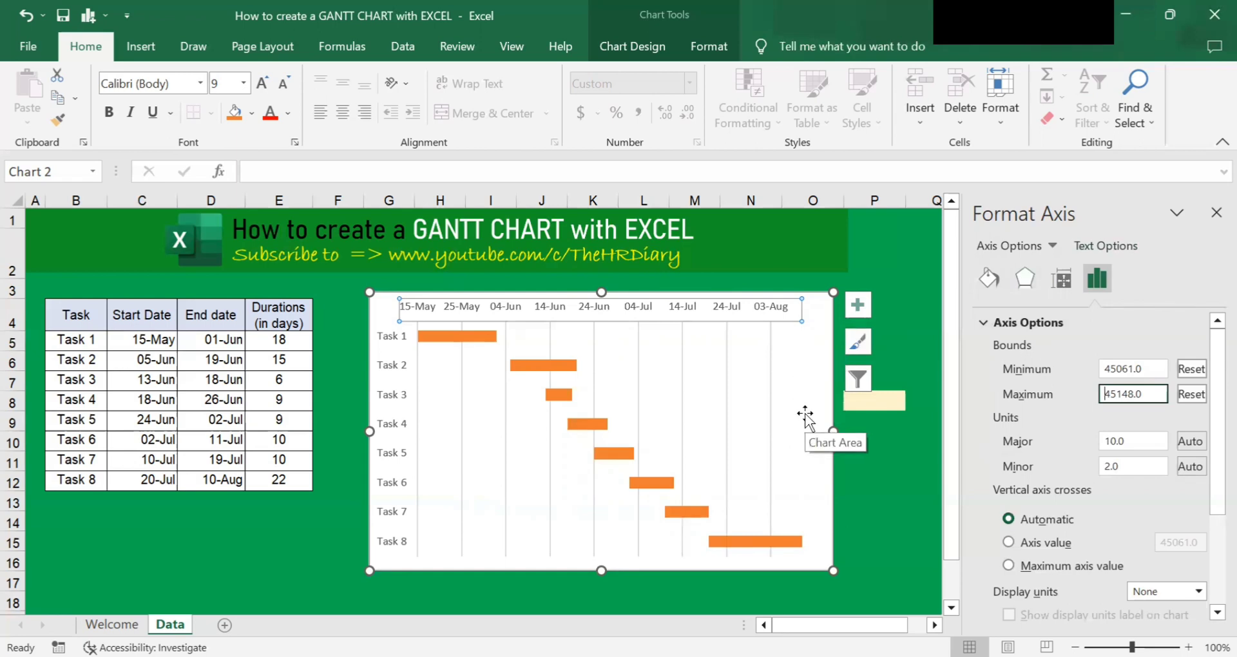
- Select the duration cells E5:E12
{"action": "left_click", "coordinate": [287, 338]}
{"action": "left_click_drag", "start_coordinate": [287, 338], "coordinate": [283, 482]}
{"action": "left_click_drag", "start_coordinate": [283, 426], "coordinate": [588, 451]}
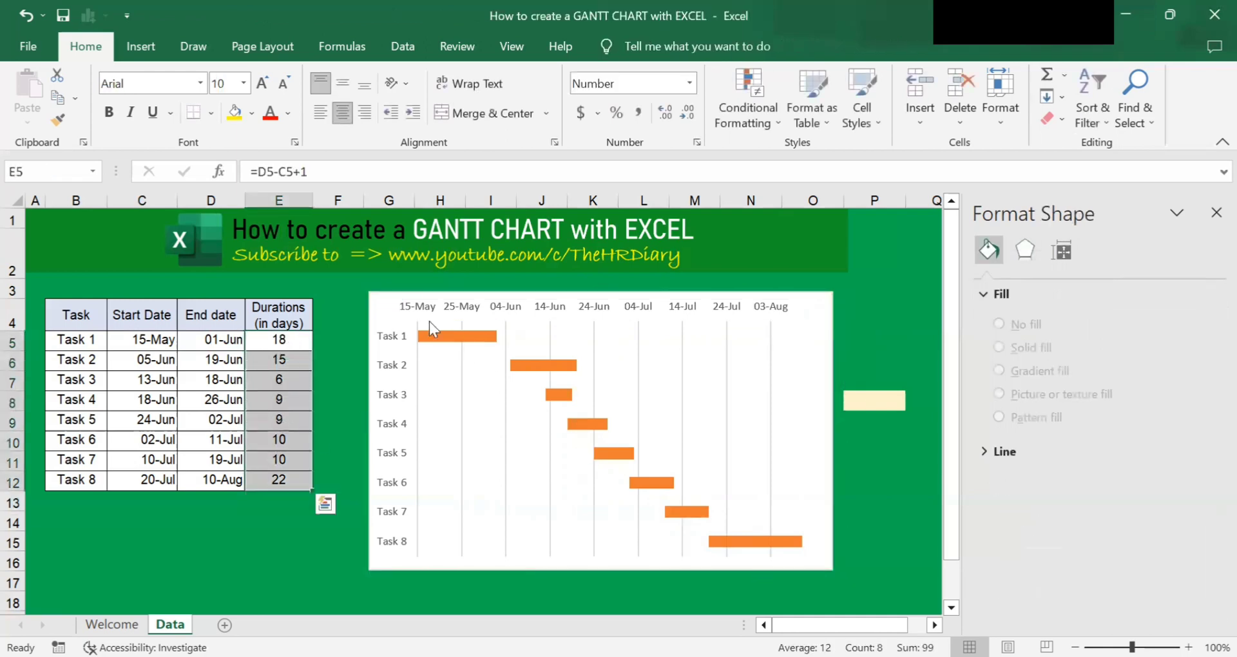
- Add data labels showing each duration bar's day count
{"action": "left_click", "coordinate": [335, 309]}
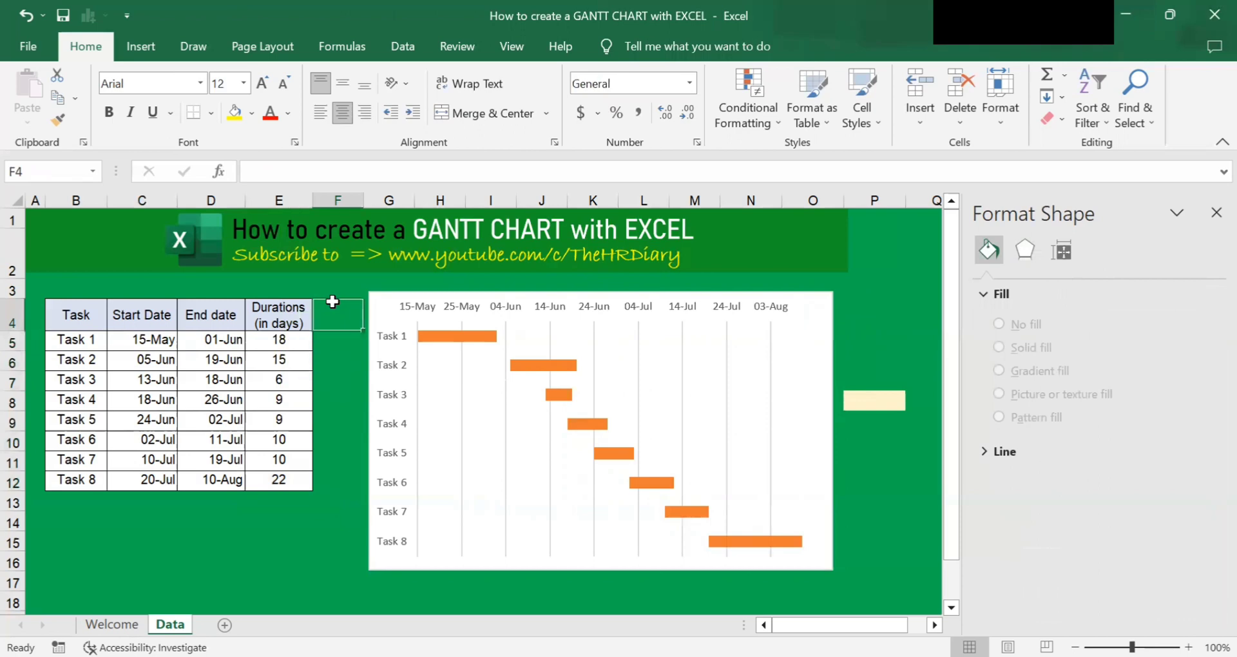
{"action": "right_click", "coordinate": [476, 335]}
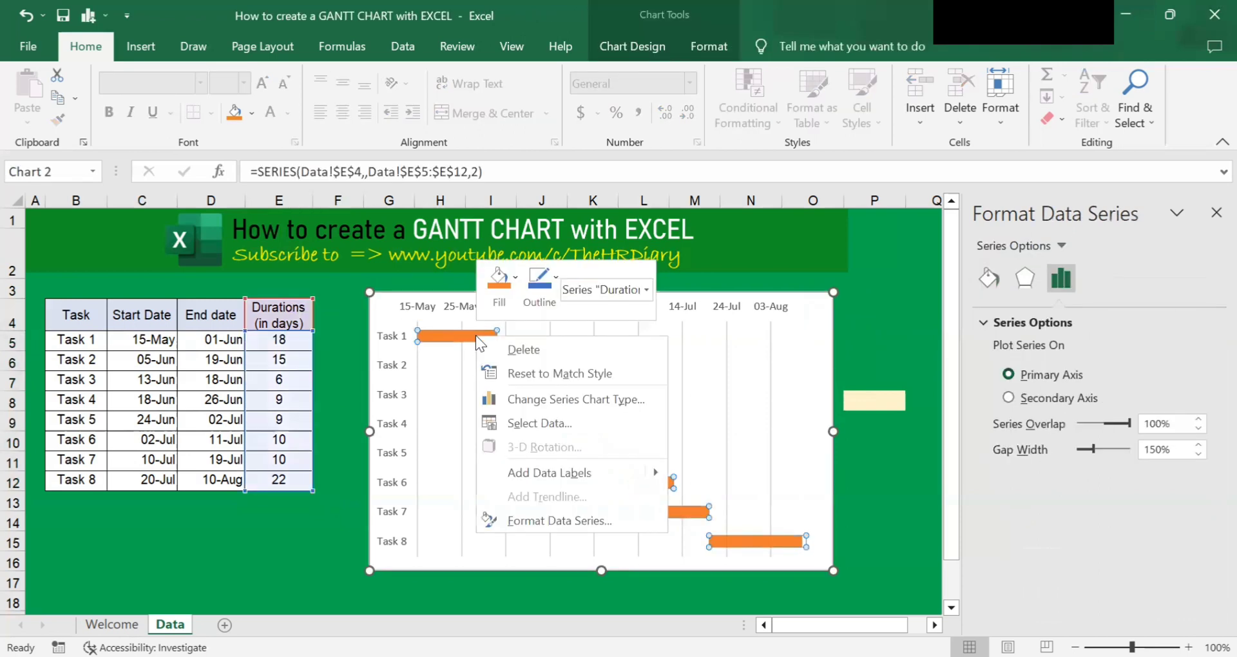
{"action": "left_click", "coordinate": [590, 474]}
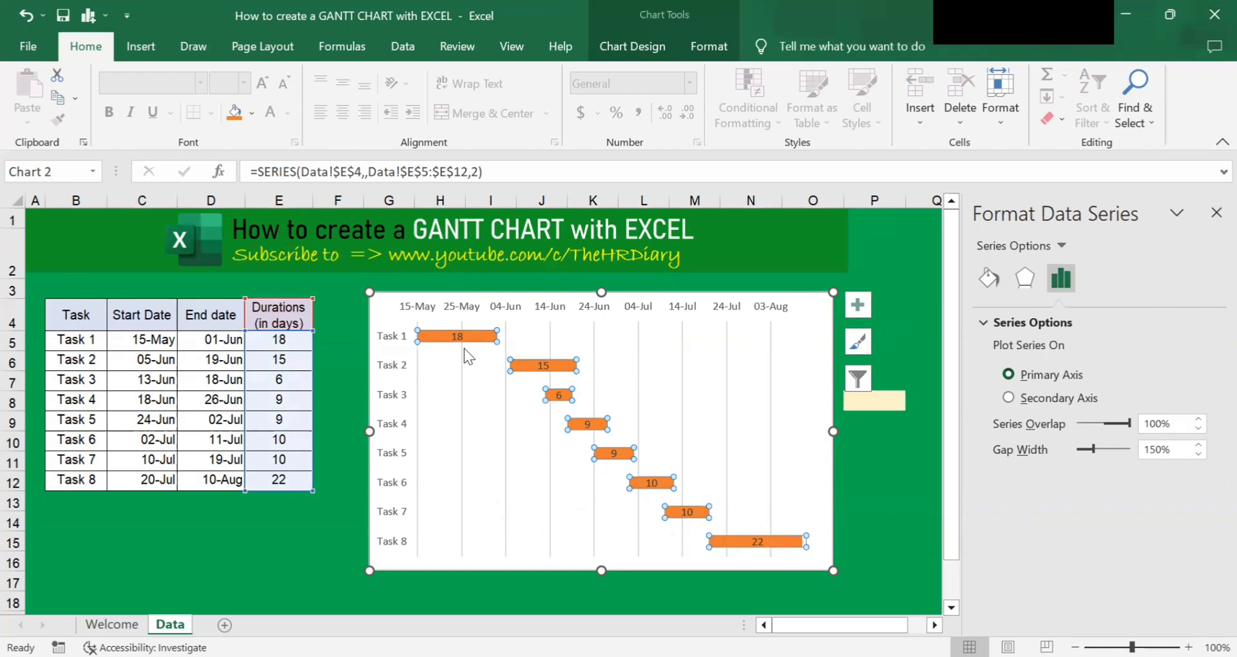
{"action": "left_click", "coordinate": [353, 380]}
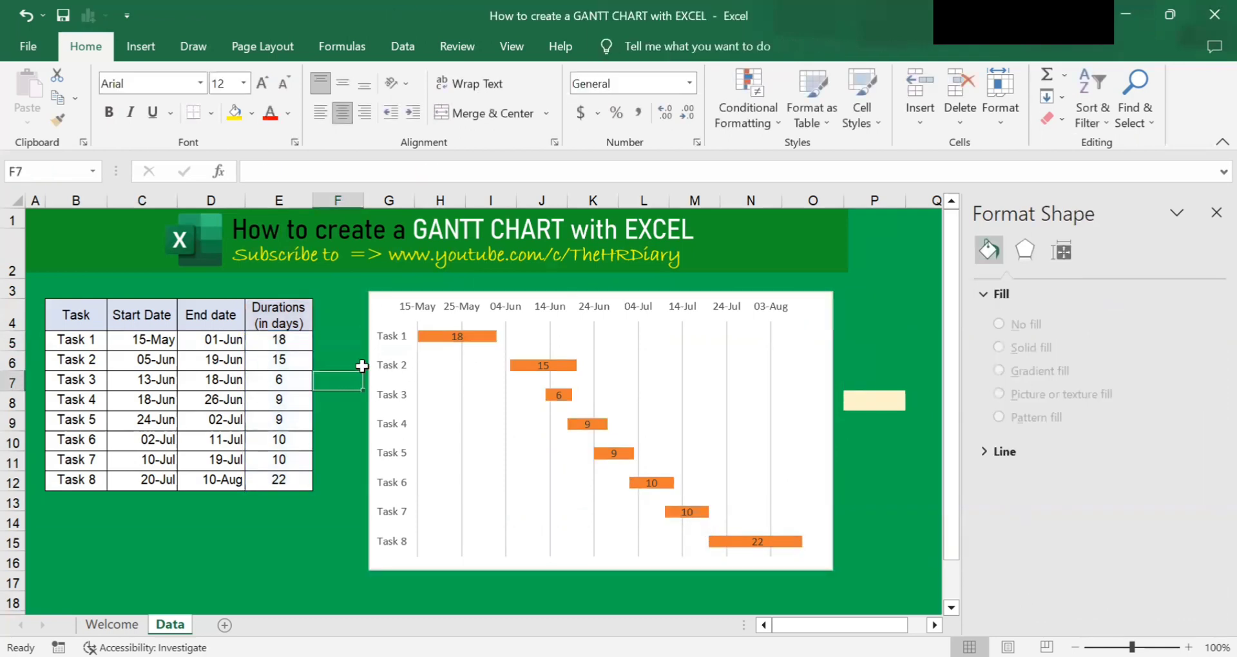
- Fill the duration bars light gray instead of orange
{"action": "right_click", "coordinate": [475, 337]}
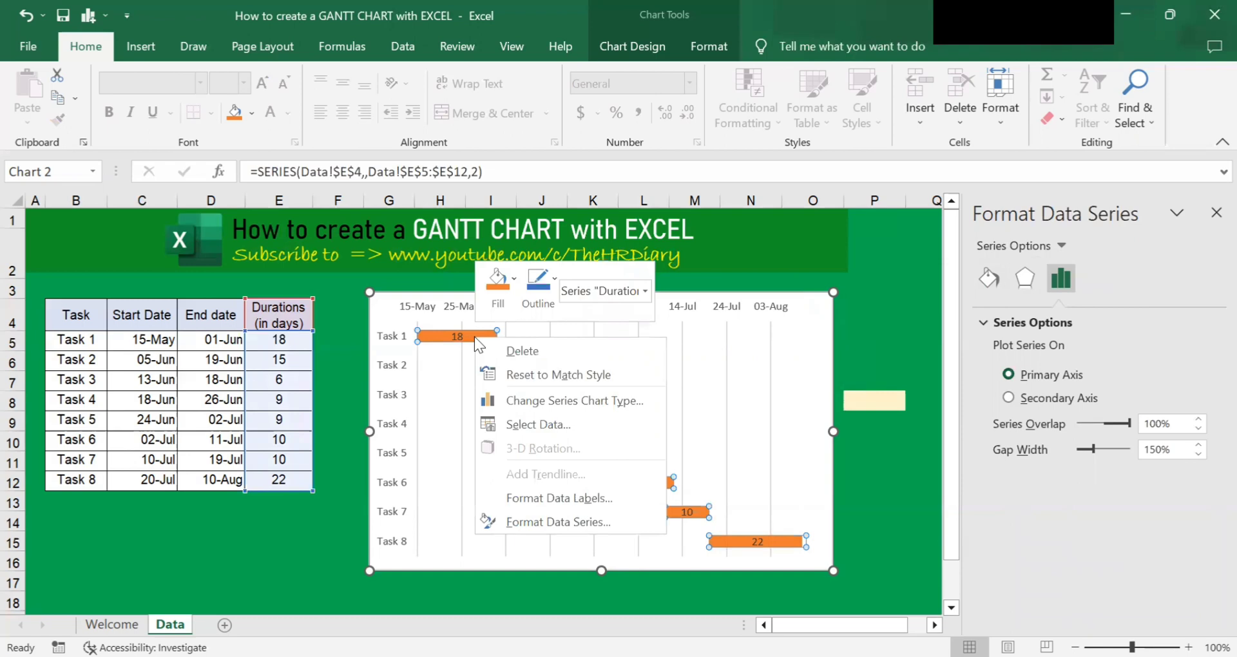
{"action": "left_click", "coordinate": [515, 316]}
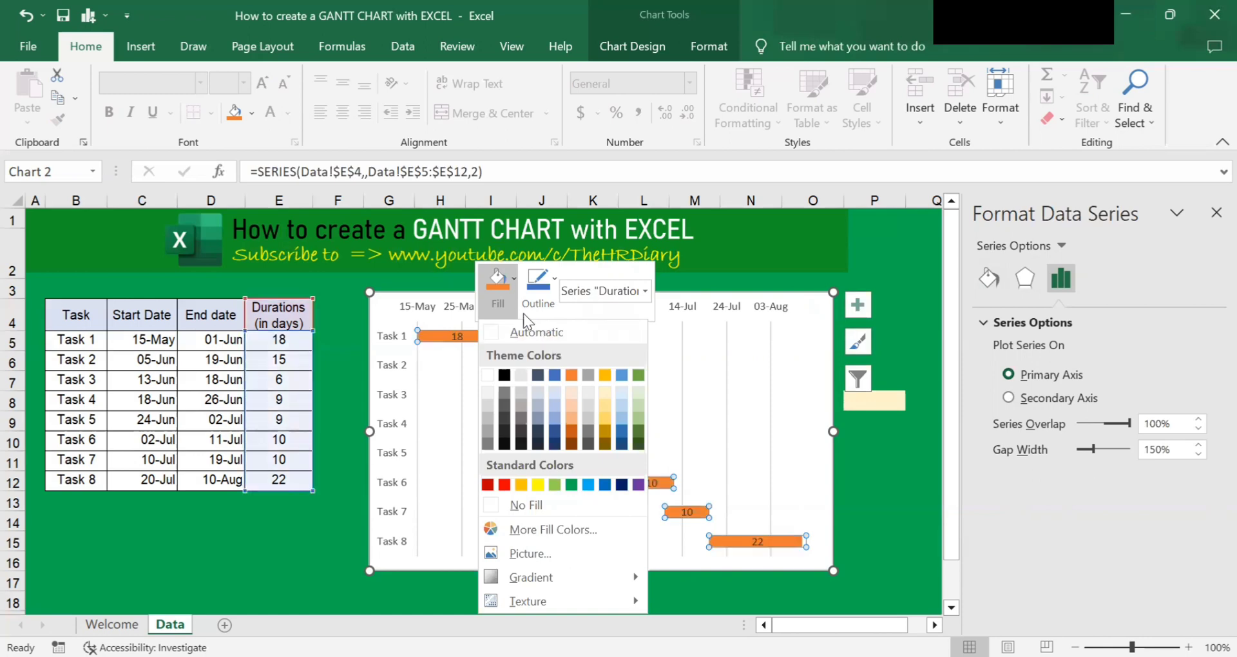
{"action": "left_click", "coordinate": [520, 397]}
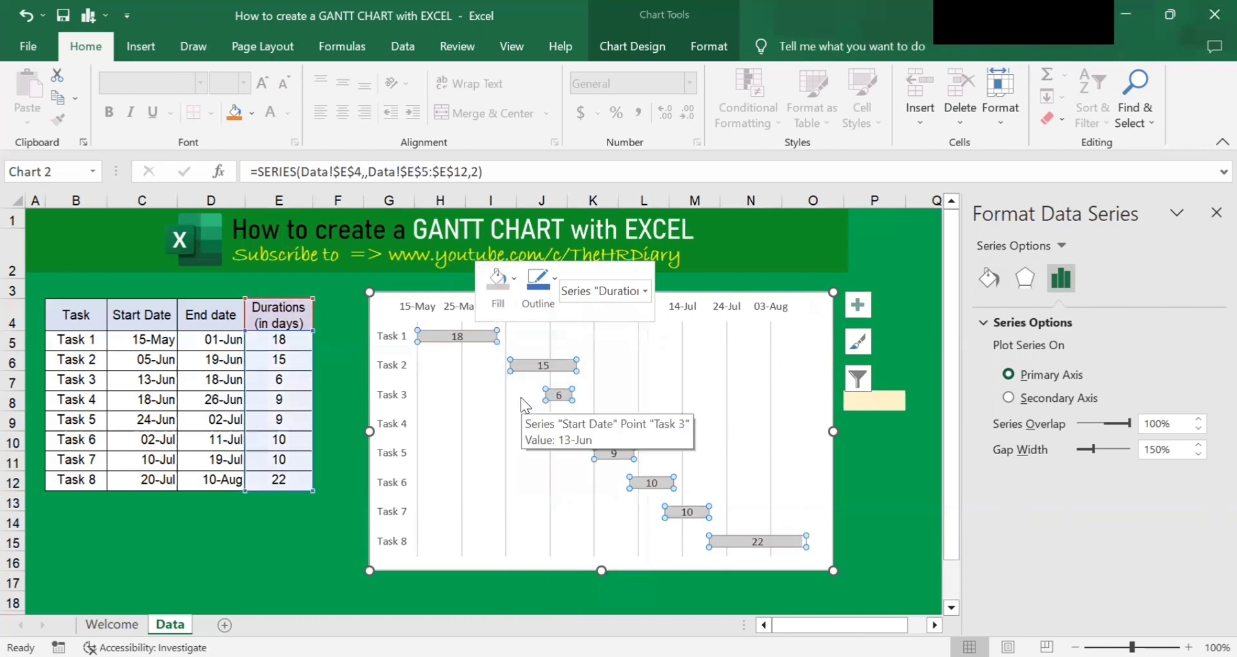
{"action": "left_click", "coordinate": [806, 377]}
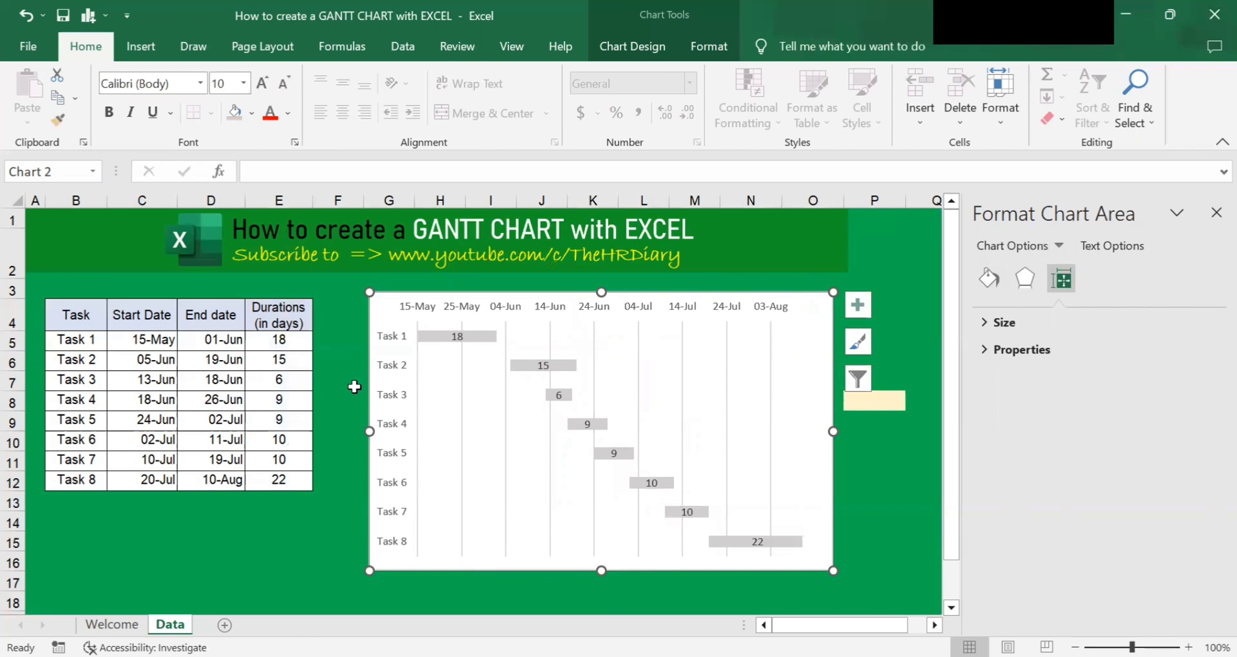
- Make the task name axis labels bold and Blue, Accent 1
{"action": "left_click", "coordinate": [393, 342]}
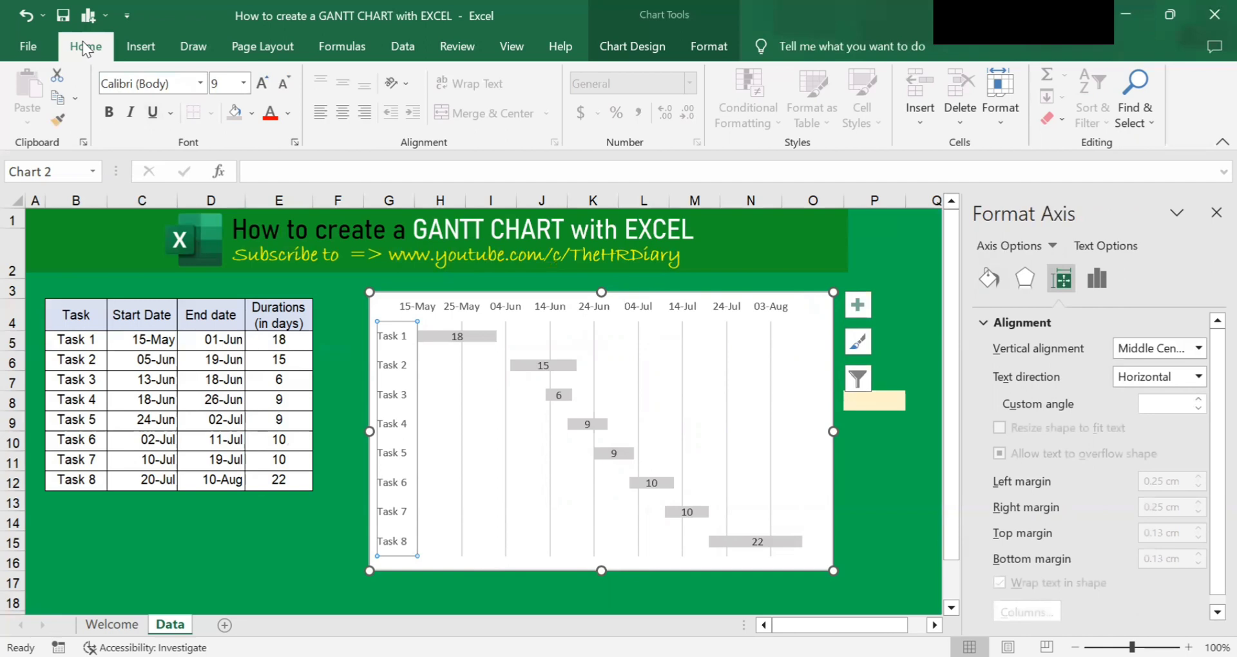
{"action": "left_click", "coordinate": [111, 116]}
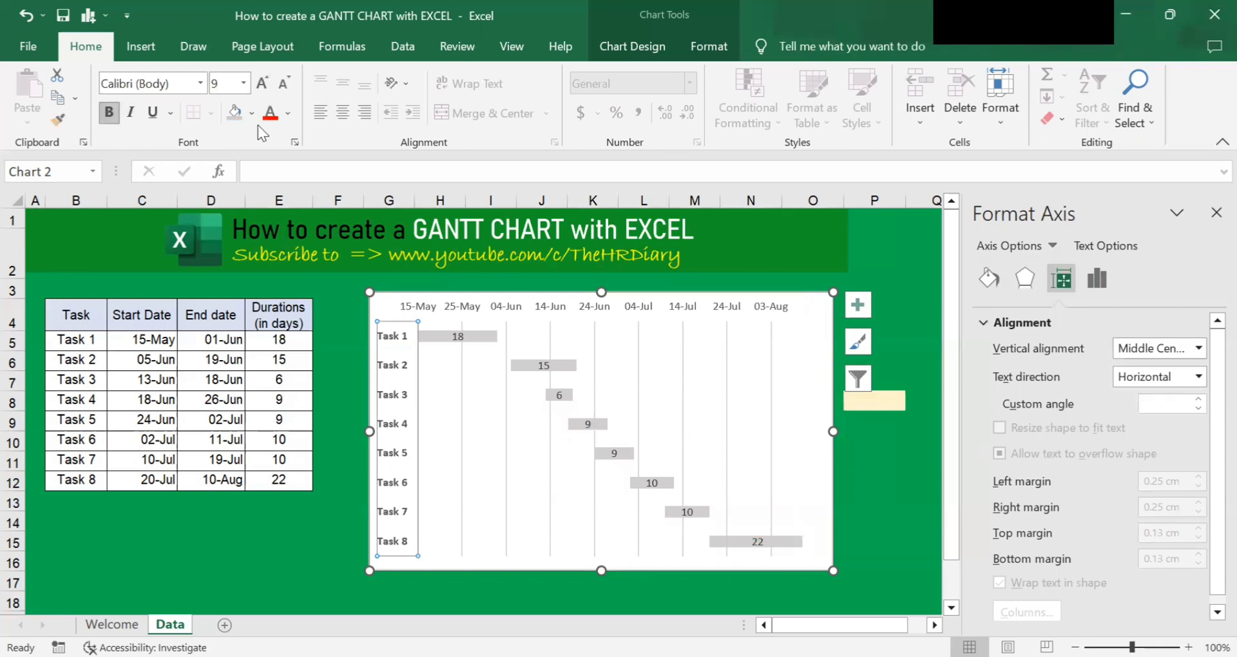
{"action": "left_click", "coordinate": [288, 114]}
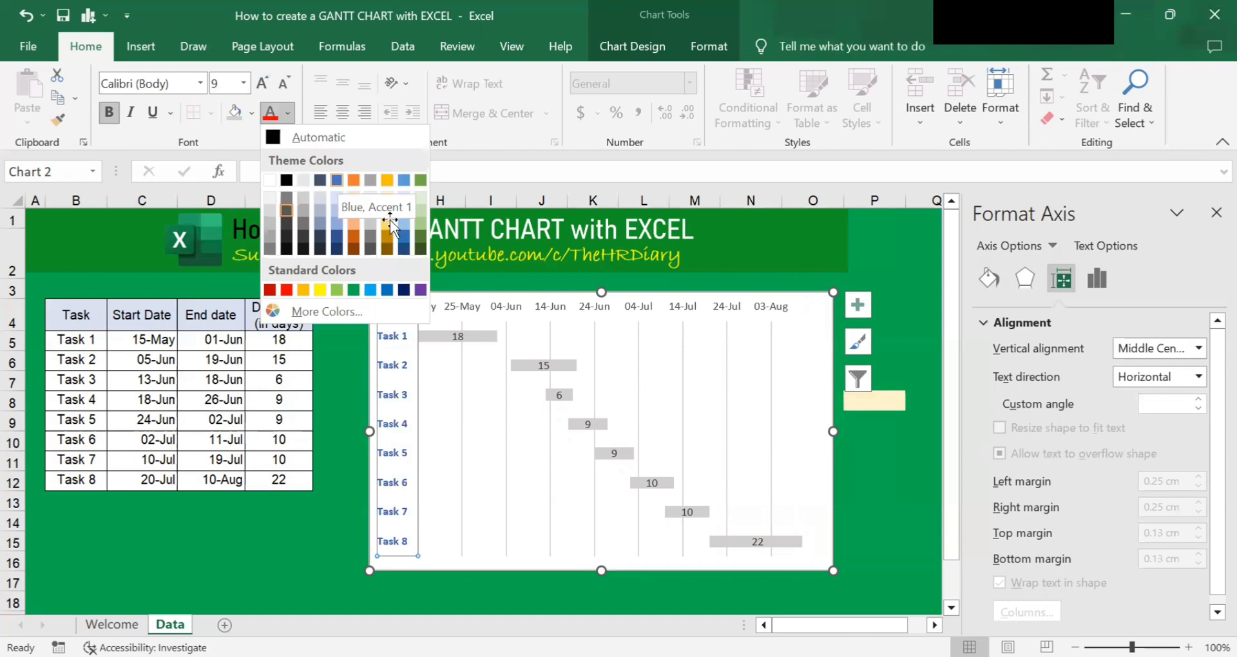
{"action": "left_click", "coordinate": [339, 181]}
{"action": "left_click", "coordinate": [481, 303]}
- Make the date axis labels bold and blue as well
{"action": "left_click", "coordinate": [486, 318]}
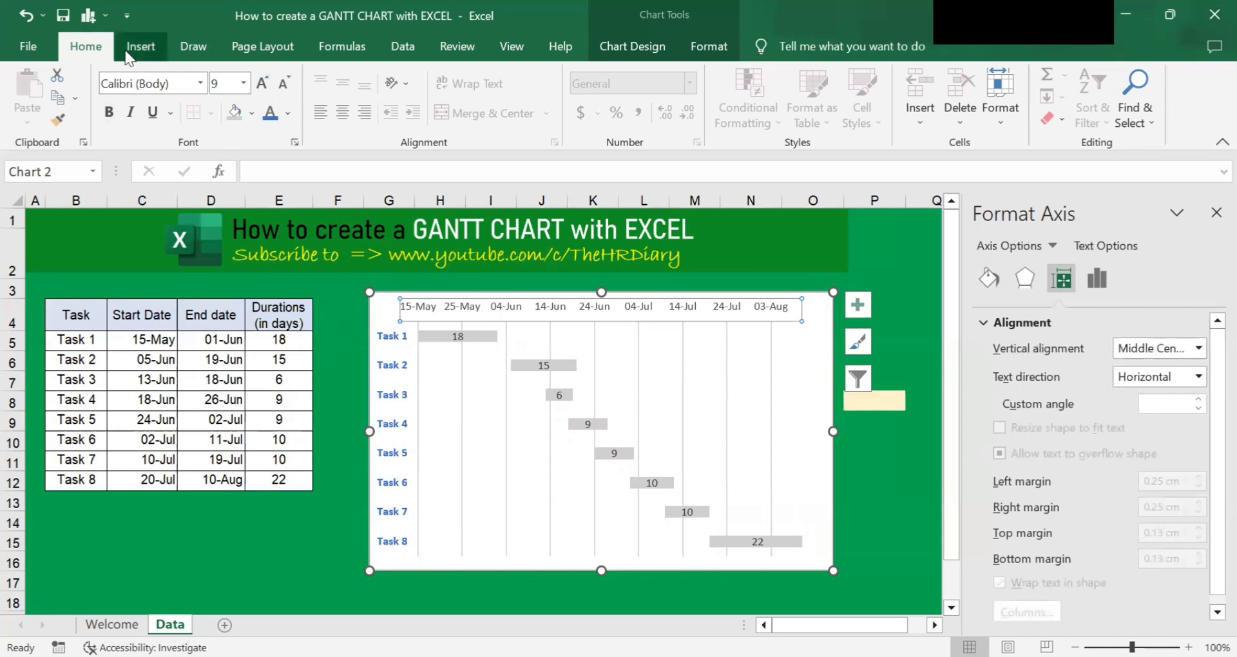
{"action": "left_click", "coordinate": [112, 118]}
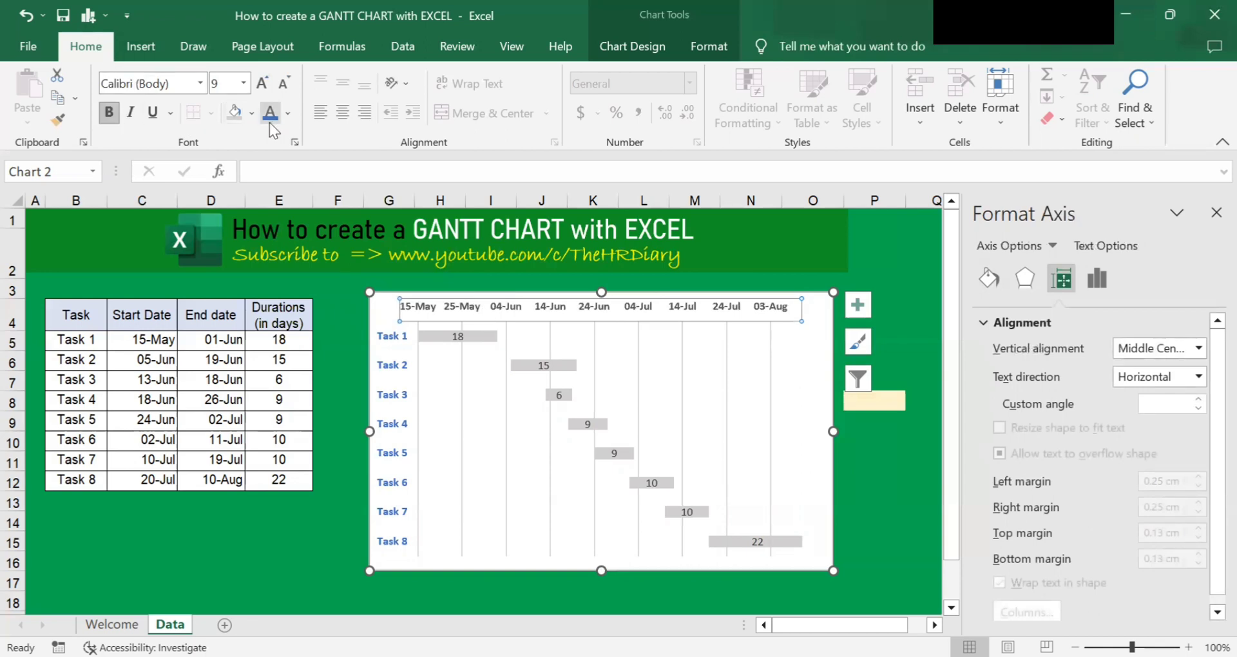
{"action": "left_click", "coordinate": [288, 115]}
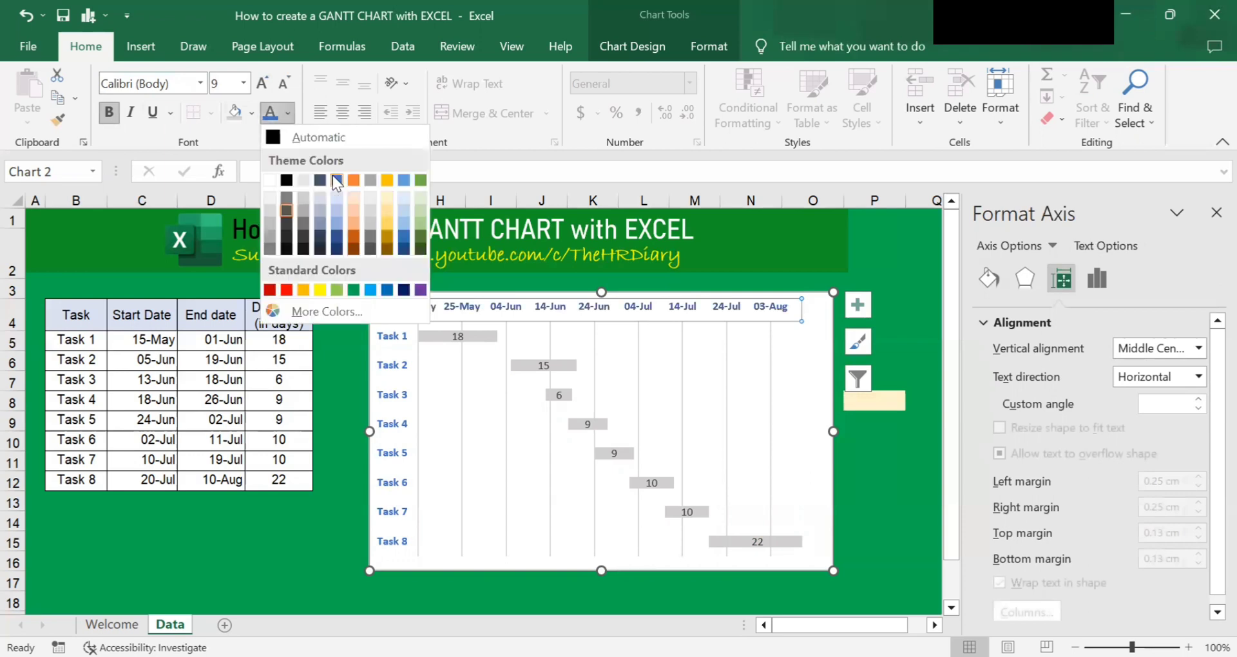
{"action": "key", "text": "Escape"}
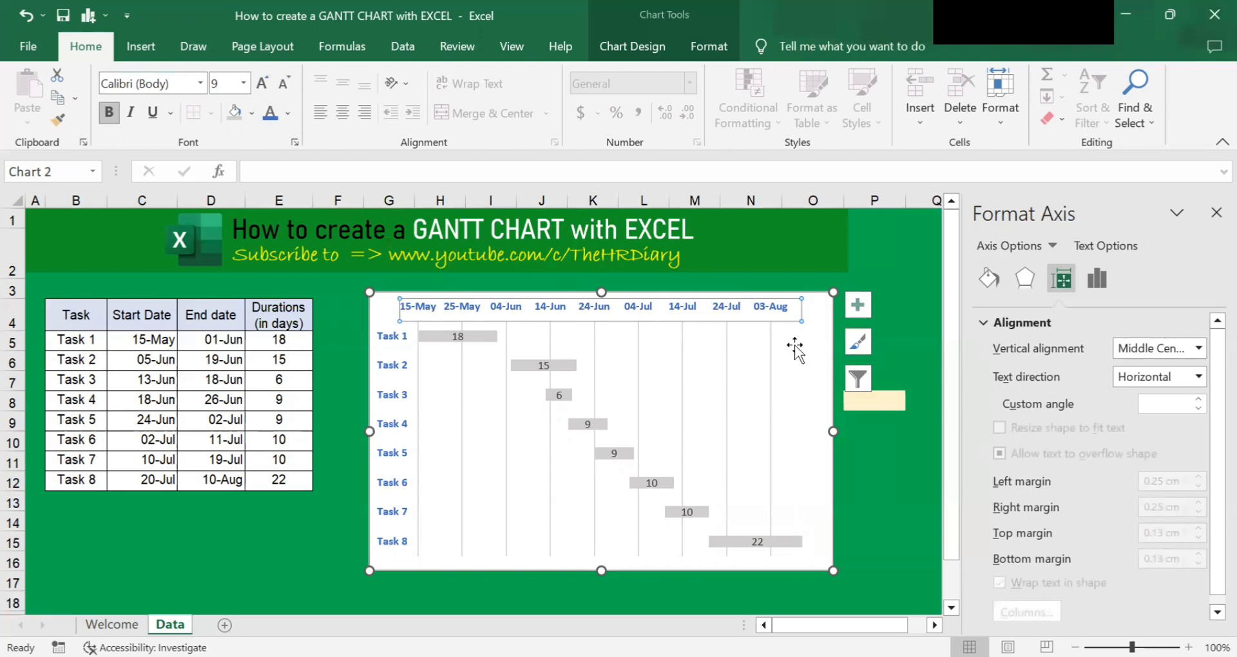
{"action": "left_click", "coordinate": [825, 326]}
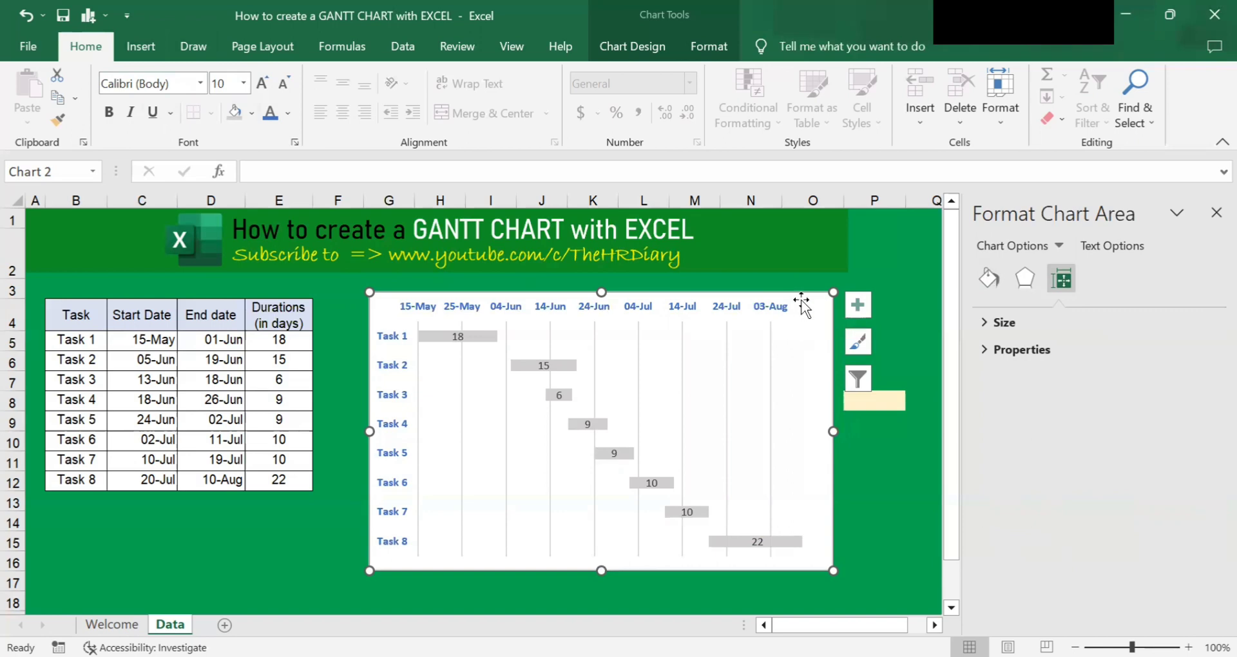
- Fill the whole chart area with a light cream theme colour from Fill Color
{"action": "left_click", "coordinate": [334, 353]}
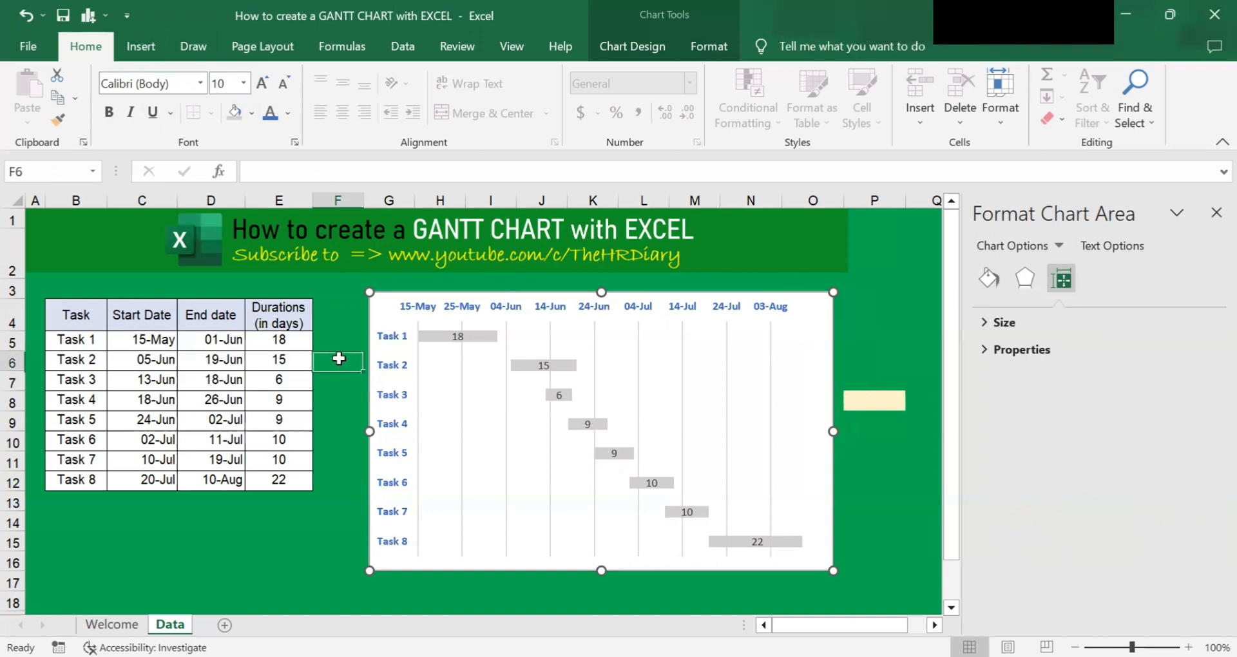
{"action": "left_click", "coordinate": [395, 323]}
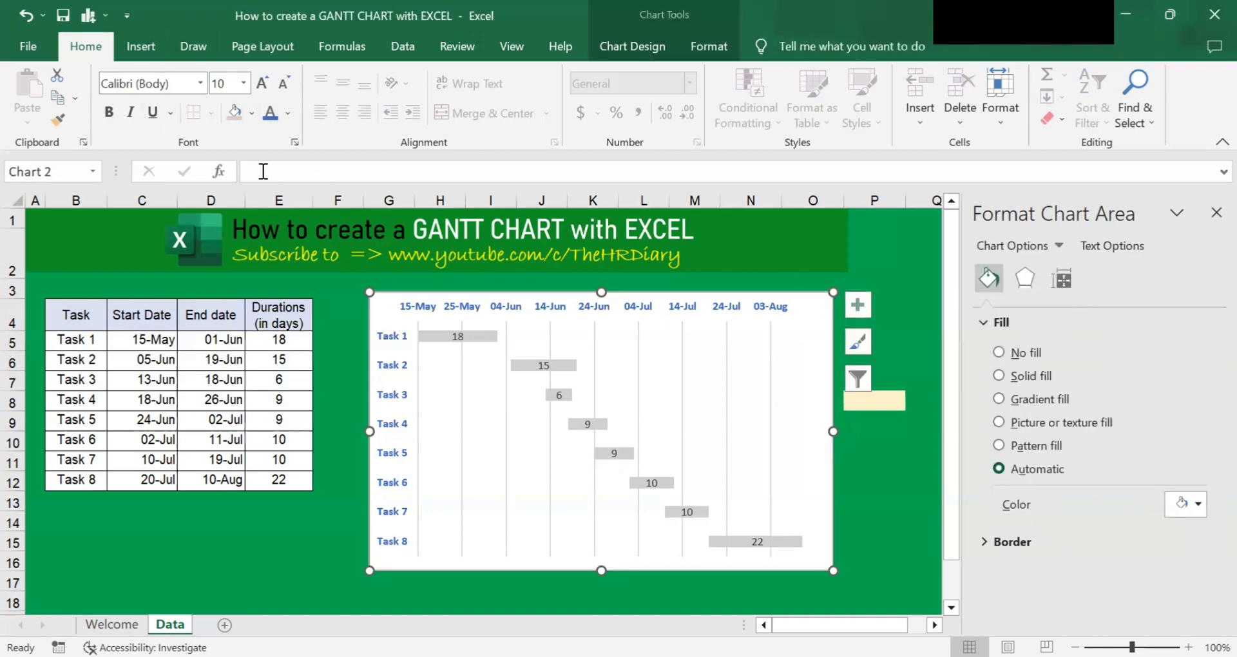
{"action": "left_click", "coordinate": [251, 114]}
{"action": "left_click", "coordinate": [251, 115]}
{"action": "left_click", "coordinate": [253, 122]}
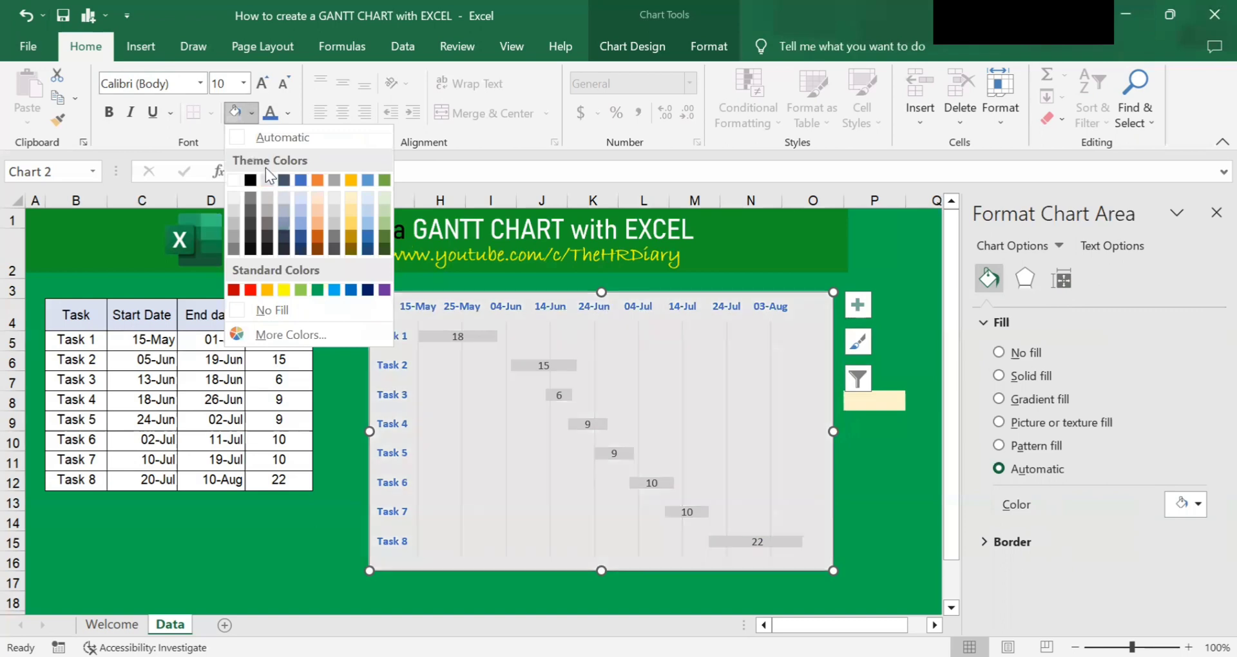
{"action": "left_click", "coordinate": [353, 196]}
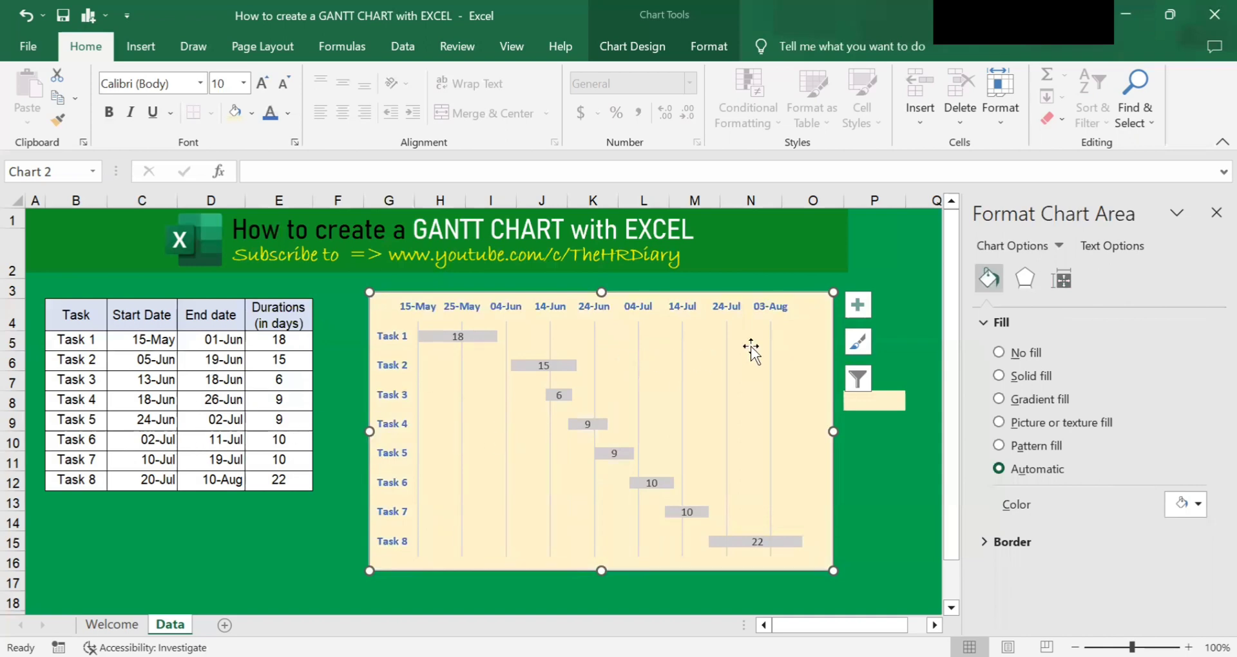
{"action": "left_click", "coordinate": [884, 269]}
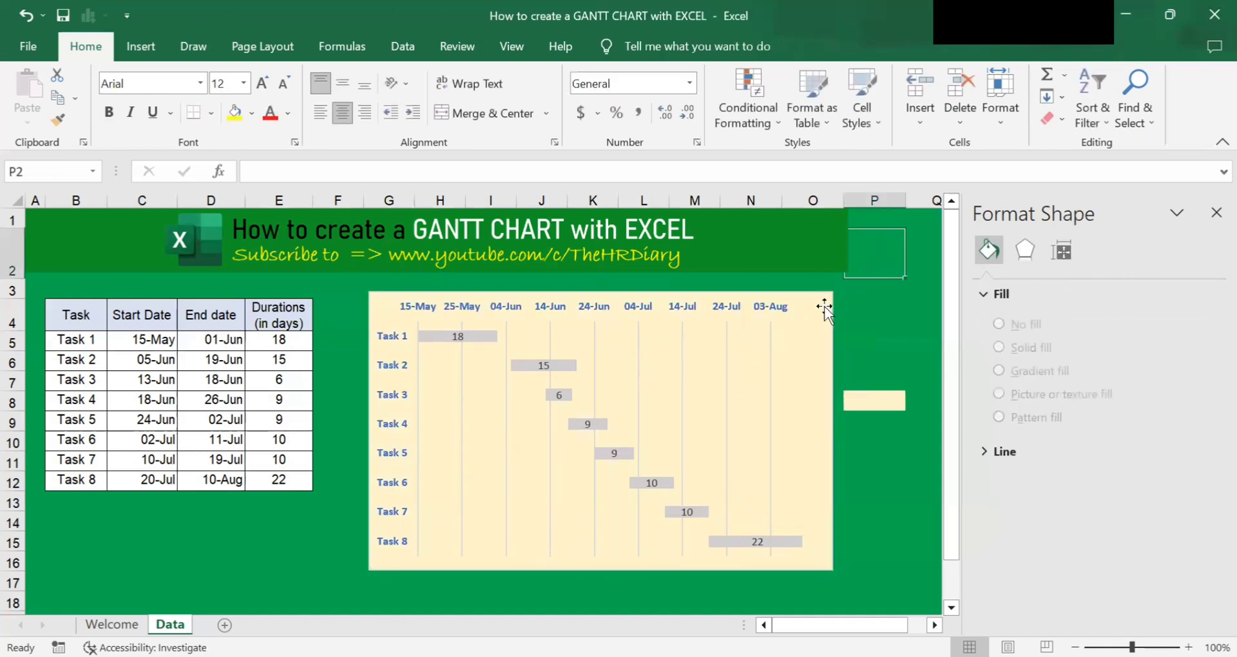
{"action": "left_click", "coordinate": [825, 308]}
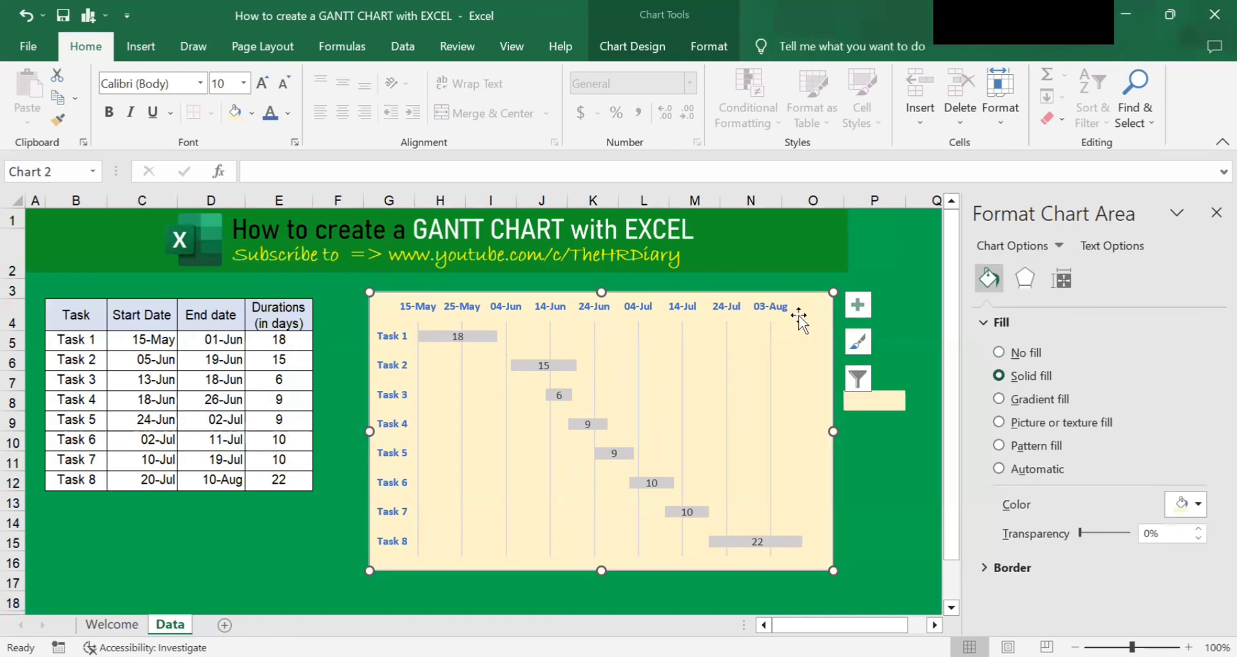
- Turn on the Data Table chart element to list start dates and durations below the bars
{"action": "left_click", "coordinate": [859, 306]}
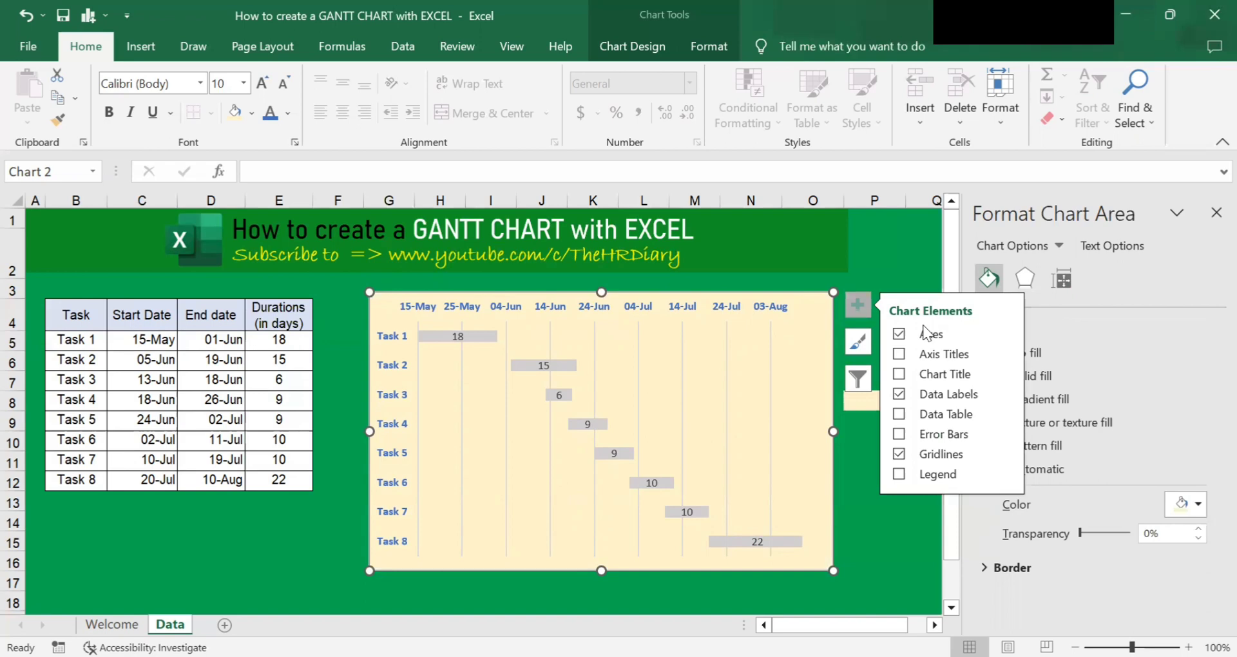
{"action": "left_click", "coordinate": [899, 414]}
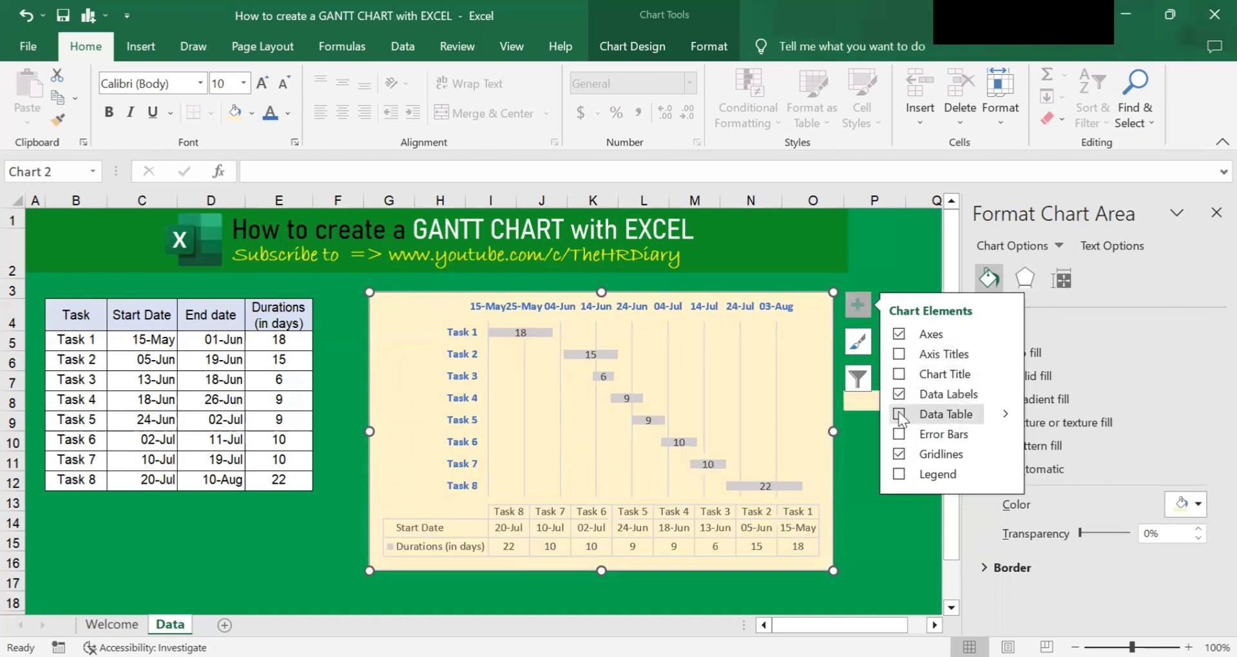
{"action": "left_click", "coordinate": [899, 415]}
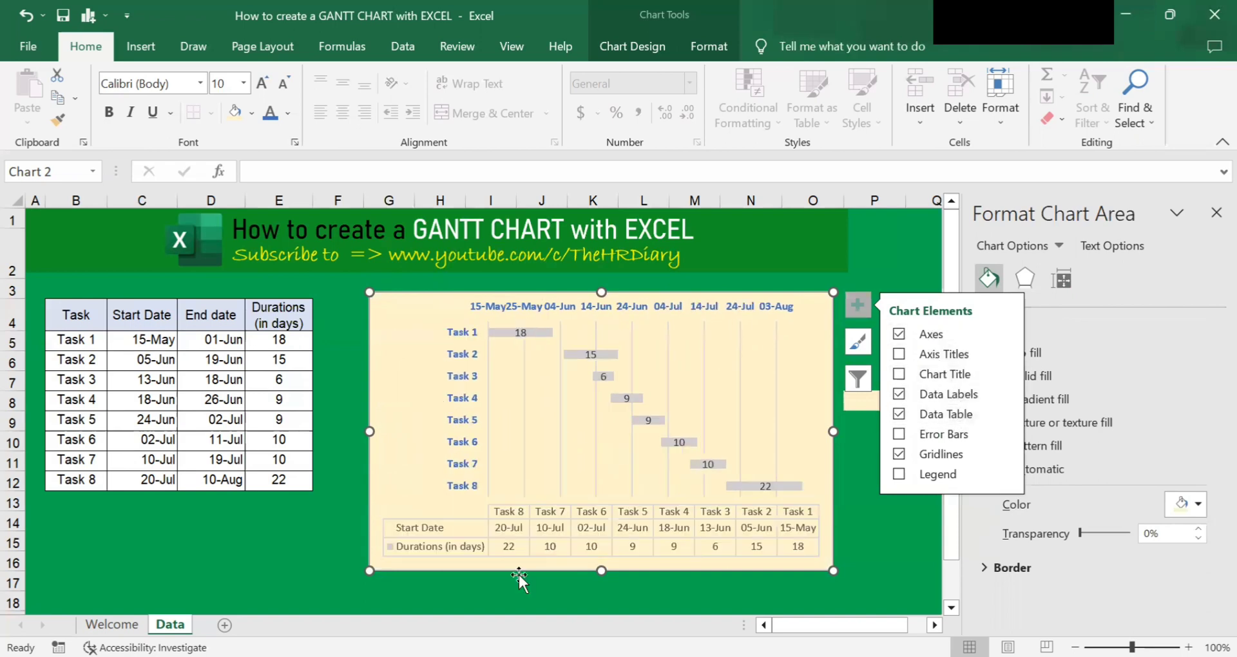
{"action": "left_click", "coordinate": [441, 581]}
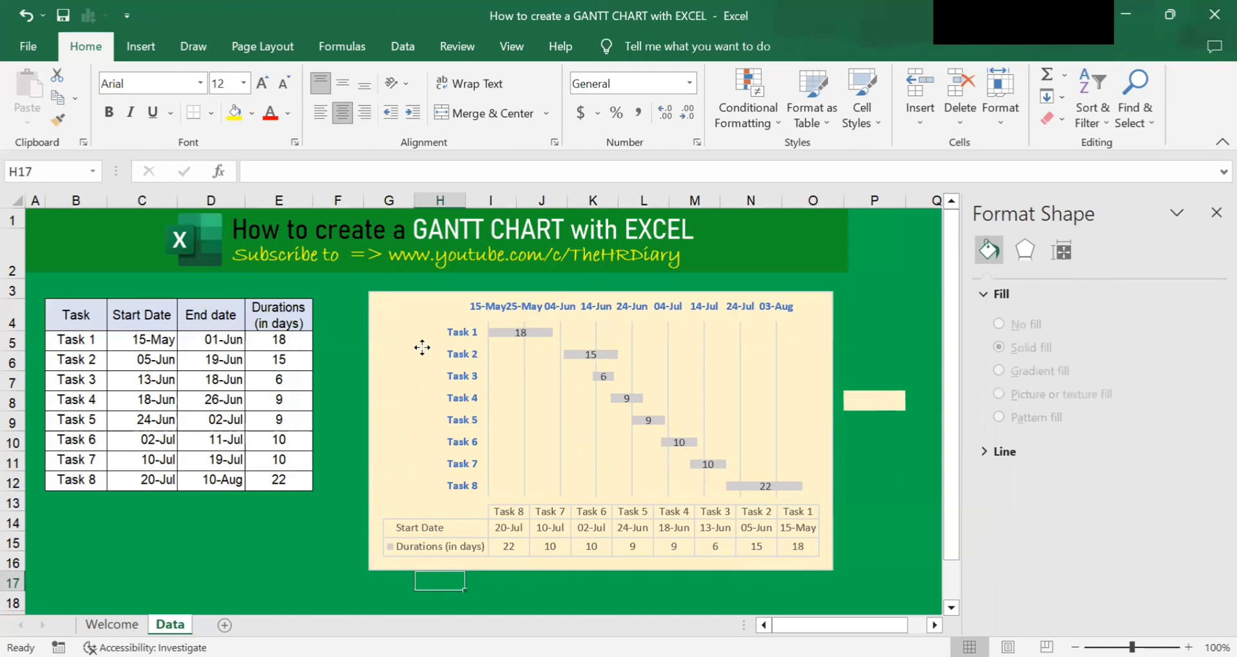
{"action": "left_click", "coordinate": [728, 334]}
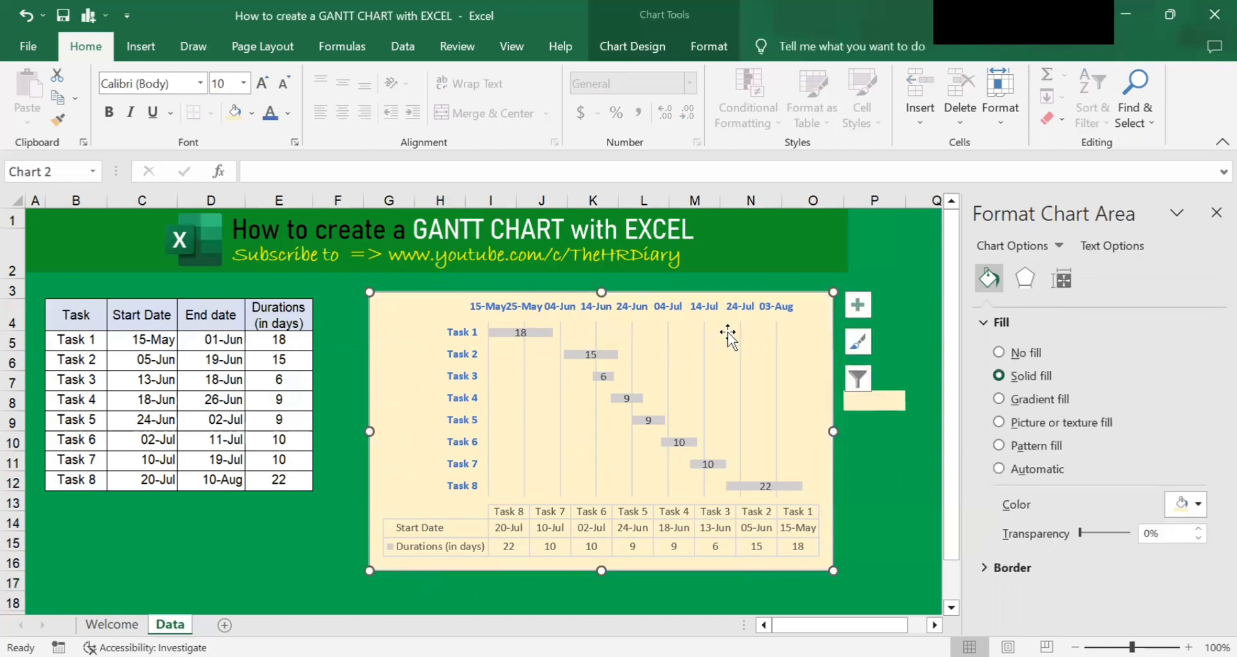
- Add axis titles and rename the horizontal one to bold 'GANTT CHART'
{"action": "left_click", "coordinate": [858, 306]}
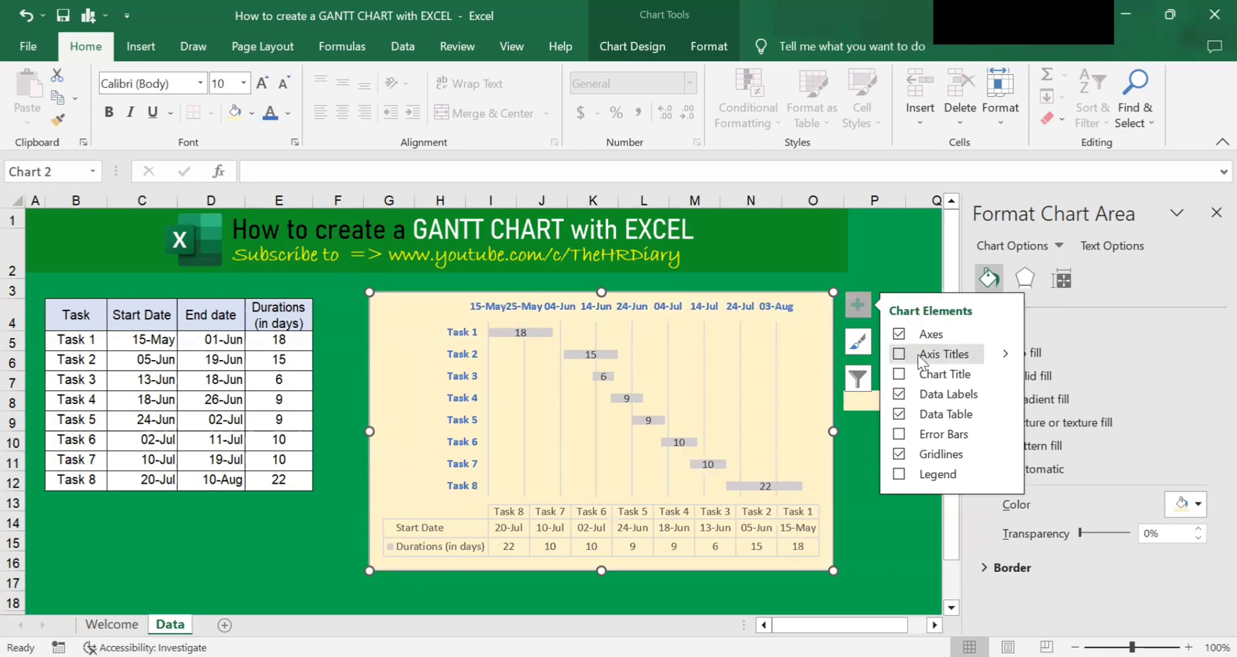
{"action": "left_click", "coordinate": [899, 354]}
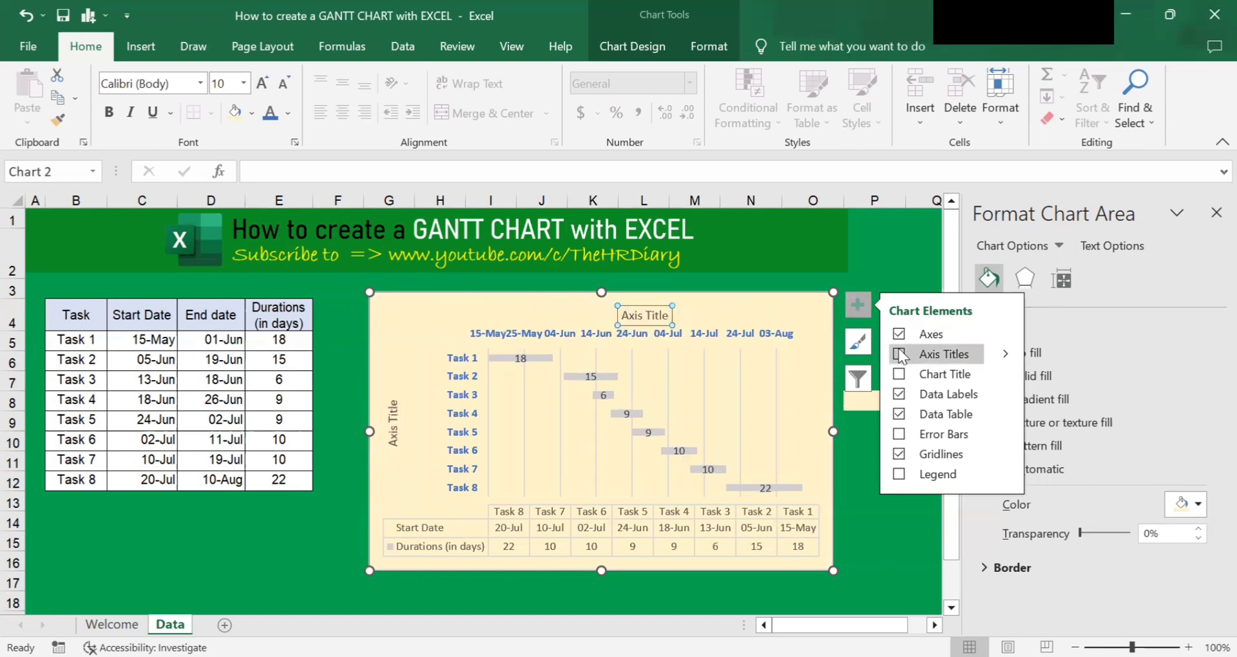
{"action": "left_click", "coordinate": [870, 254]}
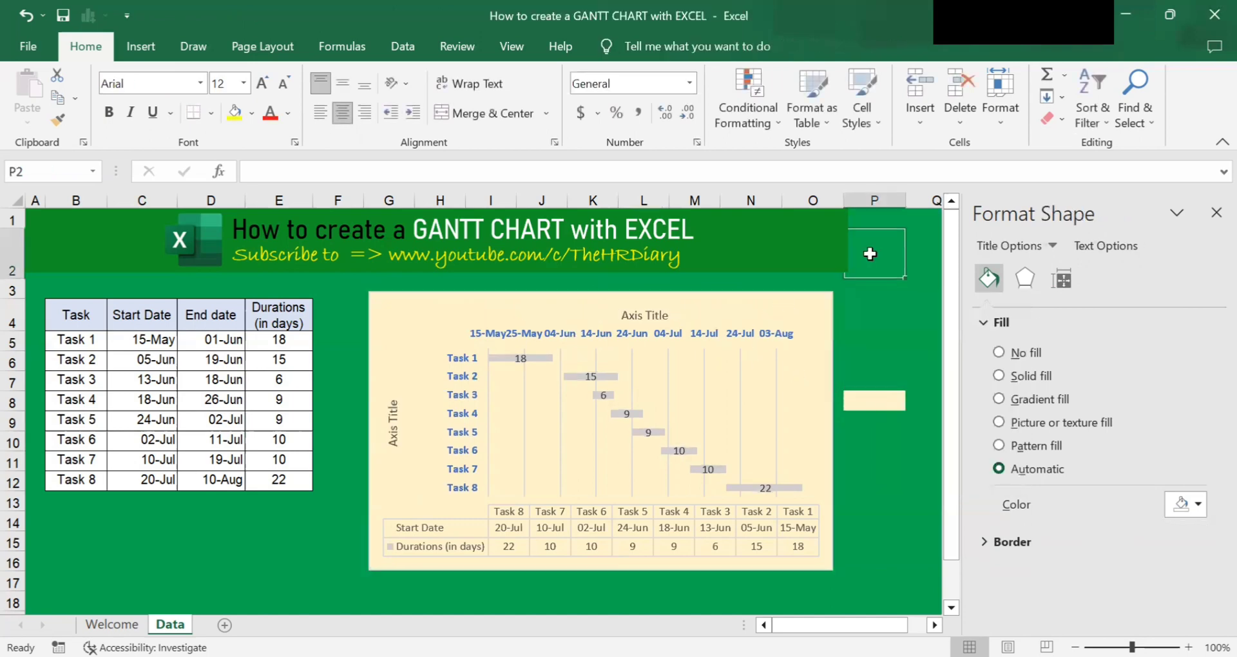
{"action": "left_click", "coordinate": [632, 315]}
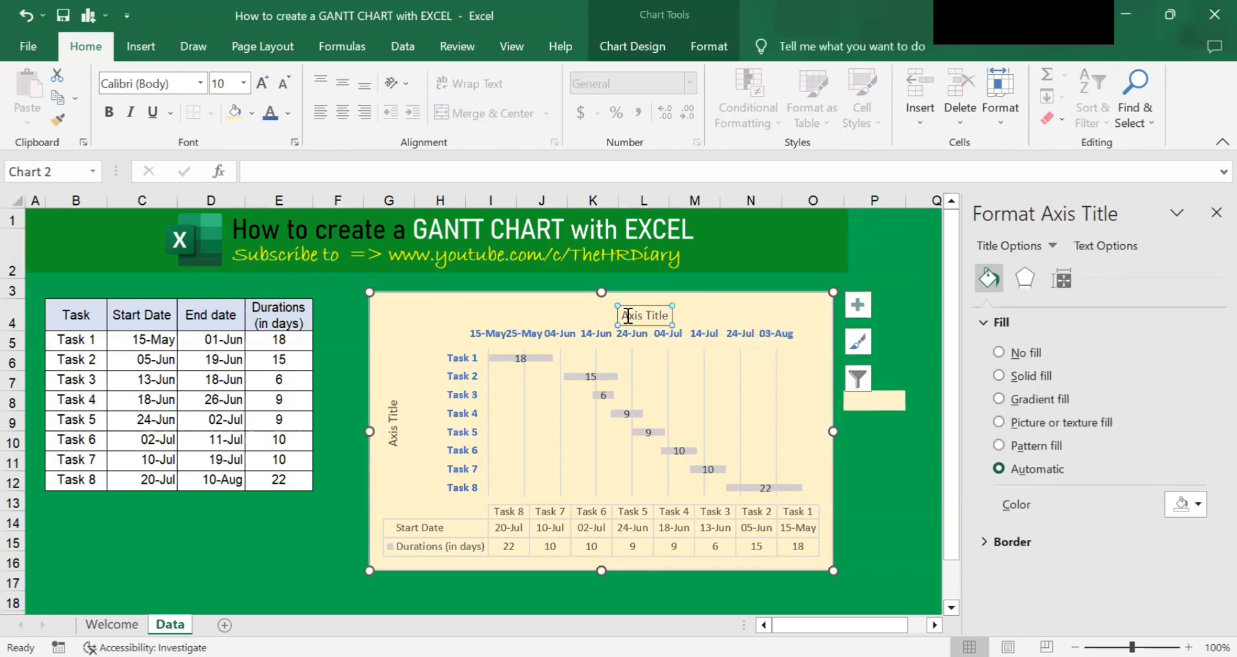
{"action": "triple_click", "coordinate": [628, 315]}
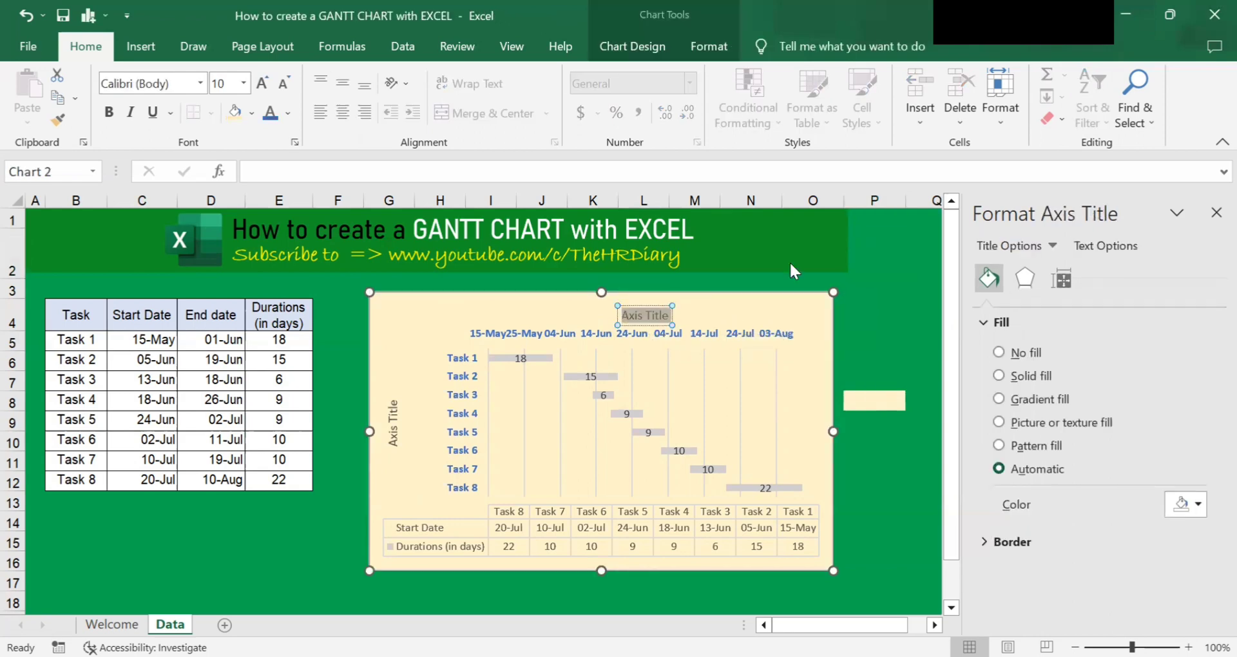
{"action": "mouse_move", "coordinate": [790, 263]}
{"action": "type", "text": "G"}
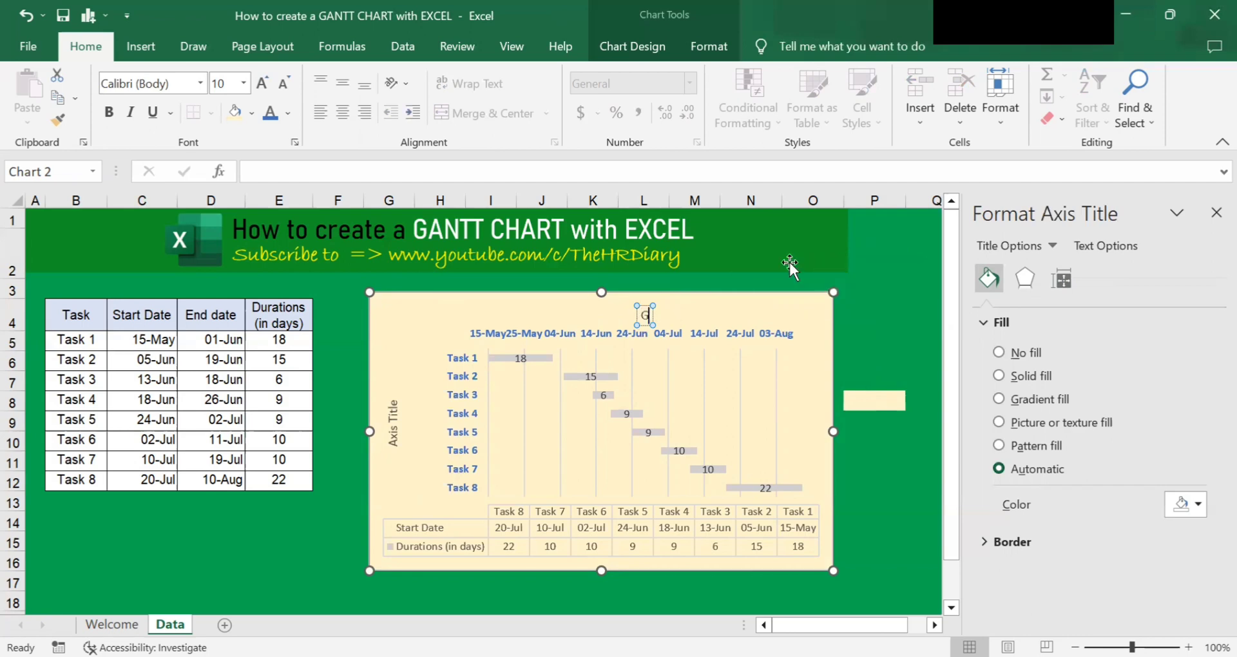
{"action": "type", "text": "ANTT CHART"}
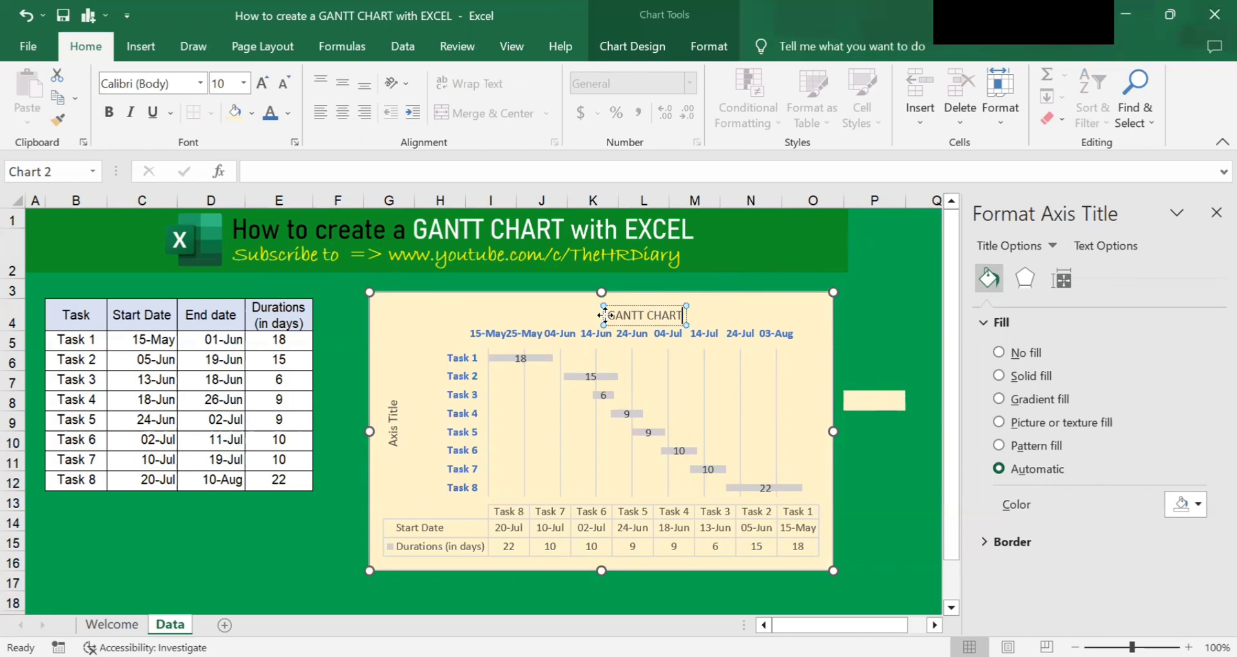
{"action": "left_click_drag", "start_coordinate": [610, 316], "coordinate": [704, 310]}
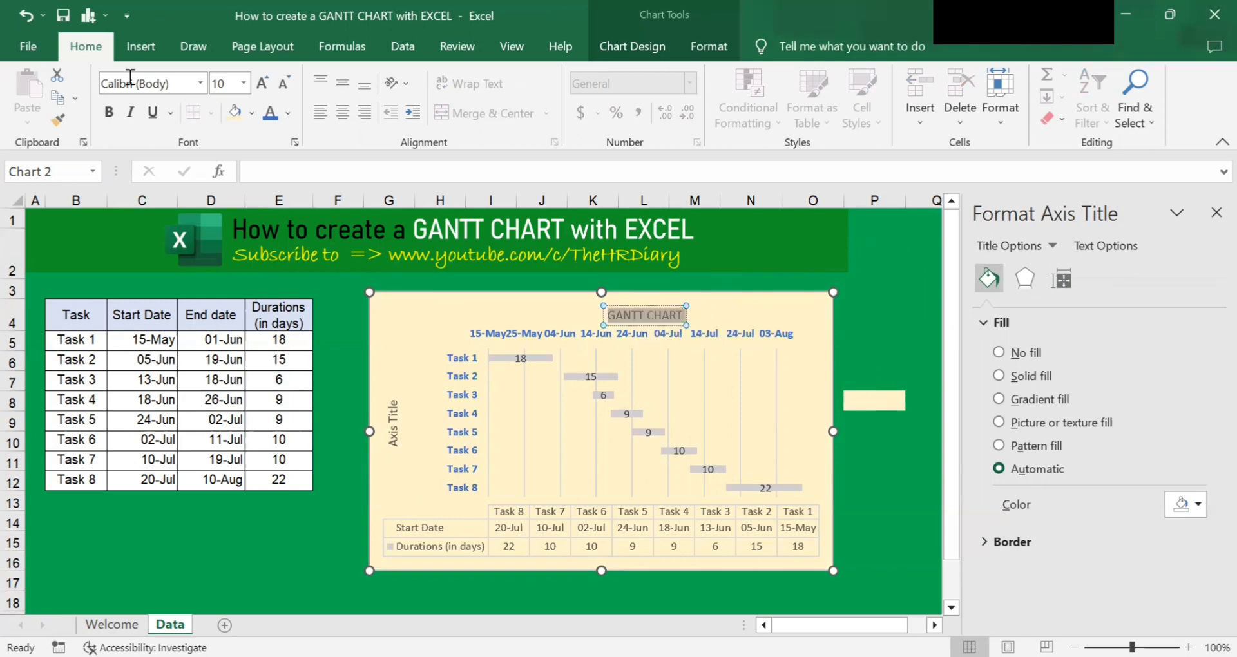
{"action": "left_click", "coordinate": [110, 114]}
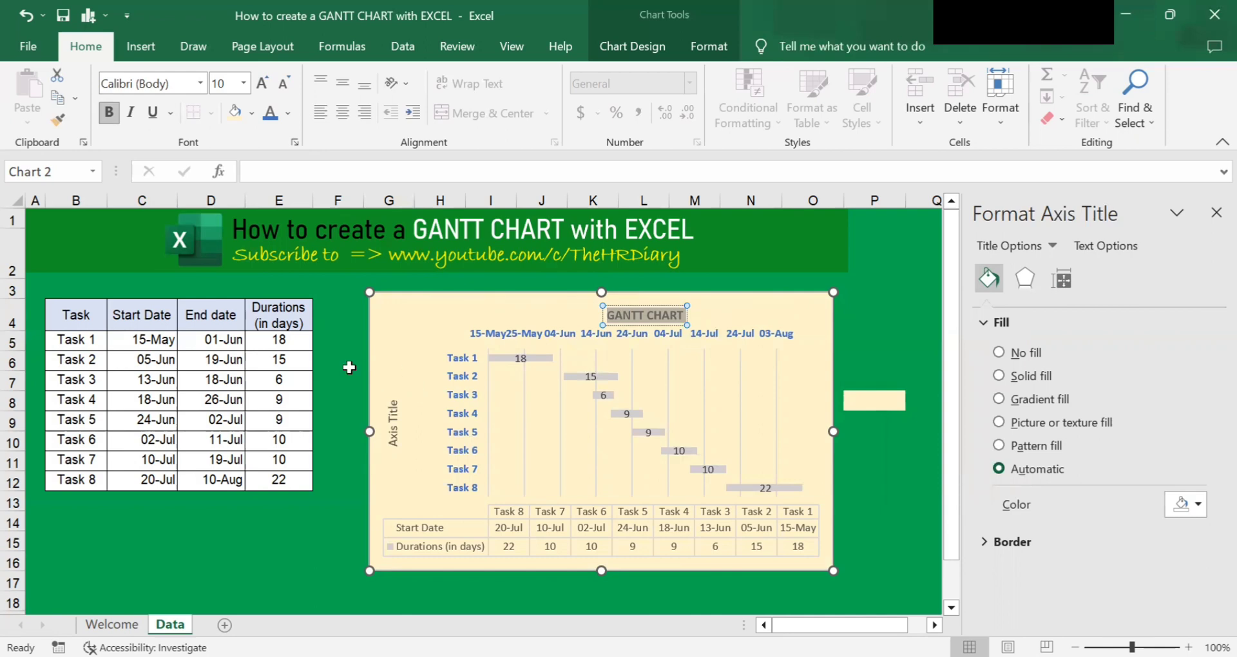
{"action": "left_click", "coordinate": [352, 362]}
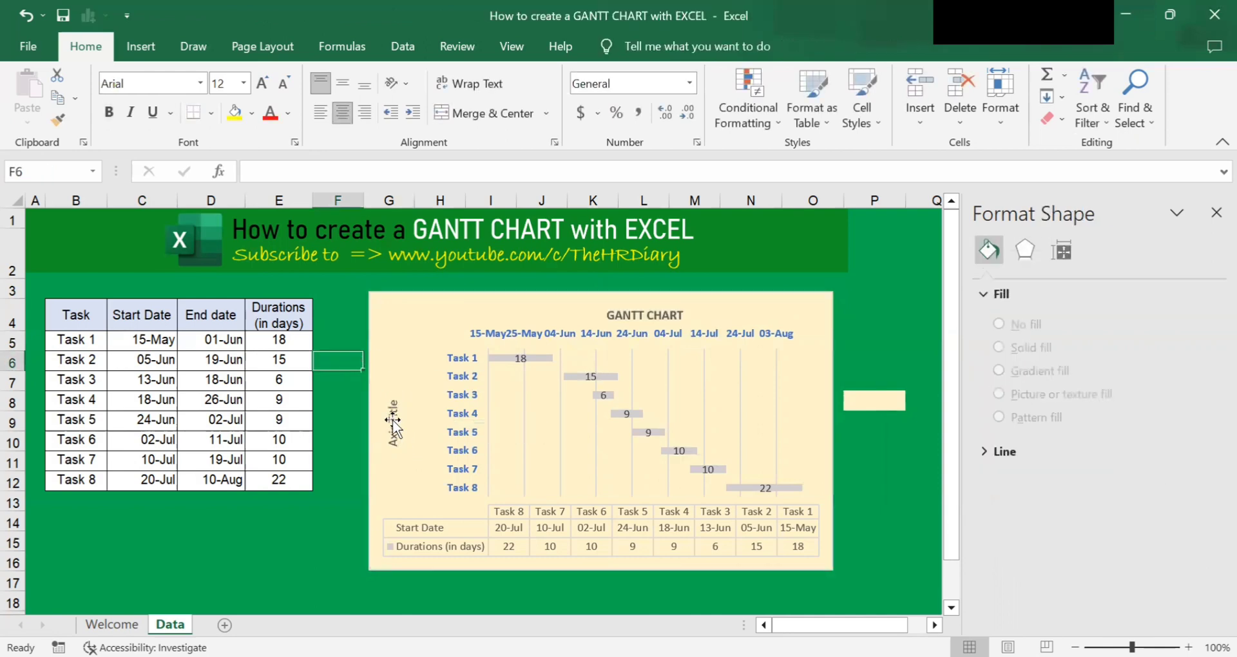
- Replace the vertical axis title's placeholder text with 'TASK'
{"action": "left_click", "coordinate": [393, 416]}
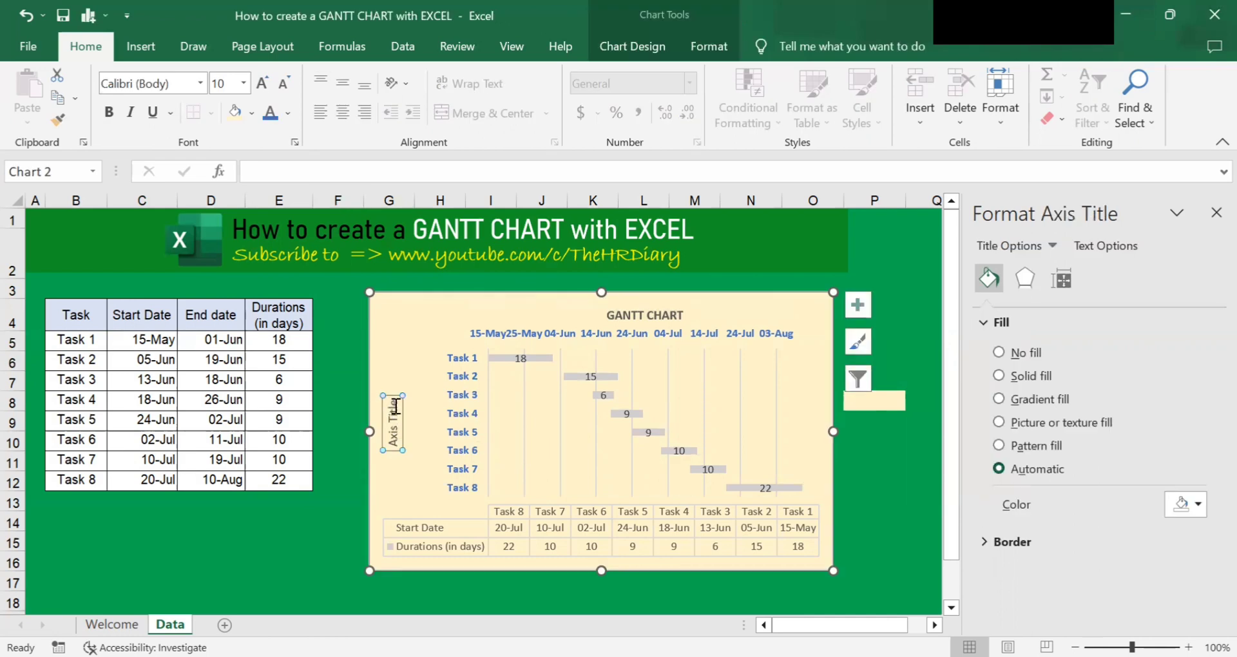
{"action": "left_click_drag", "start_coordinate": [395, 399], "coordinate": [396, 440]}
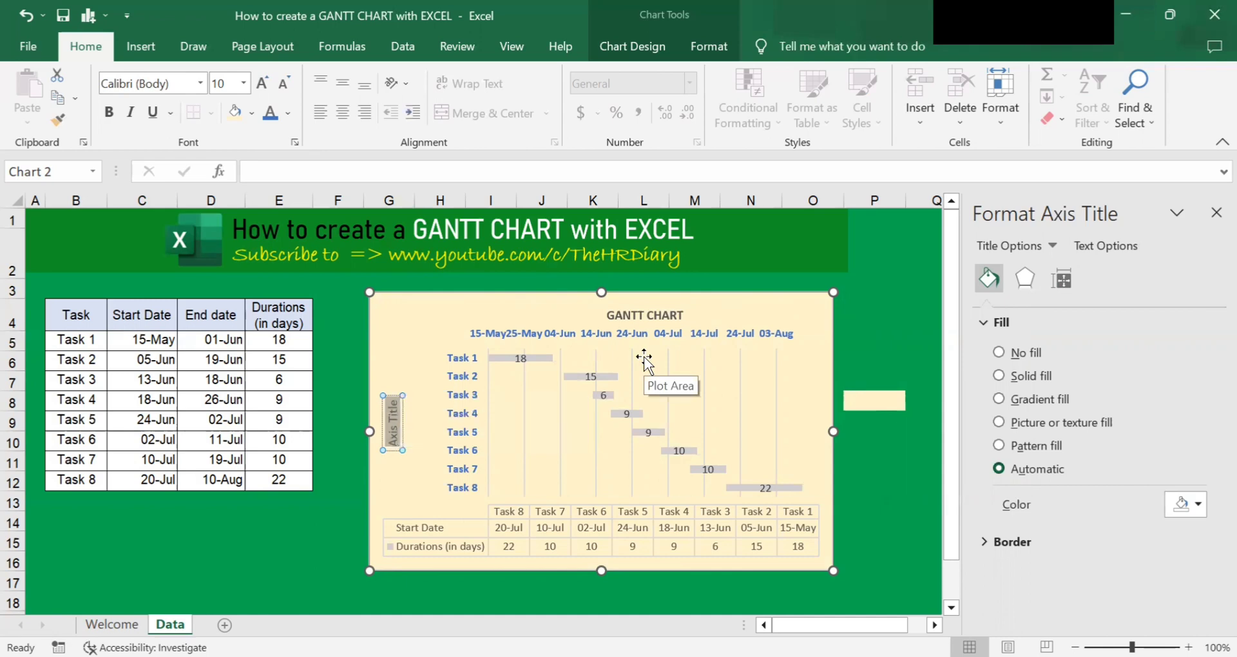
{"action": "key", "text": "Delete"}
{"action": "type", "text": "TASK"}
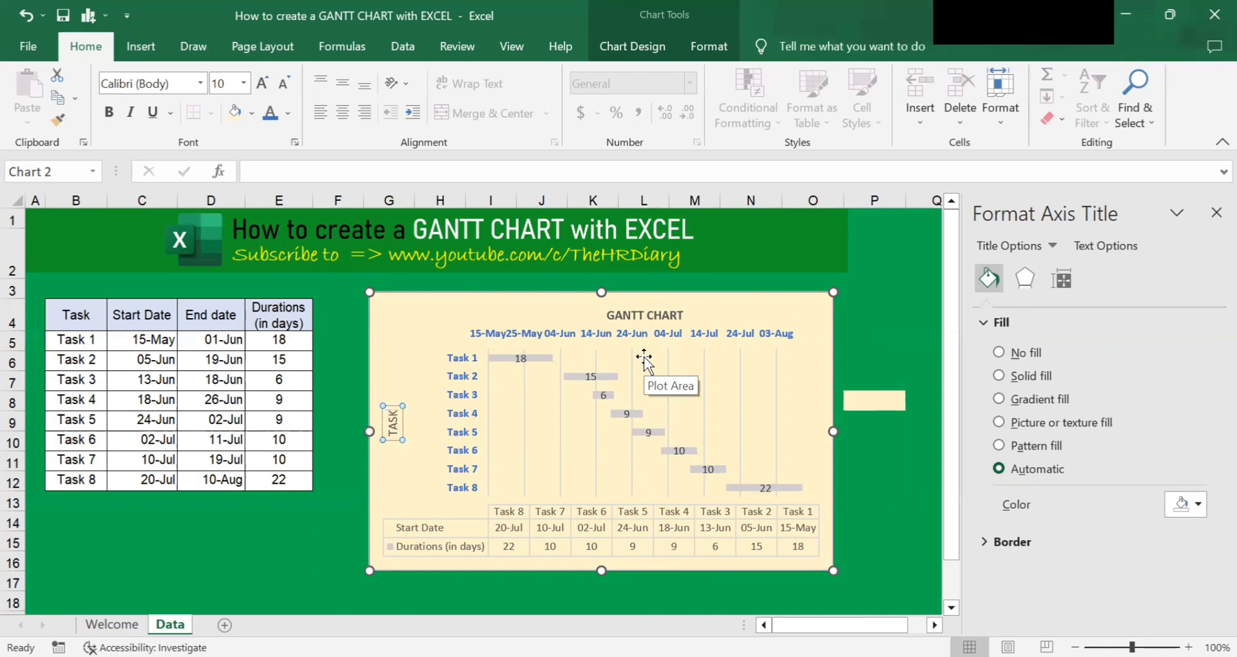
{"action": "left_click", "coordinate": [883, 310]}
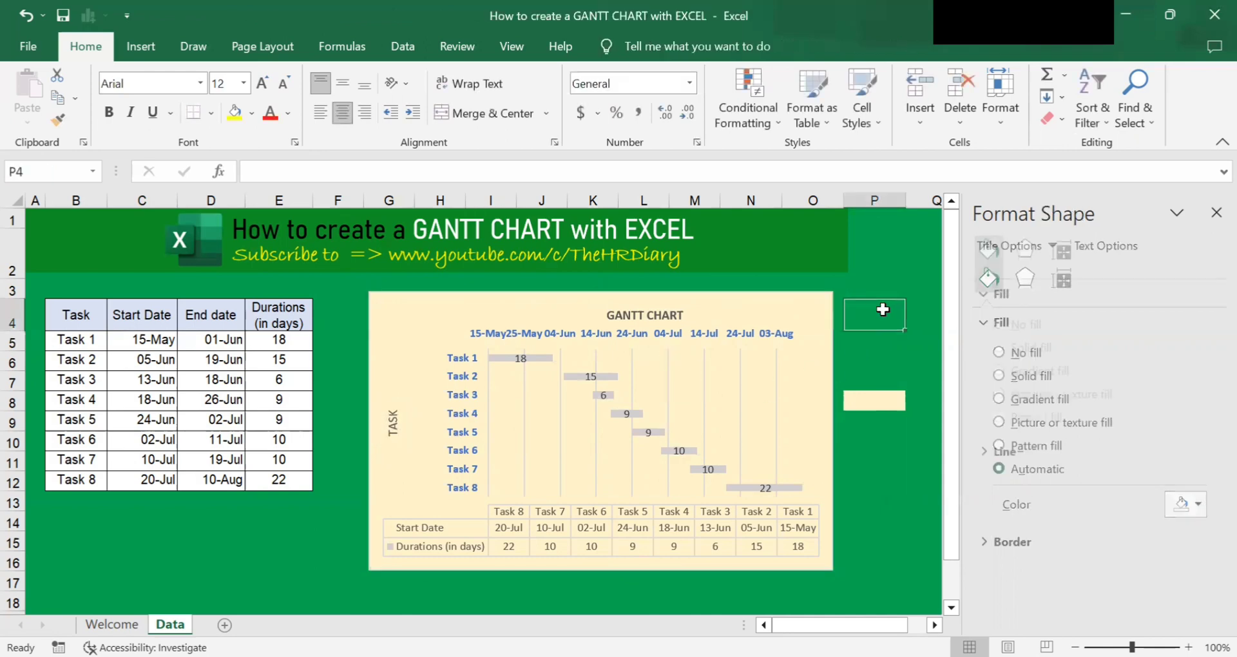
- Enlarge the chart by stretching its right, left and bottom edges outward
{"action": "left_click", "coordinate": [791, 328]}
{"action": "left_click", "coordinate": [825, 300]}
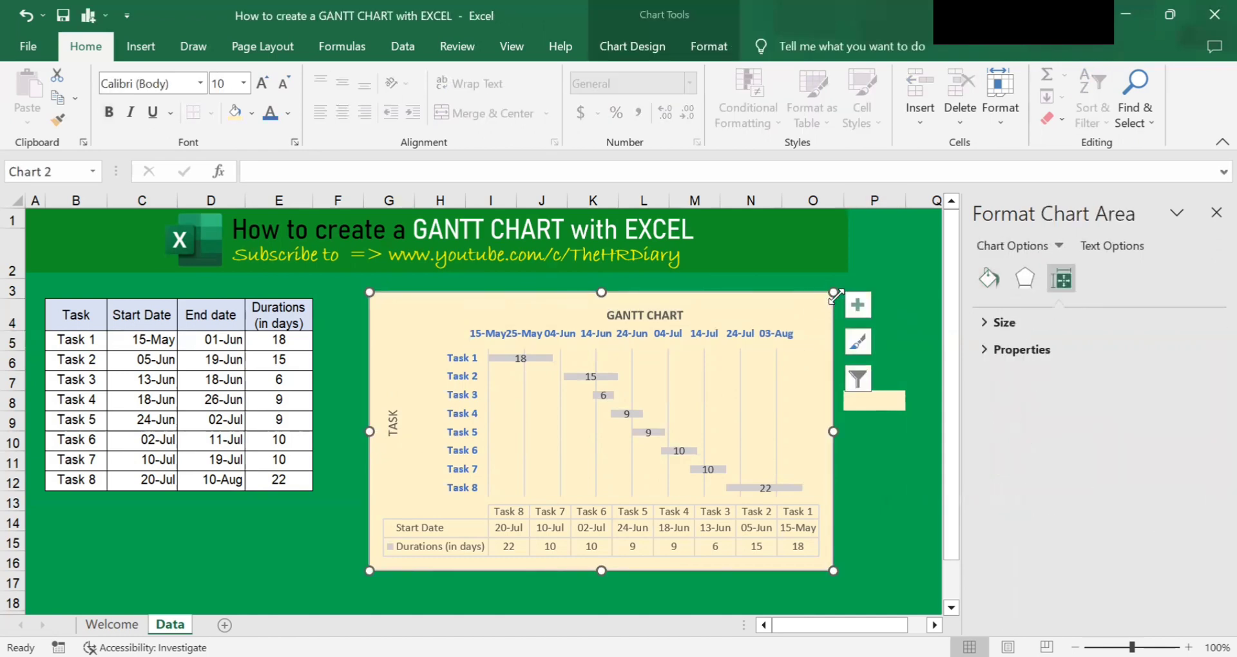
{"action": "left_click_drag", "start_coordinate": [835, 293], "coordinate": [914, 293]}
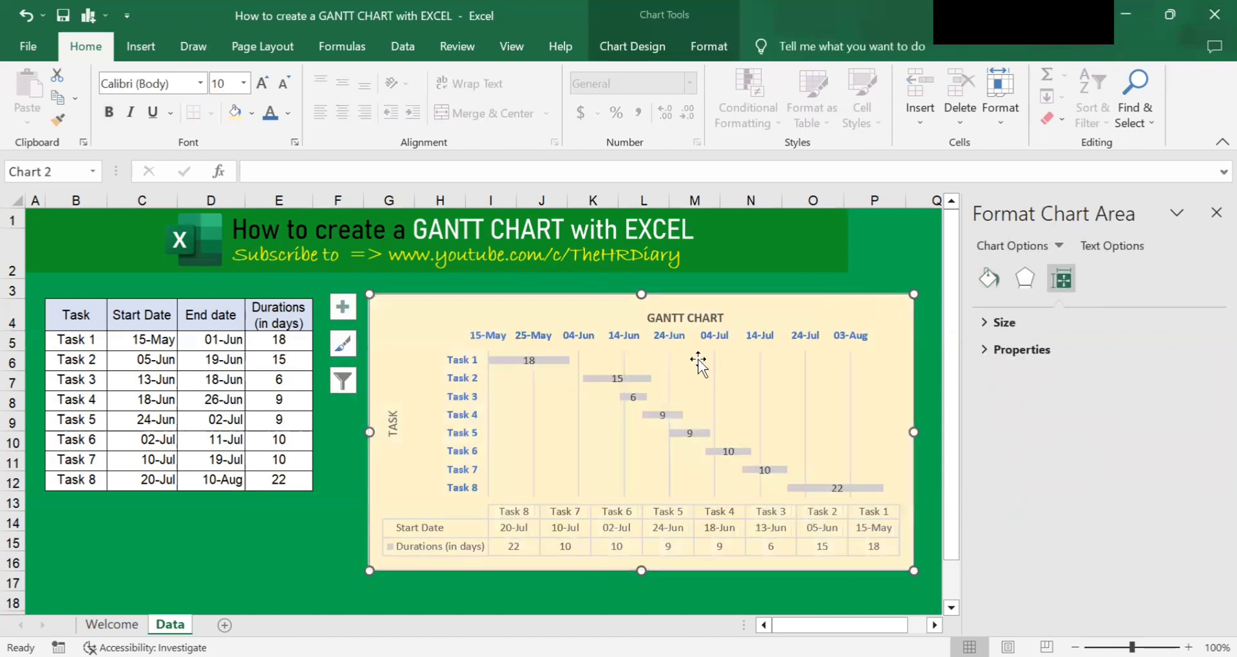
{"action": "left_click_drag", "start_coordinate": [370, 431], "coordinate": [335, 432]}
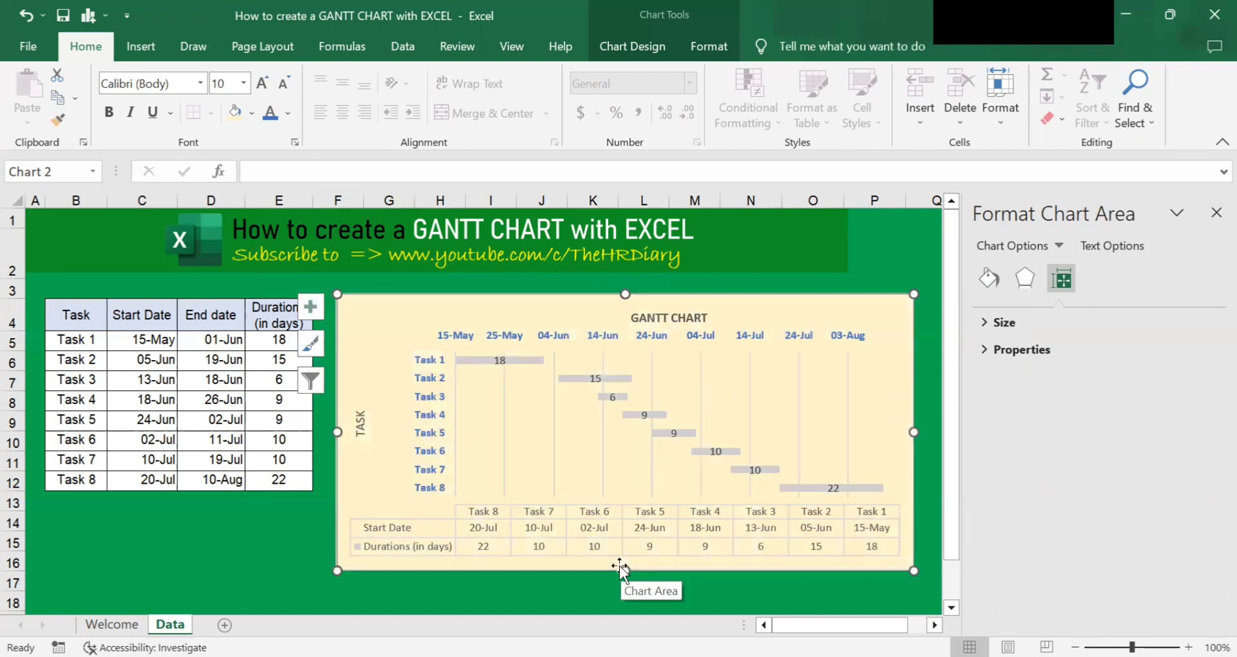
{"action": "left_click_drag", "start_coordinate": [622, 569], "coordinate": [624, 596]}
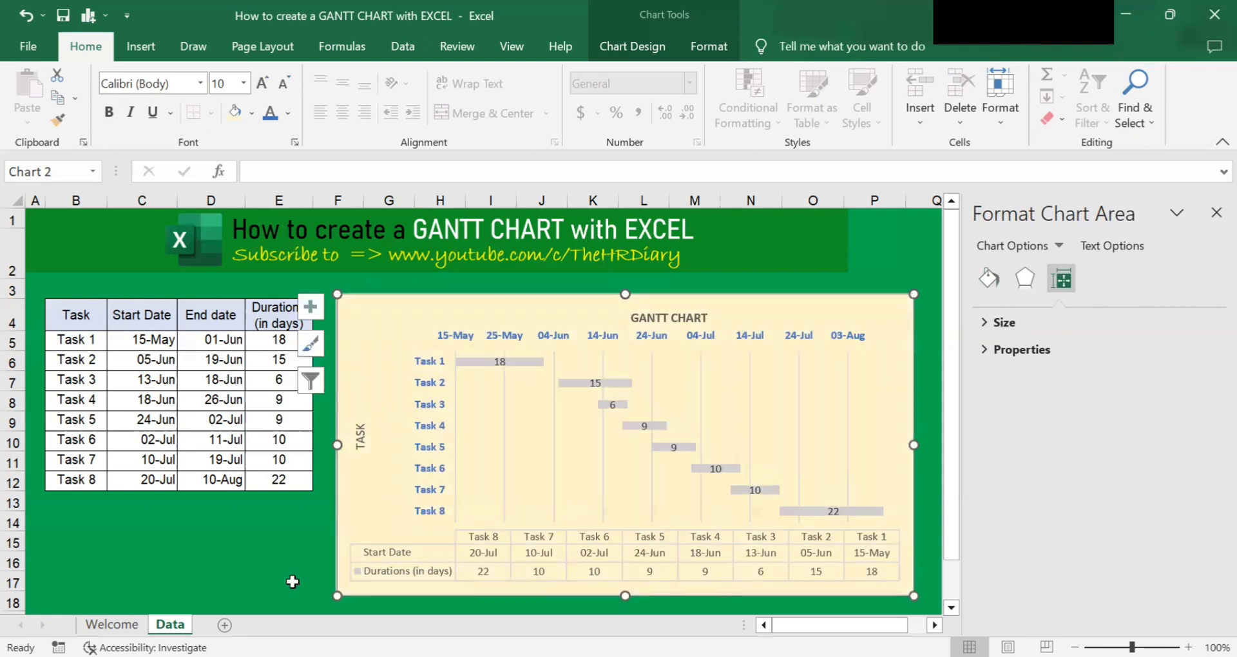
{"action": "left_click", "coordinate": [292, 582]}
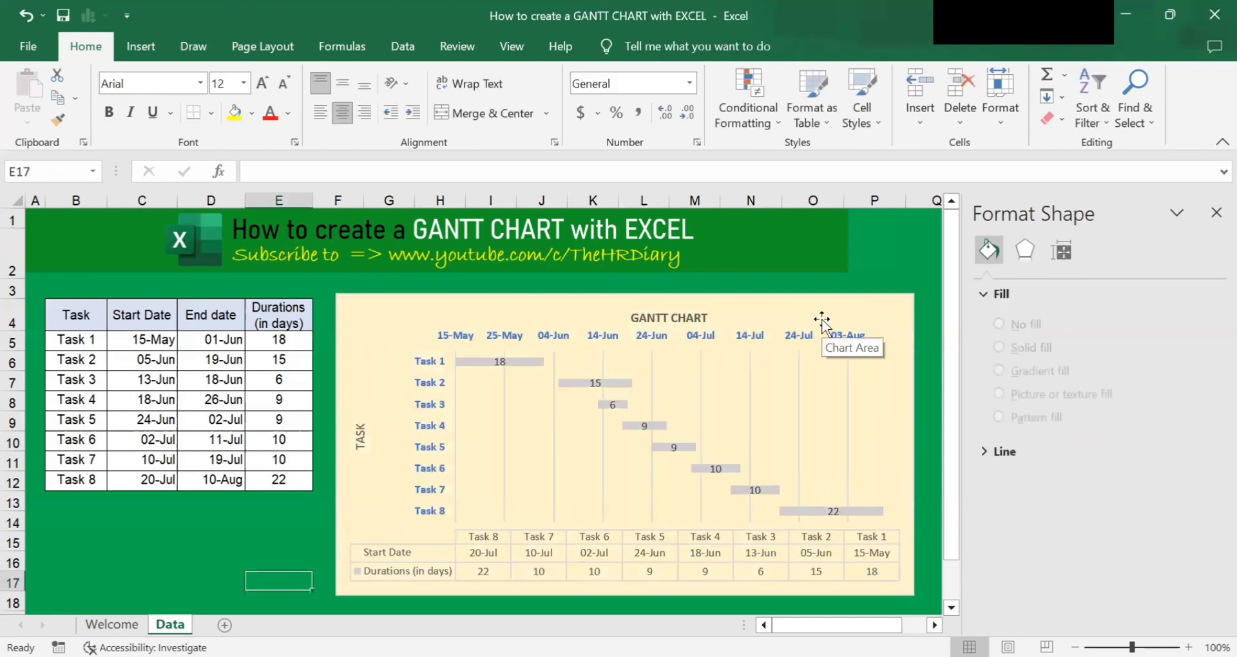